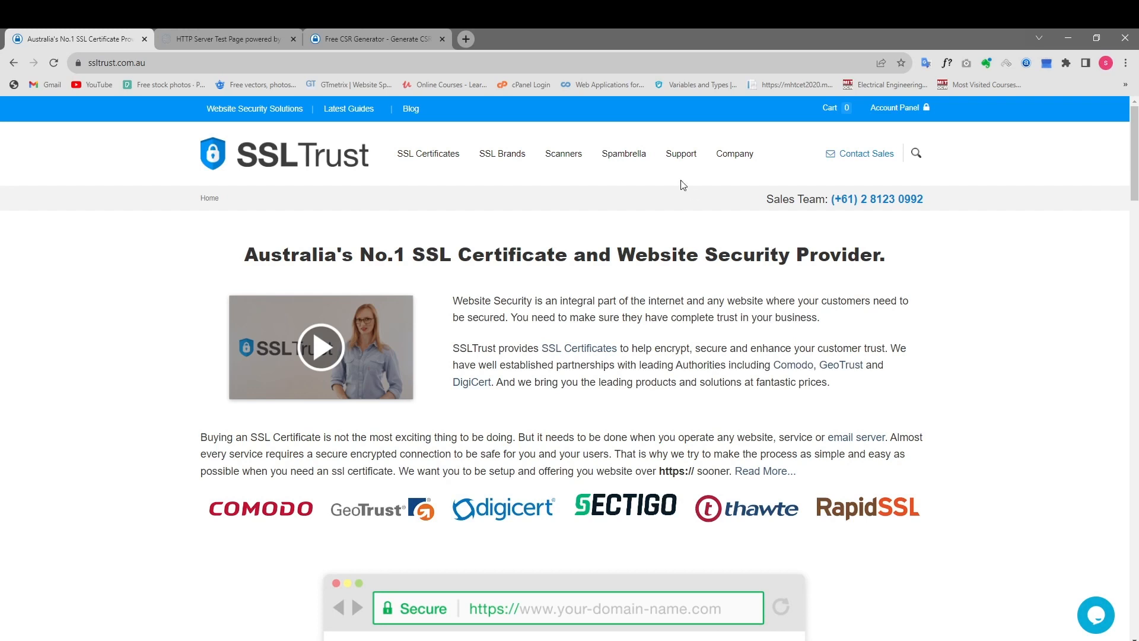
Check the connection security information of the sslguides.com.au site.
click(200, 39)
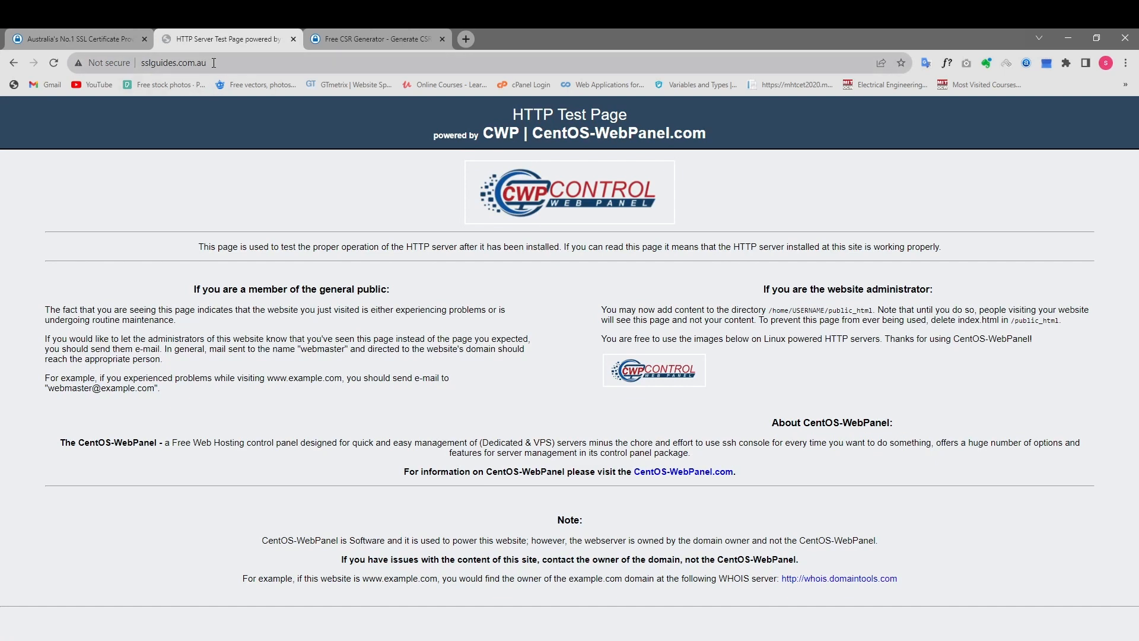
click(96, 64)
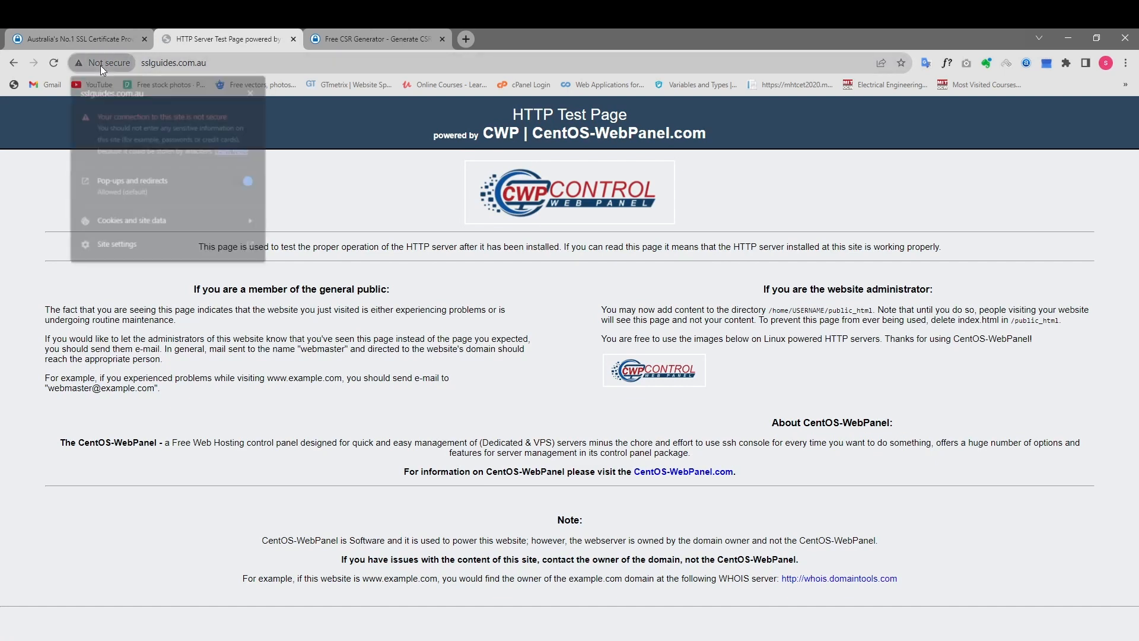
click(336, 200)
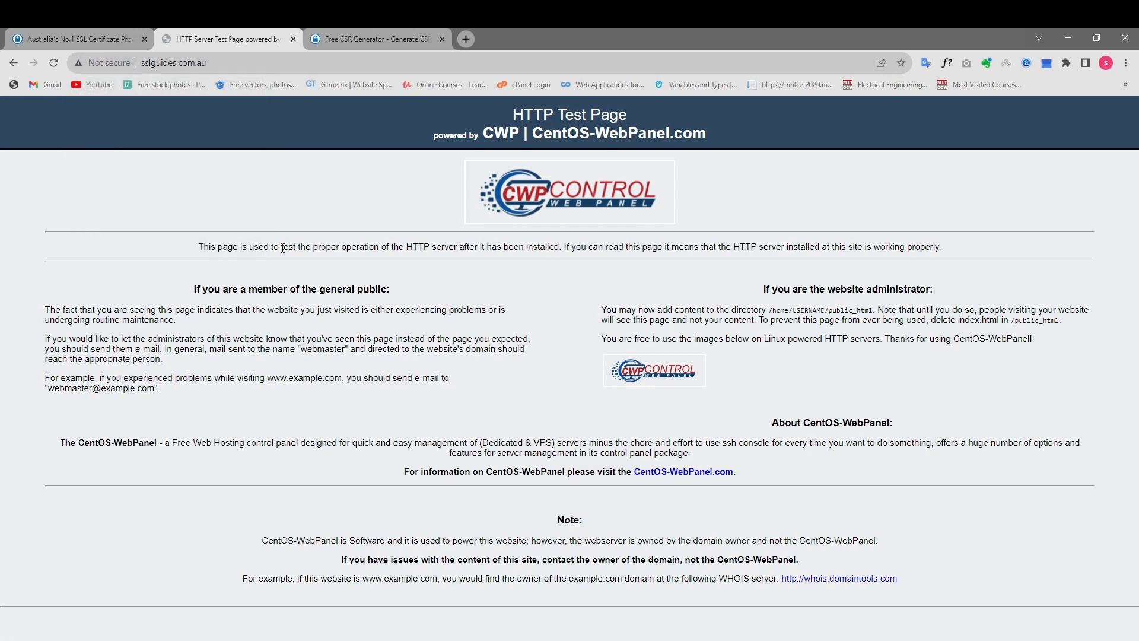
In the Free CSR Generator form, enter sslguides.com.au as the common name.
click(351, 46)
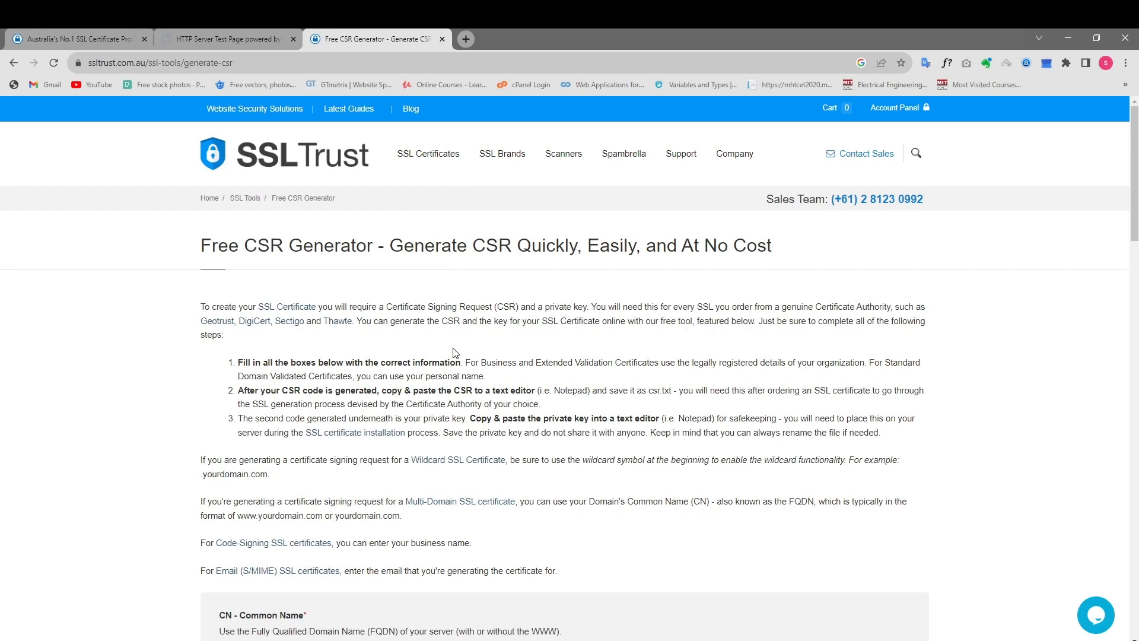
scroll(974, 236, down, 3)
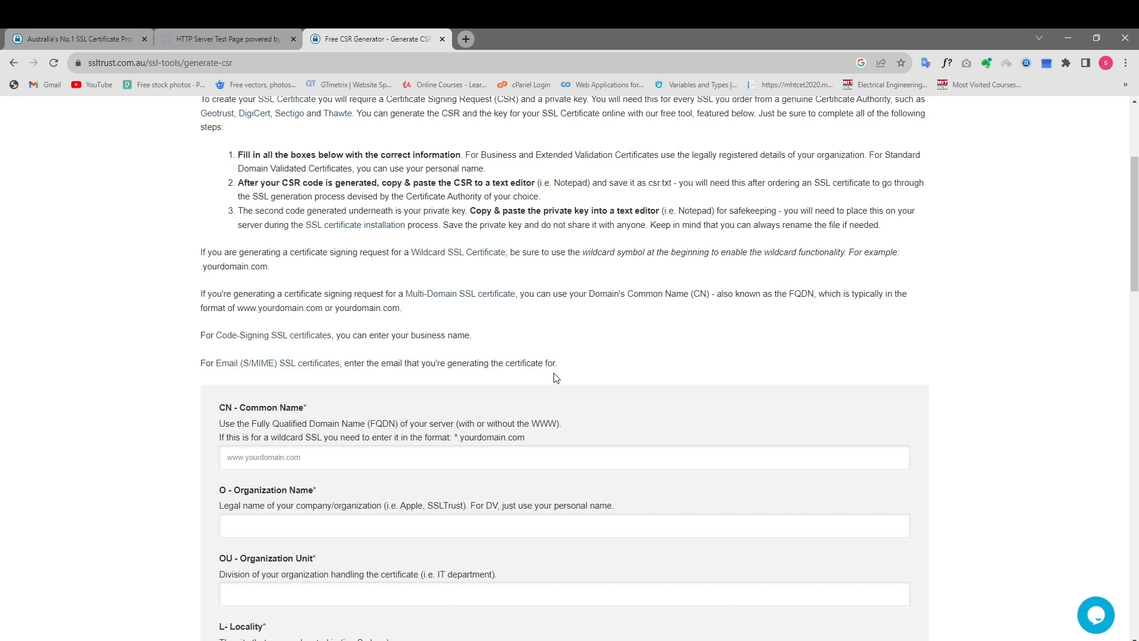
scroll(556, 378, down, 2)
click(405, 354)
text(sslgui)
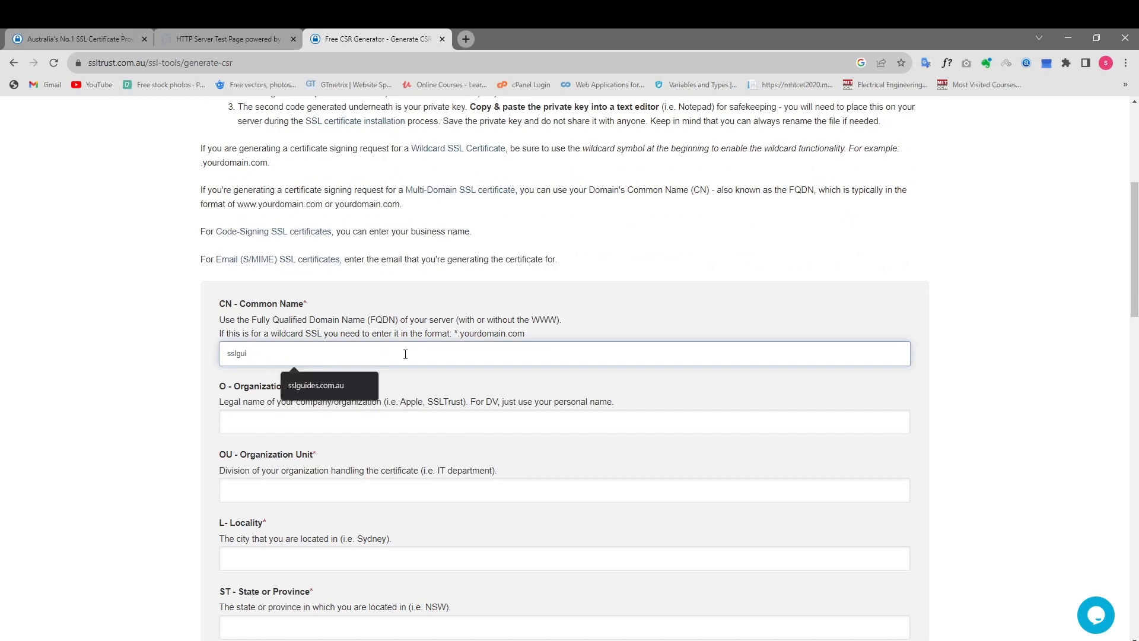
text(des.com.au)
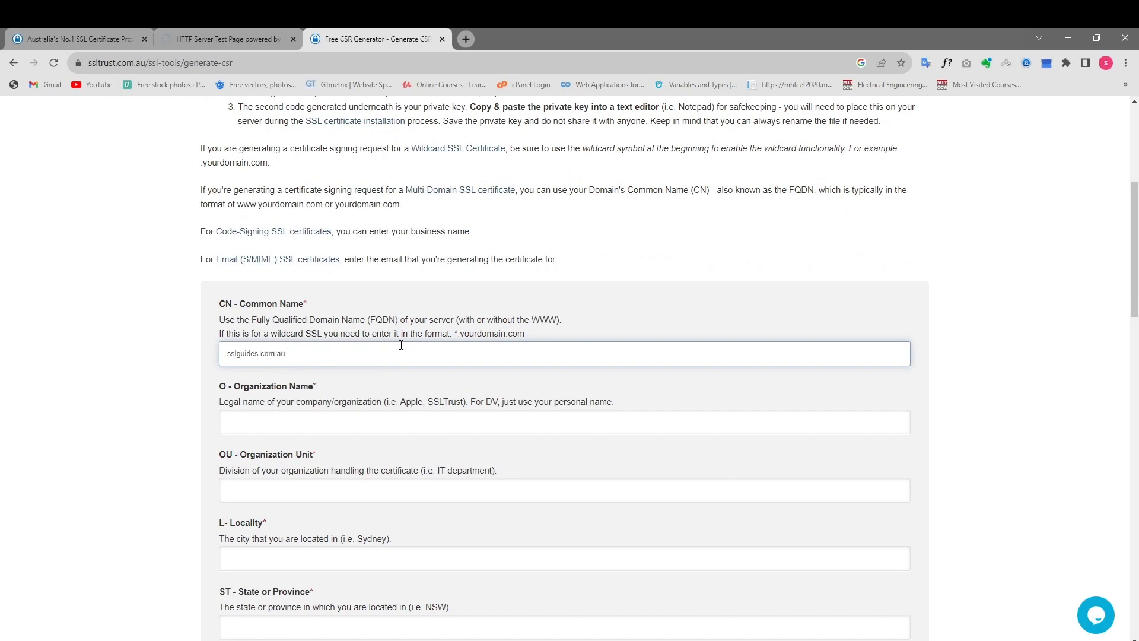
Set the organization name to SSLTrust and the organization unit to IT.
scroll(313, 255, down, 3)
click(301, 218)
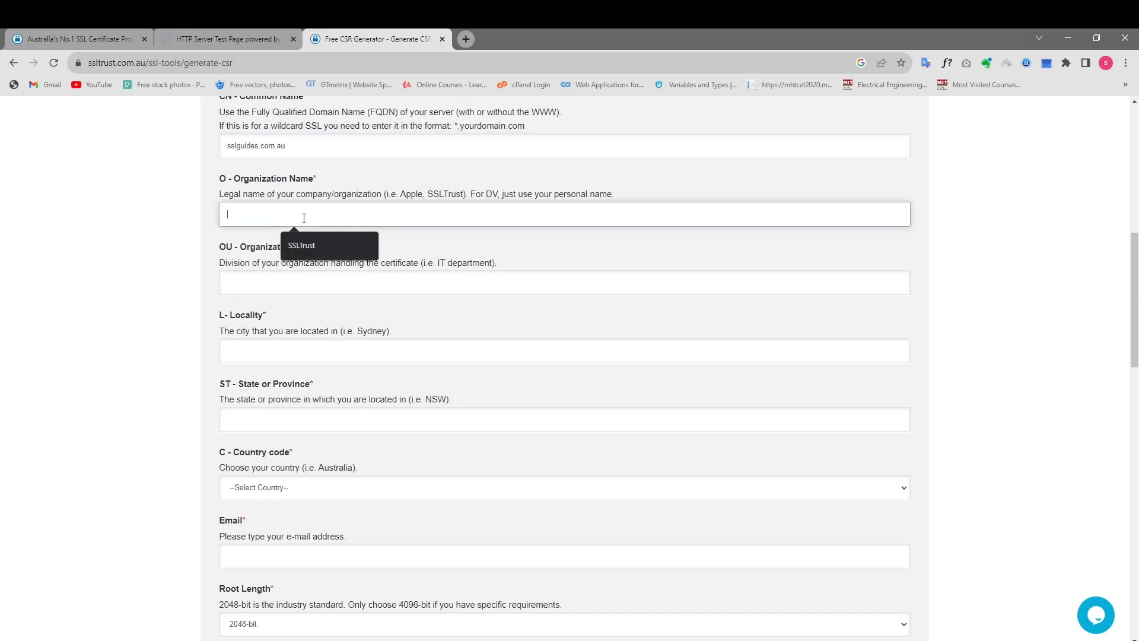
click(302, 246)
click(319, 283)
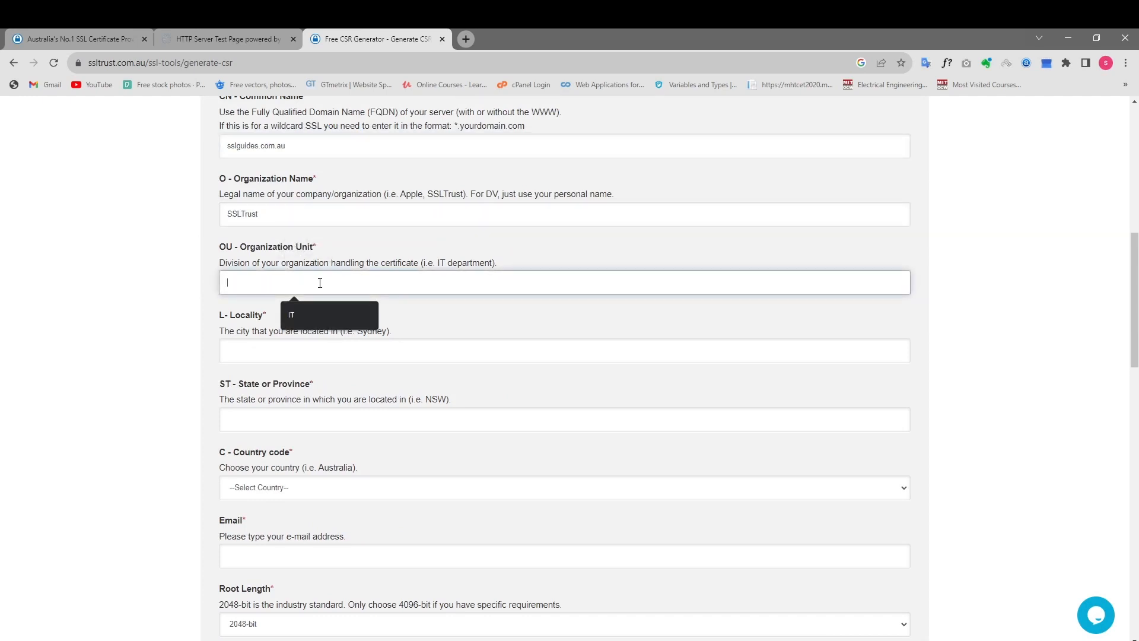
key(Down)
key(Return)
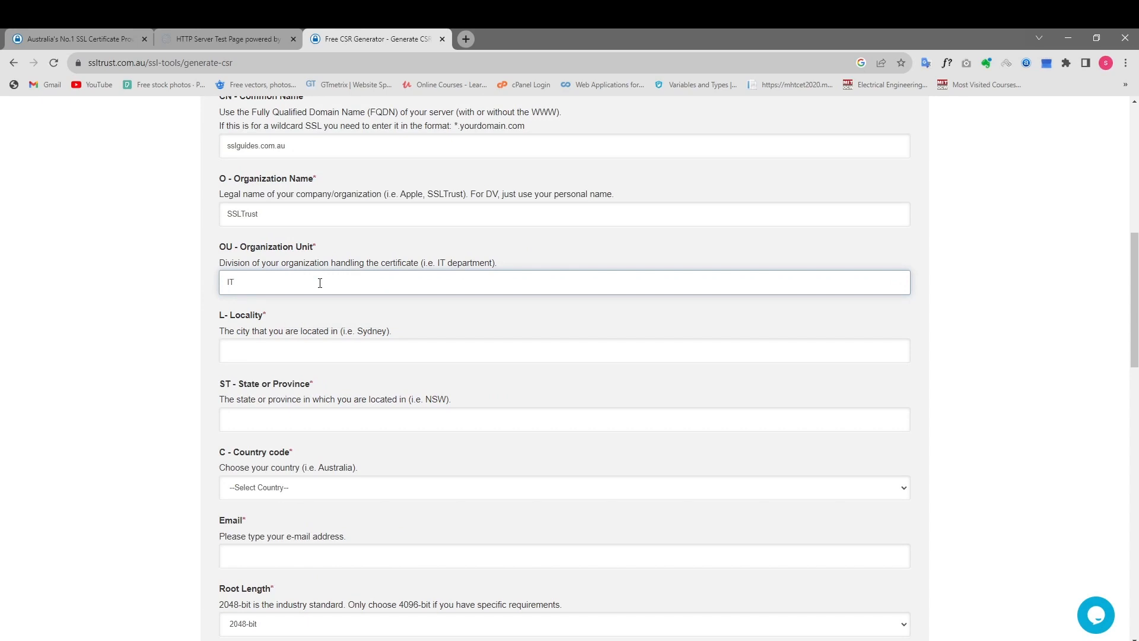
Set the locality to Sydney, the state or province to NSW and the country to Australia.
key(Tab)
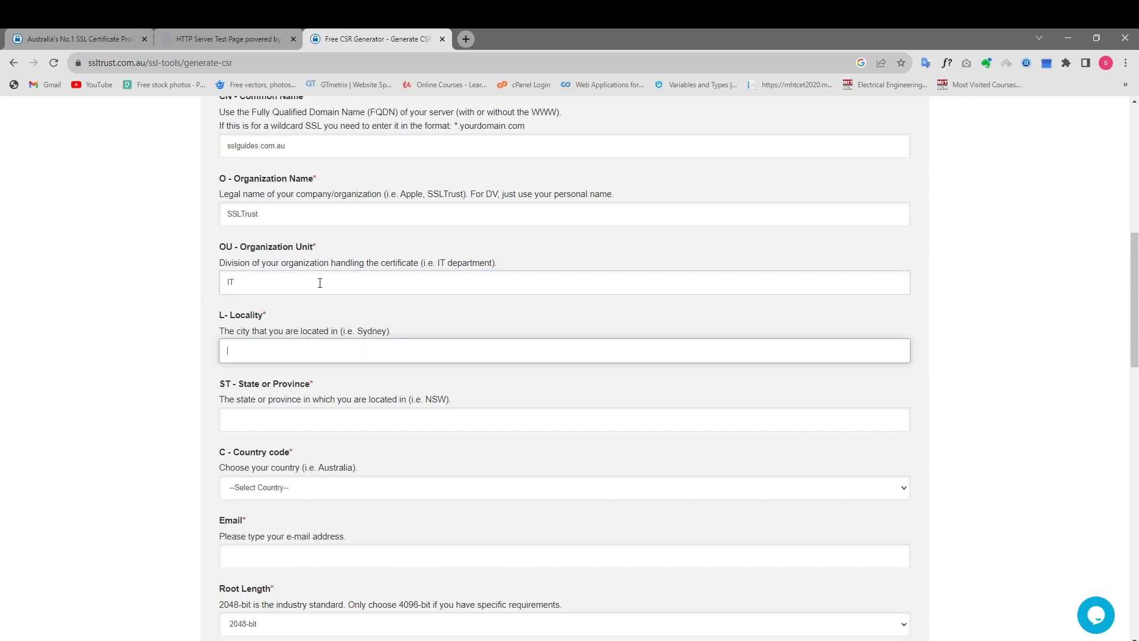
text(Sydney)
key(Tab)
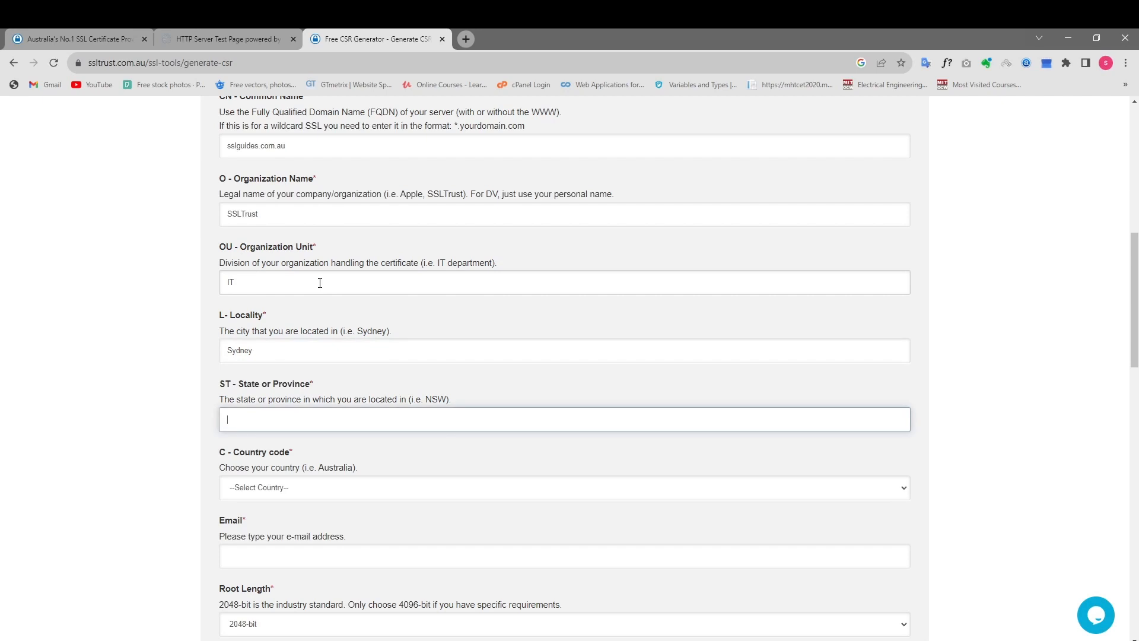
text(NSW)
key(Tab)
click(273, 490)
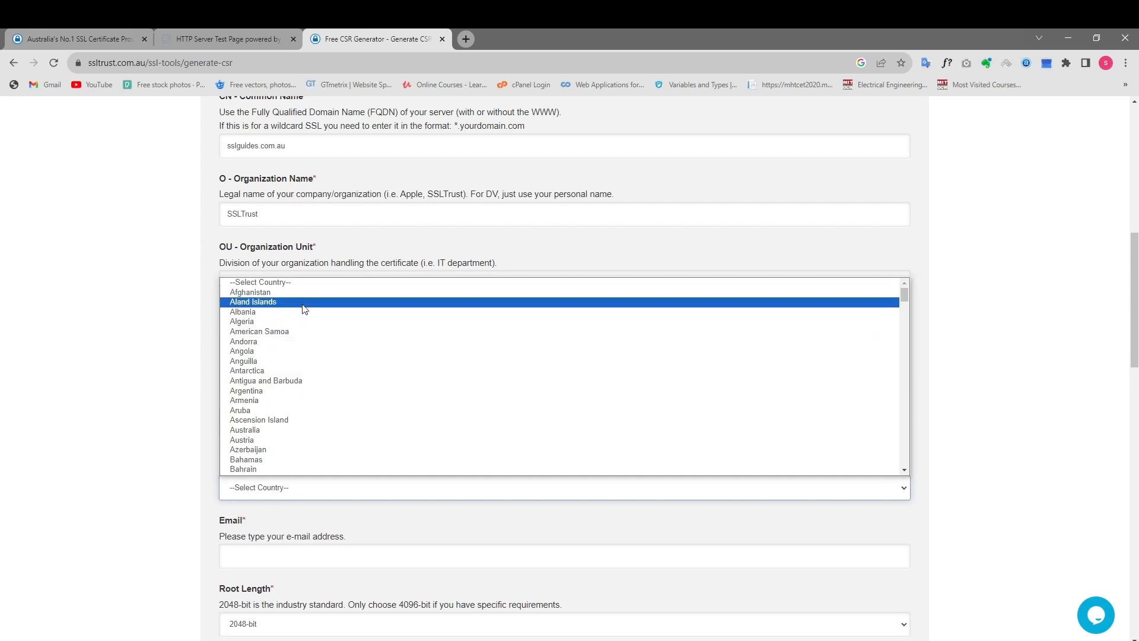
click(301, 433)
Enter the contact e-mail address and generate the CSR.
scroll(294, 439, down, 4)
click(297, 347)
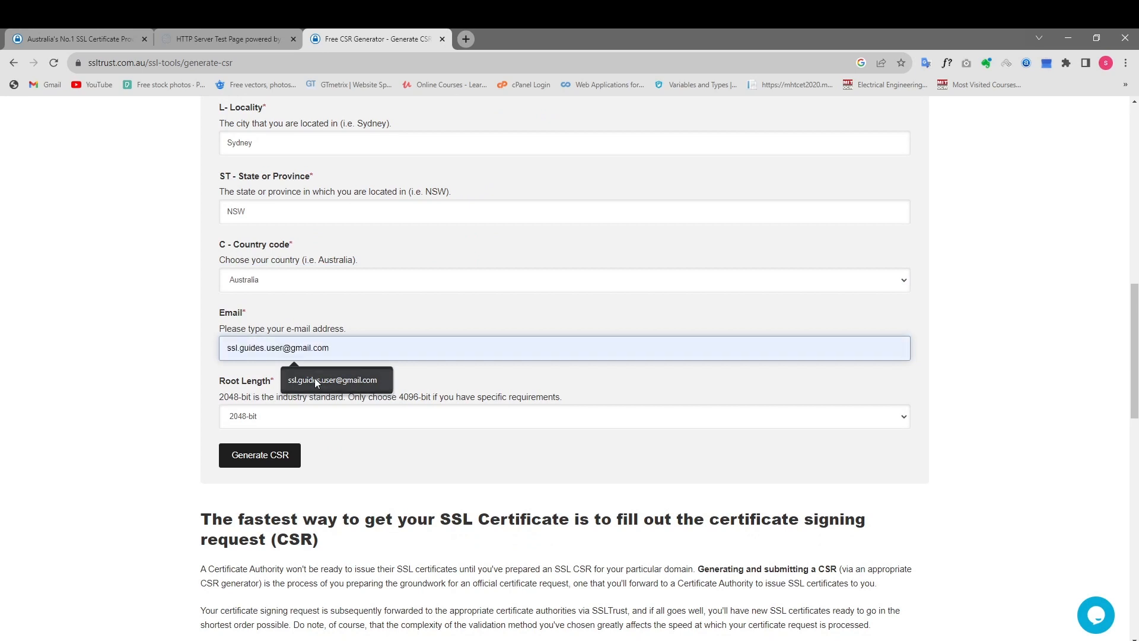
click(314, 380)
click(142, 356)
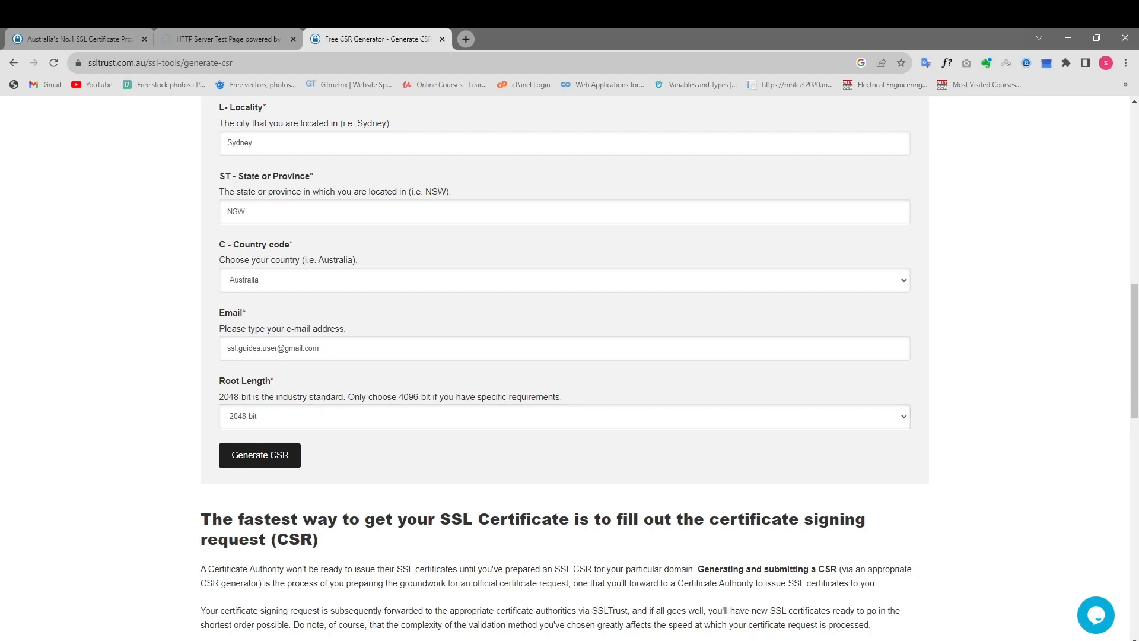
scroll(300, 400, down, 2)
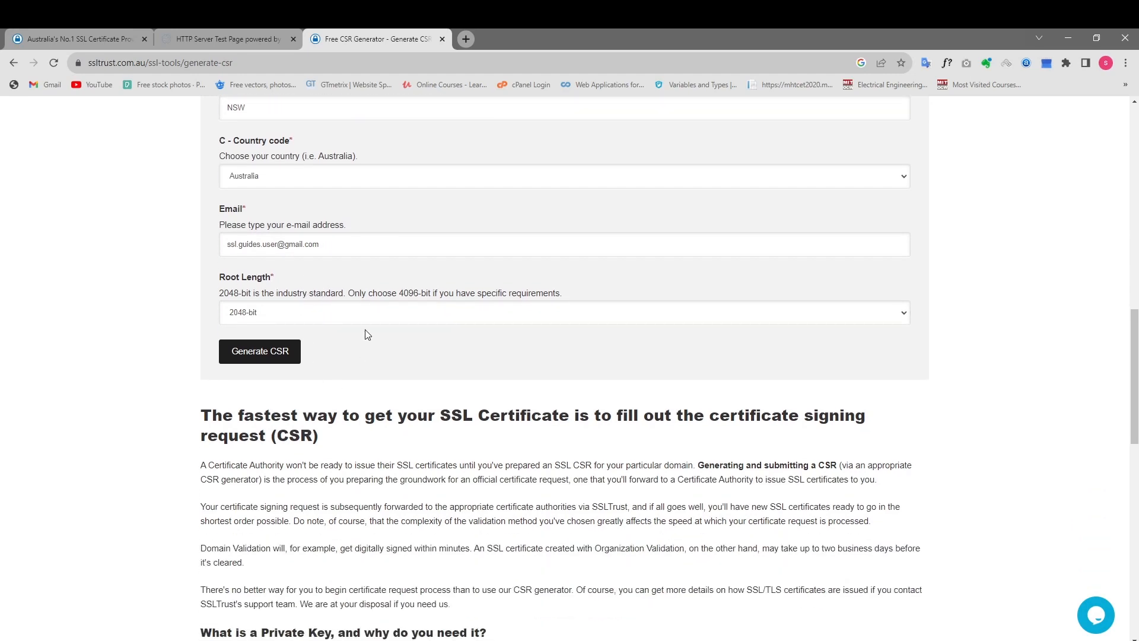
click(263, 354)
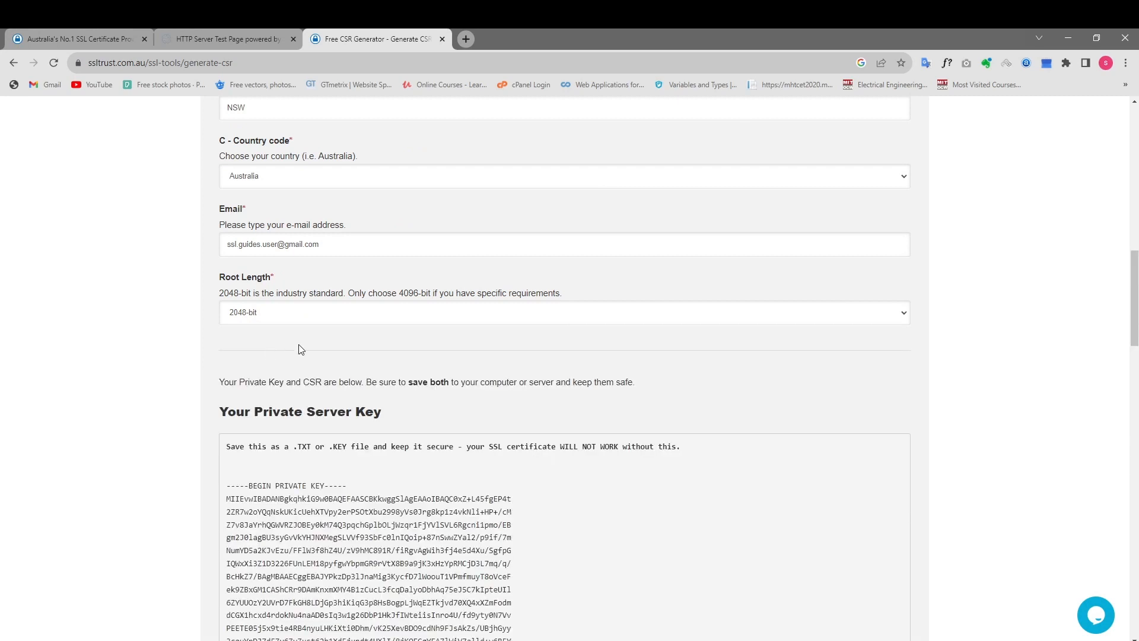
Highlight the full private key block and the full certificate request block, including their BEGIN and END lines.
scroll(728, 334, down, 5)
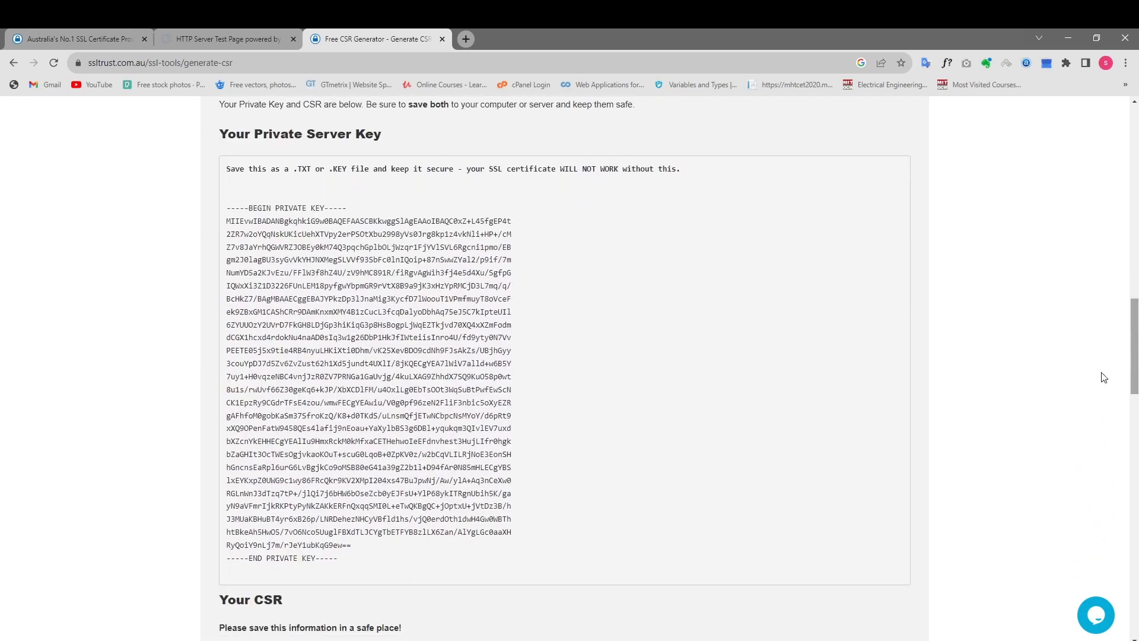
drag(383, 565, 194, 212)
scroll(250, 321, down, 5)
drag(227, 364, 384, 597)
scroll(176, 429, up, 3)
click(175, 429)
scroll(630, 384, up, 2)
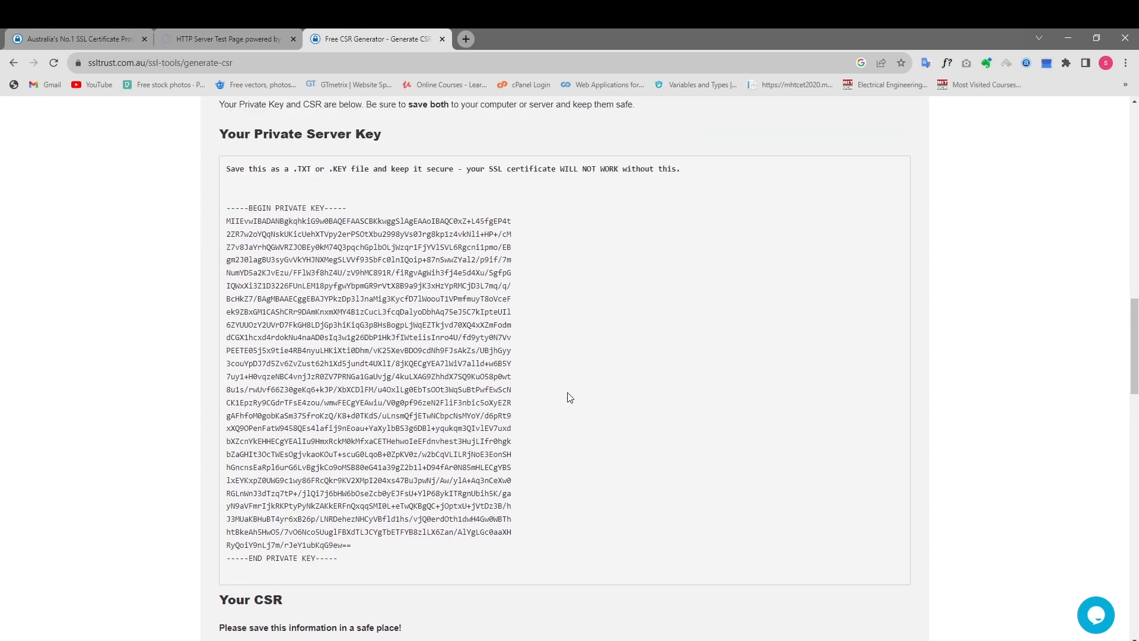
drag(346, 558, 214, 204)
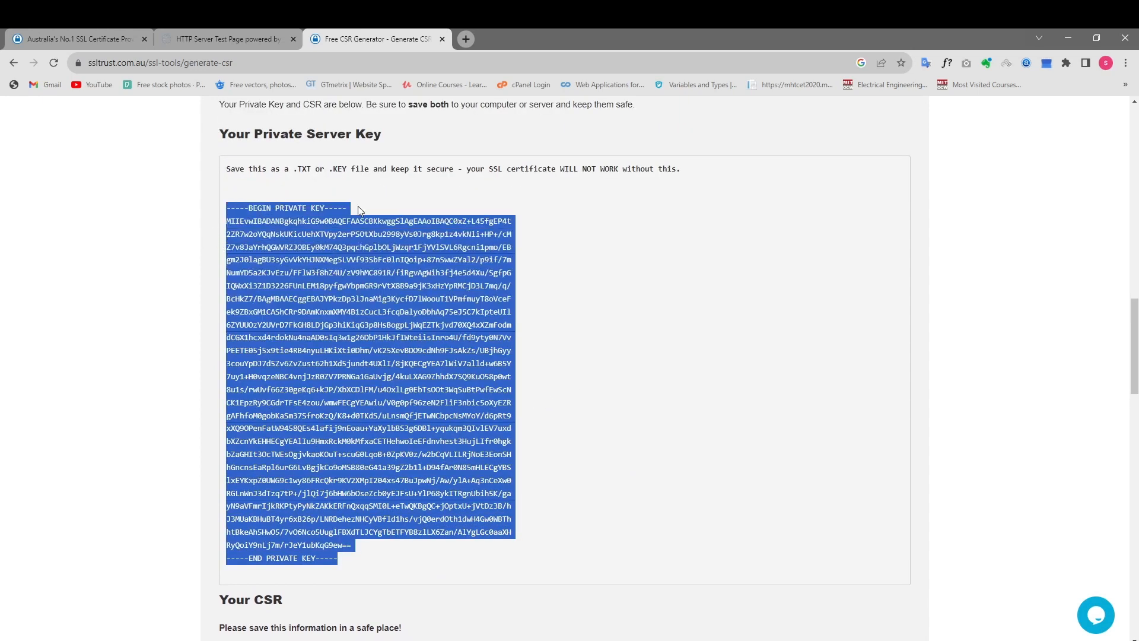
click(1007, 361)
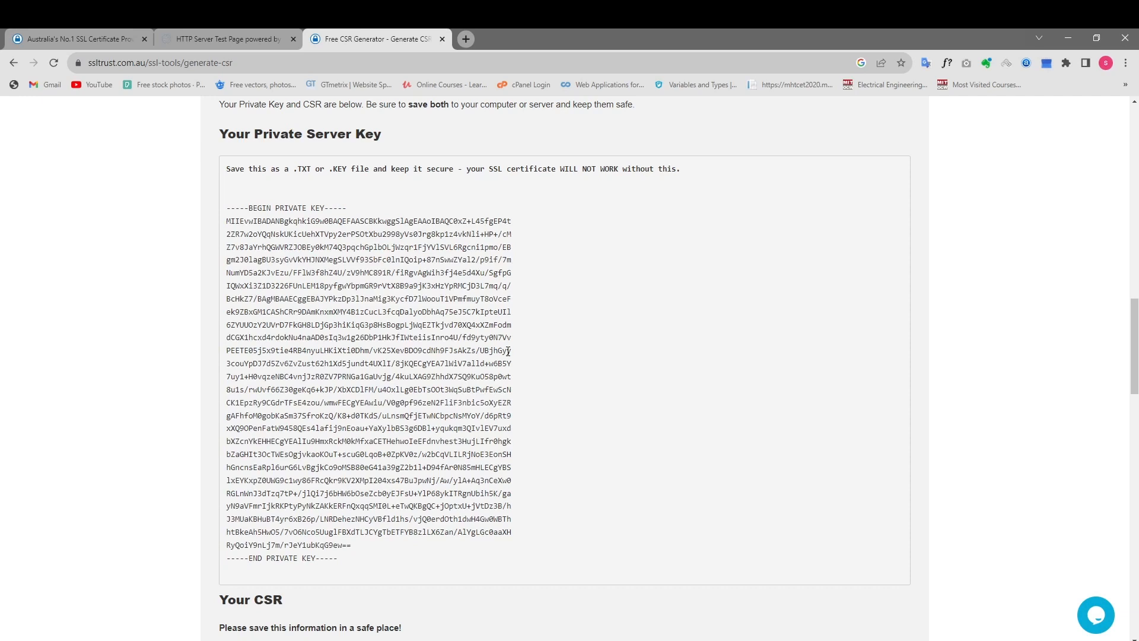
Review the generated private server key and the CSR text beneath it.
scroll(502, 392, down, 2)
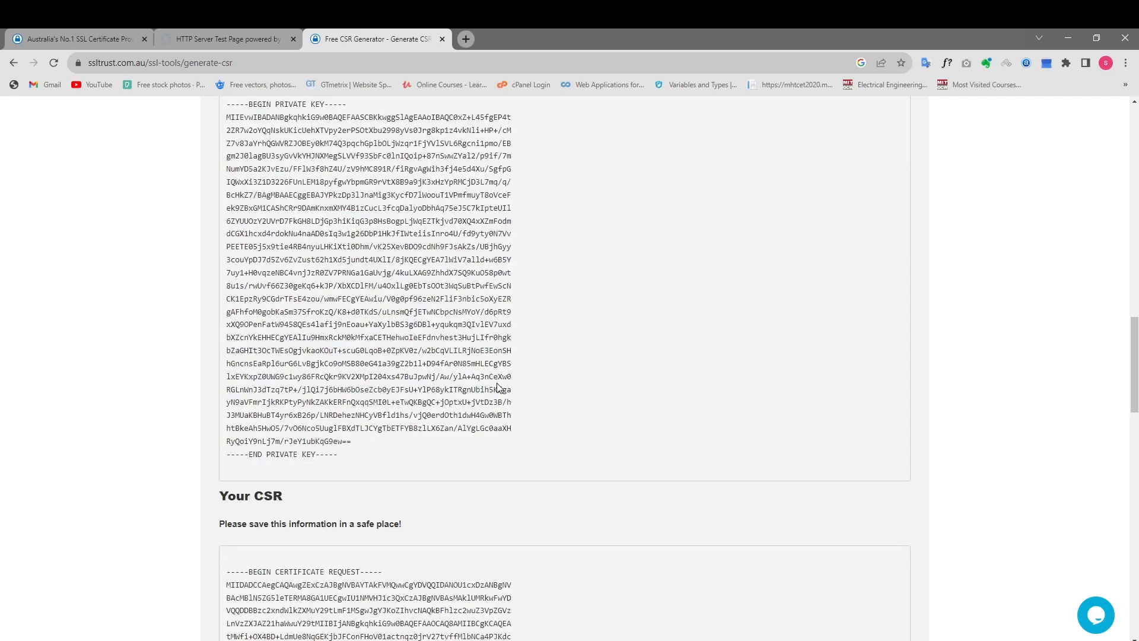
scroll(498, 387, down, 6)
scroll(354, 273, up, 8)
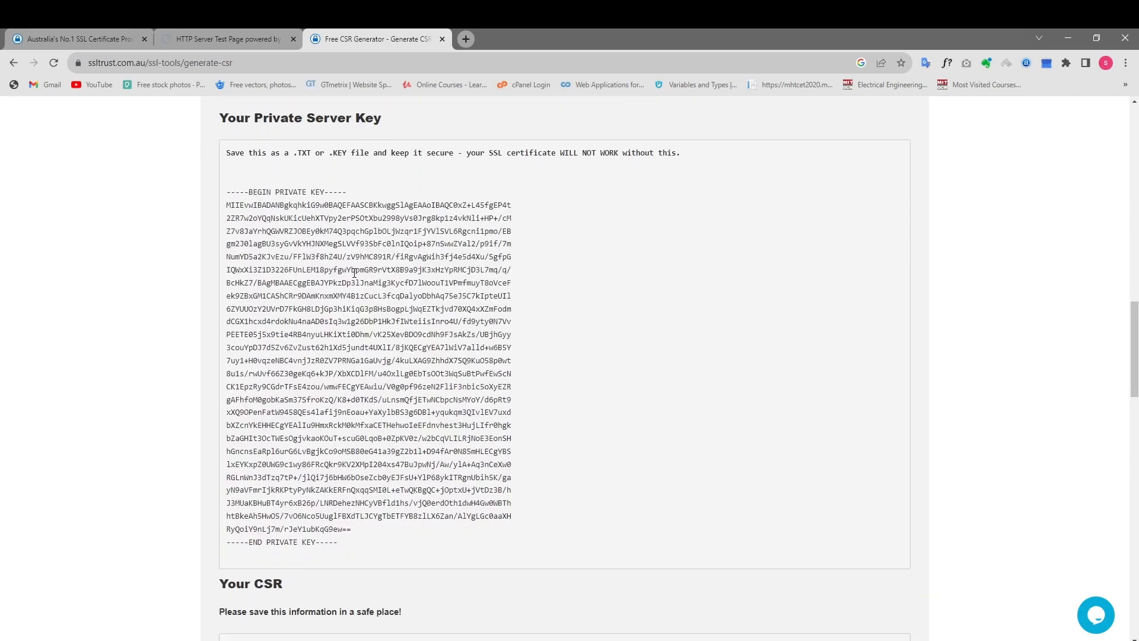
scroll(354, 273, down, 8)
scroll(392, 272, up, 10)
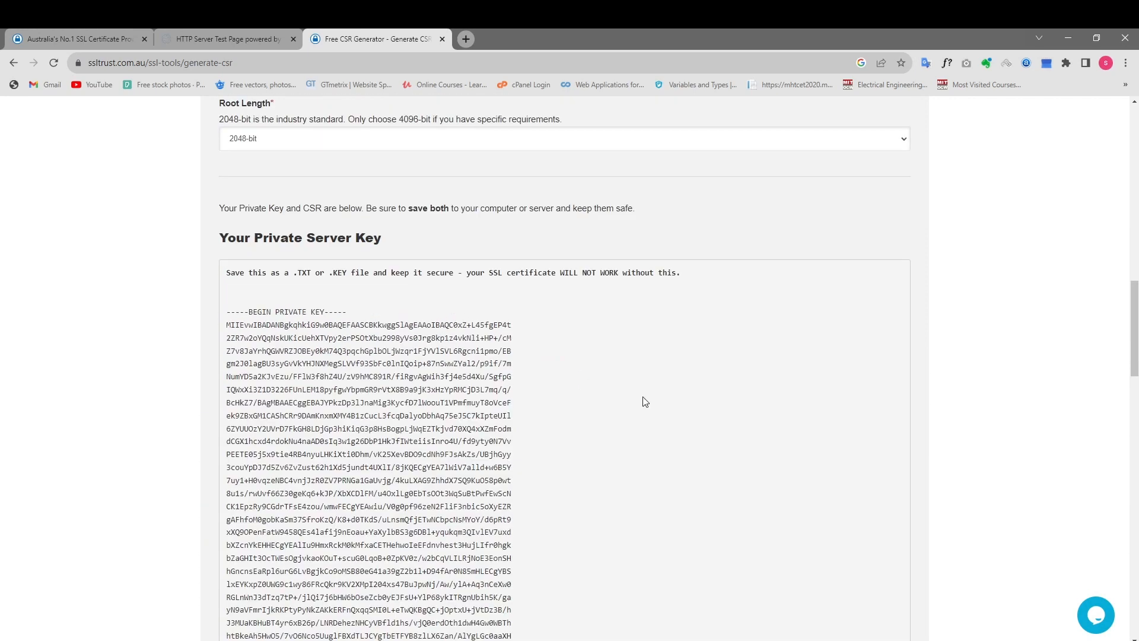
scroll(682, 377, down, 2)
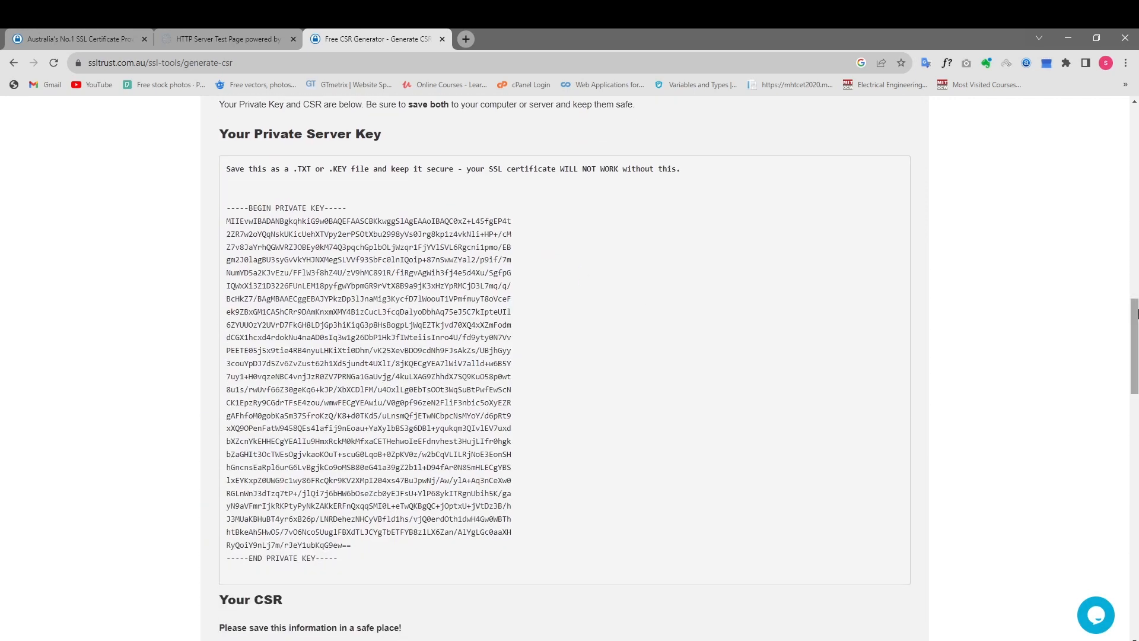
scroll(689, 374, down, 6)
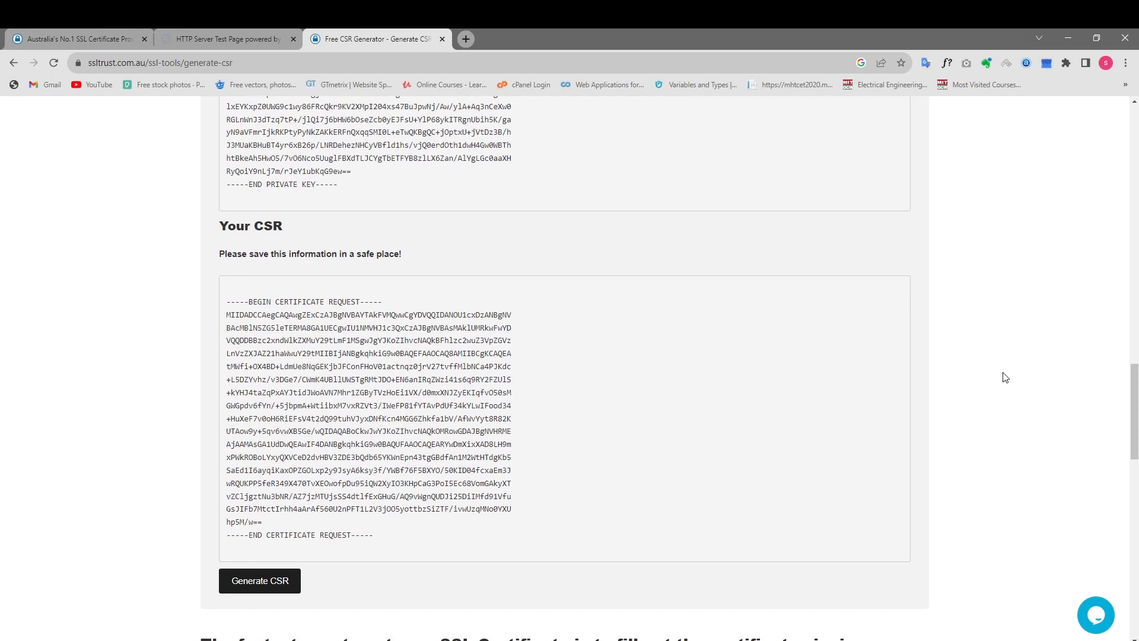
scroll(1005, 377, down, 1)
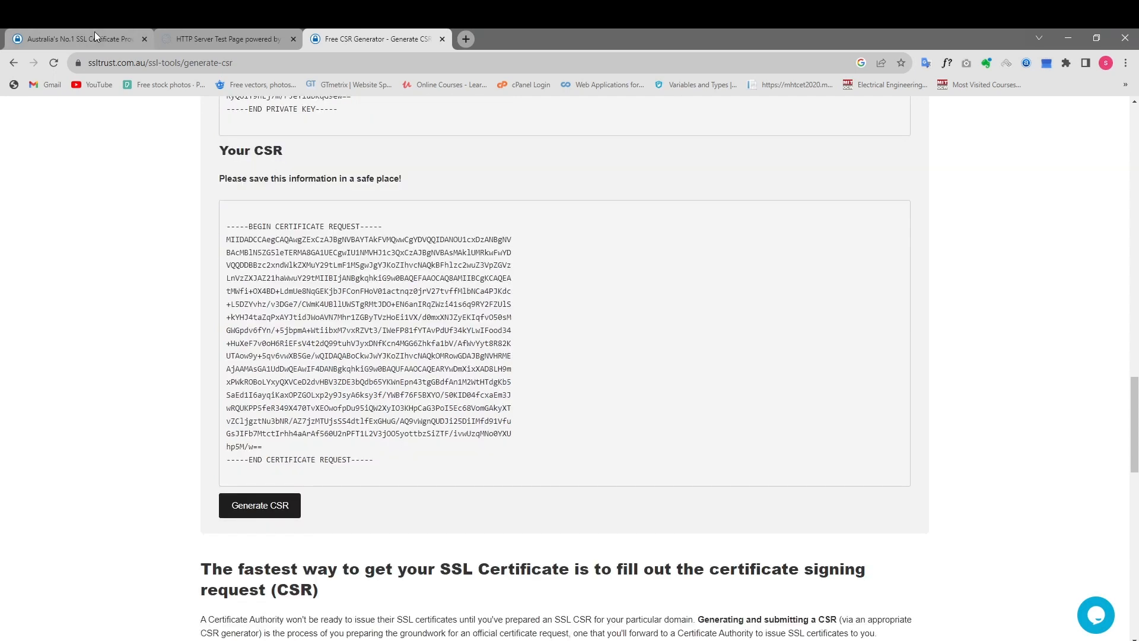
Examine the certificate types, starting prices and SSL explanations on the SSLTrust home page.
click(94, 36)
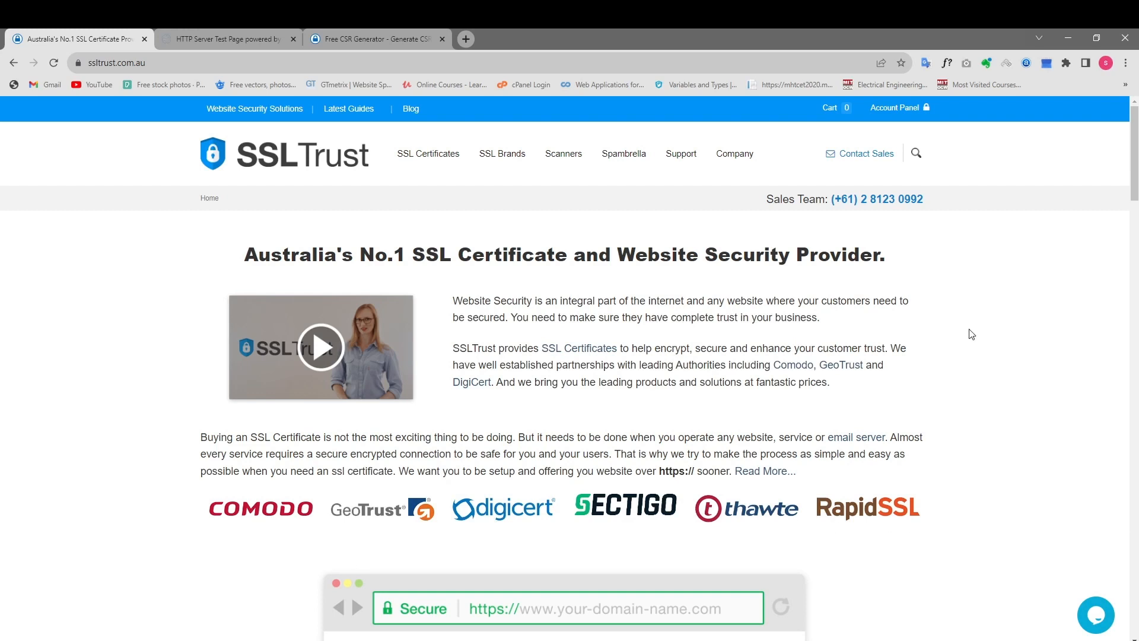
drag(1134, 178, 1134, 264)
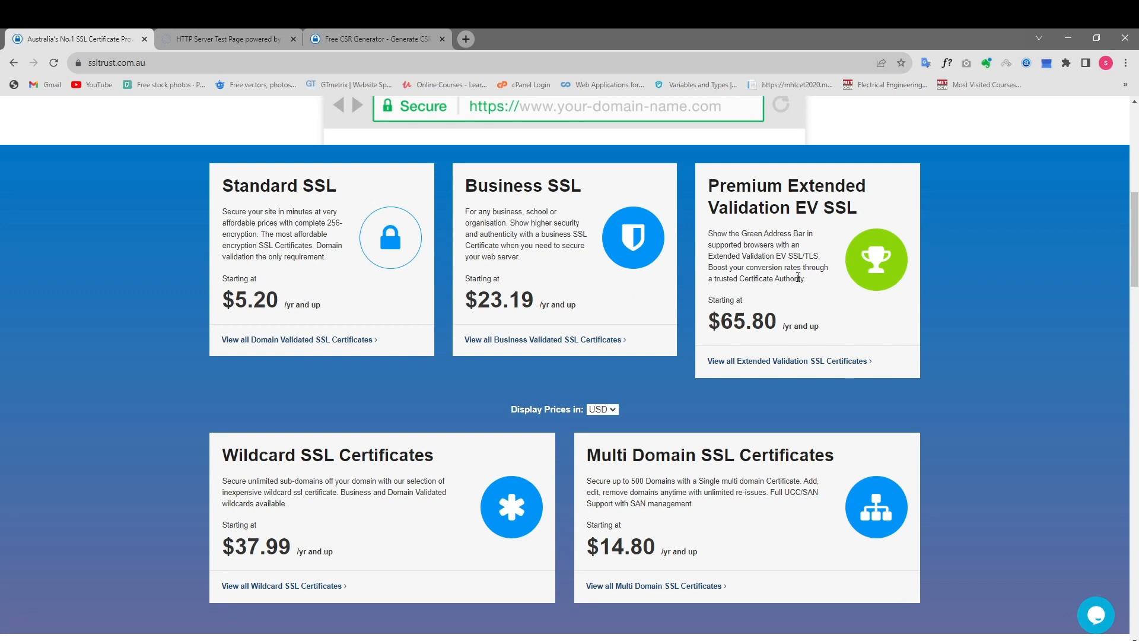
scroll(782, 299, down, 2)
drag(1138, 258, 1138, 248)
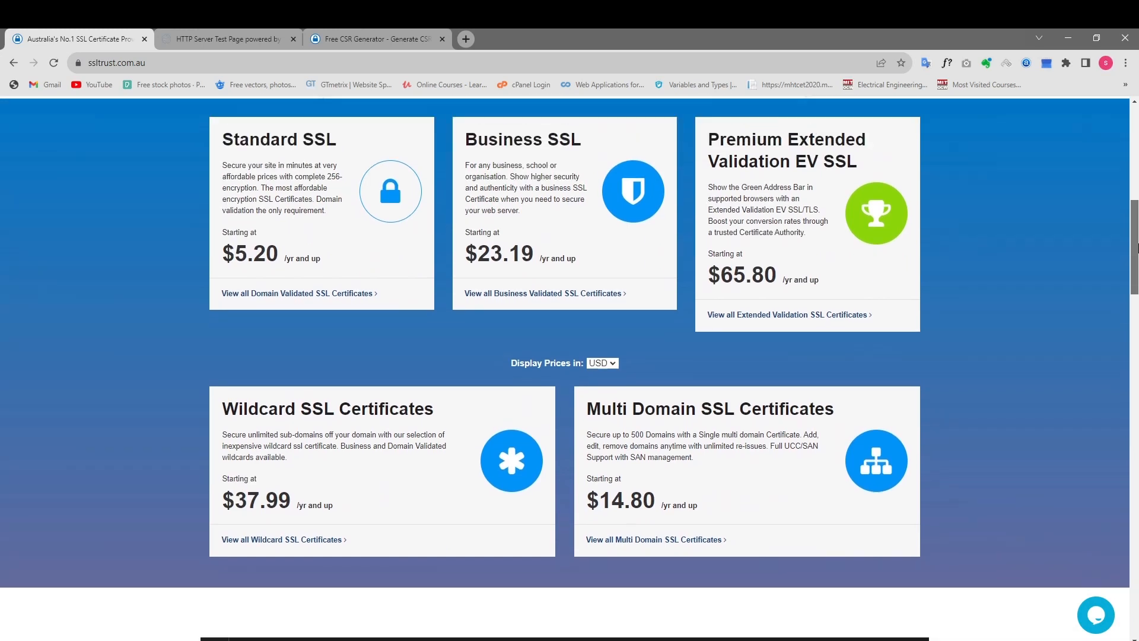
scroll(667, 249, down, 2)
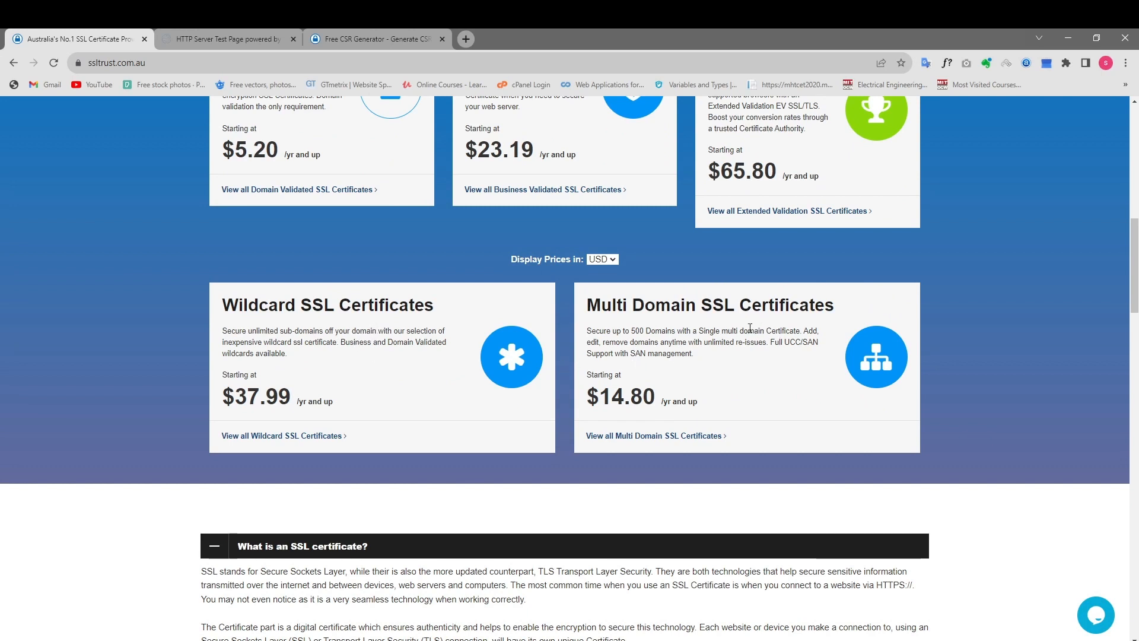
drag(1136, 270, 1138, 292)
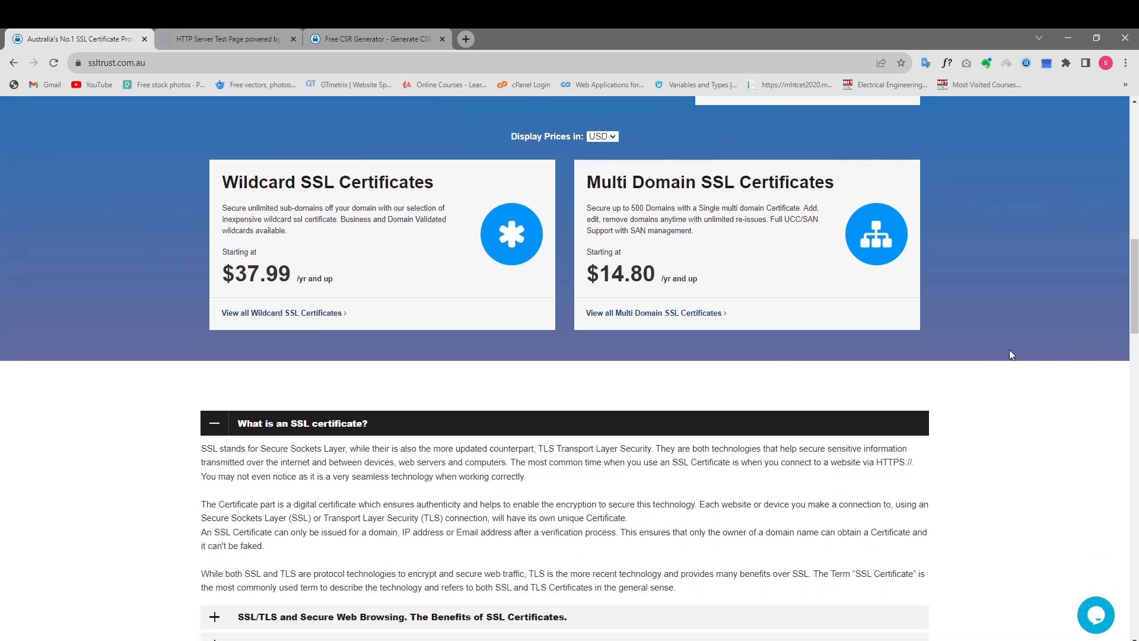
scroll(1010, 350, down, 2)
scroll(1012, 354, down, 2)
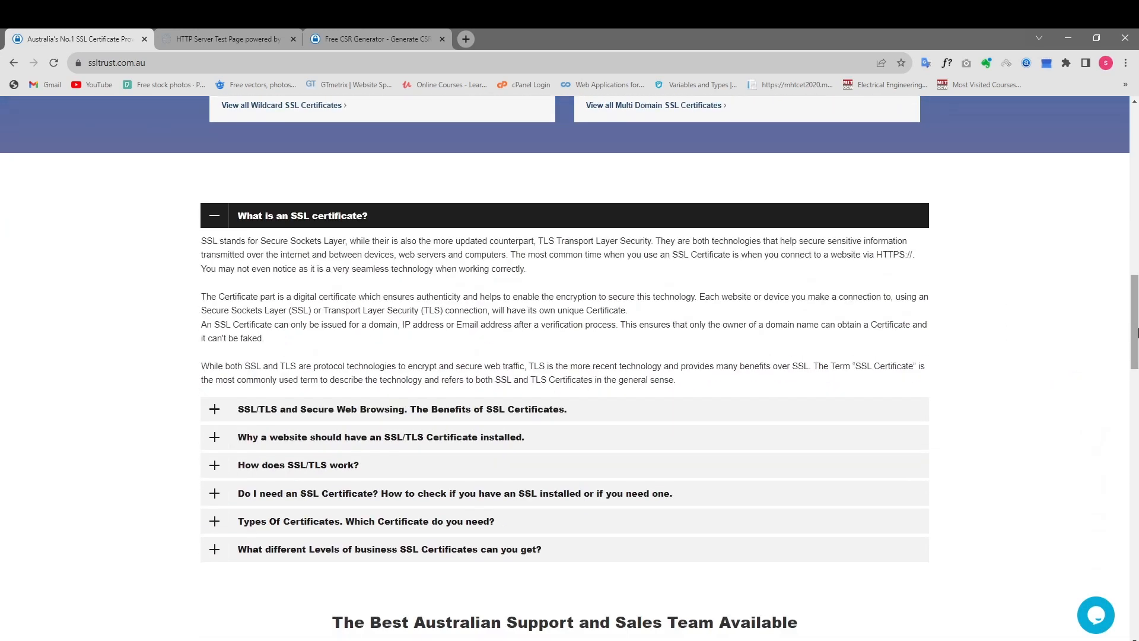
scroll(1029, 365, down, 1)
Open the SSL Certificates page and go to its Single-Domain Security products.
drag(1137, 343, 1136, 175)
click(433, 153)
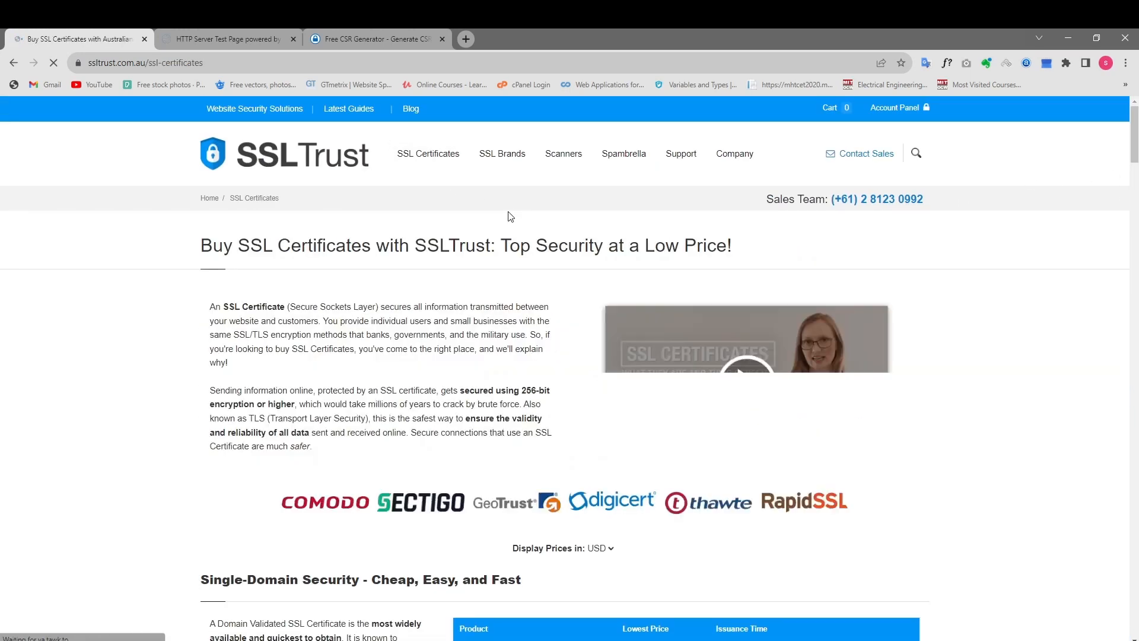
scroll(501, 249, down, 4)
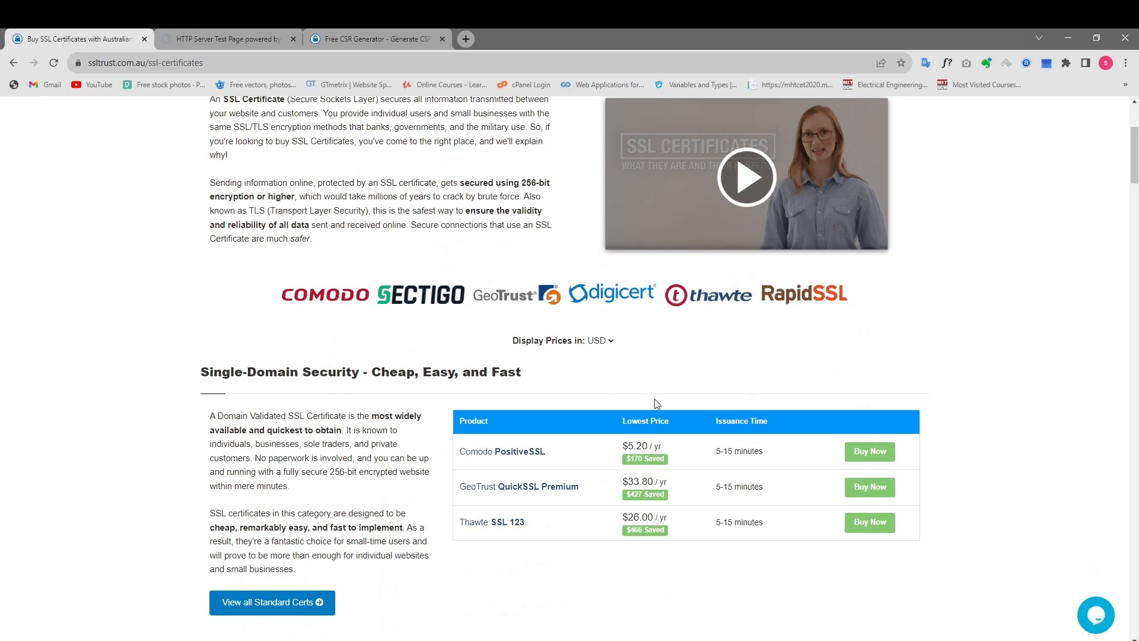
Add the Comodo PositiveSSL certificate with the 1 Year term to the shopping cart.
click(860, 459)
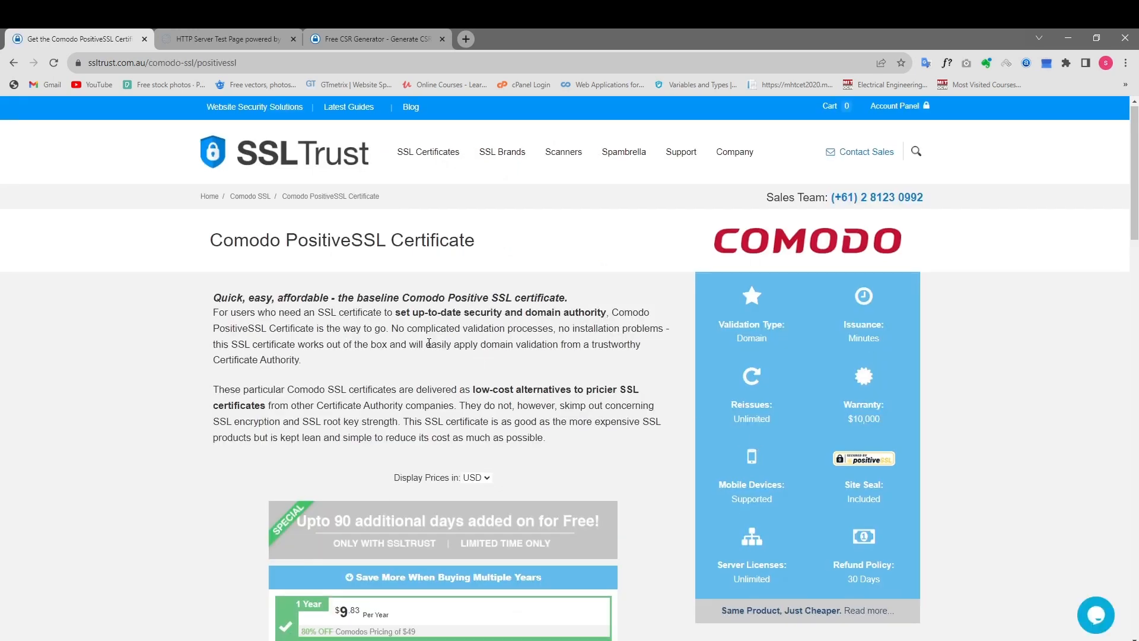
scroll(424, 343, down, 5)
scroll(357, 353, down, 4)
scroll(391, 245, up, 6)
scroll(391, 245, down, 3)
scroll(407, 318, down, 2)
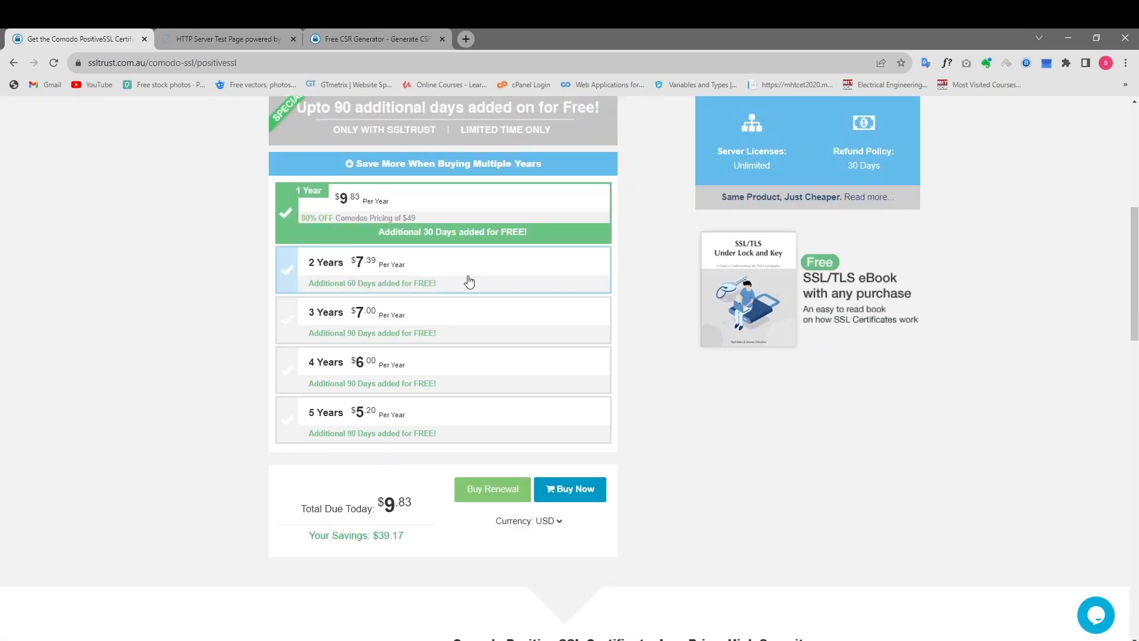
click(566, 493)
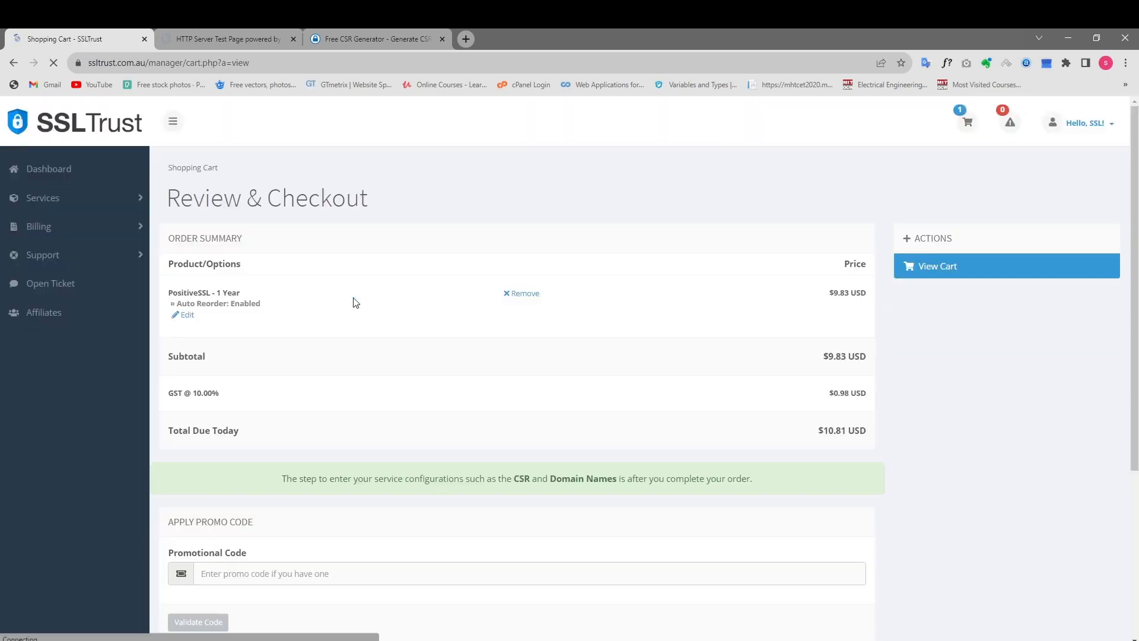
Review the PositiveSSL order summary, proceed to checkout and dismiss the Windows Hello password prompt.
scroll(359, 297, down, 3)
scroll(360, 298, up, 2)
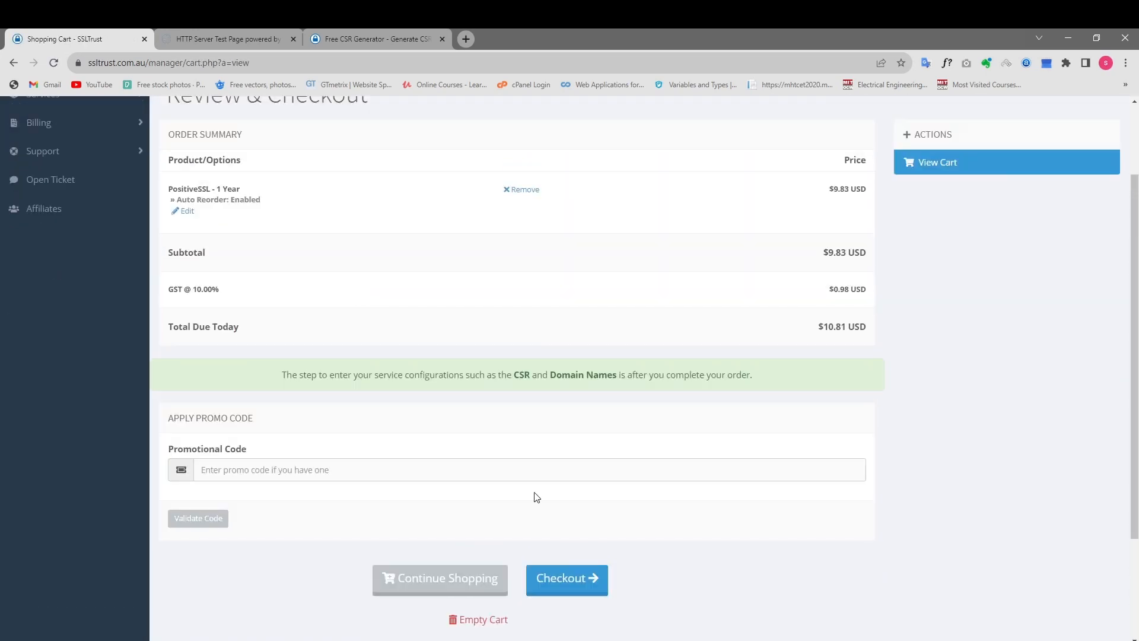
click(603, 579)
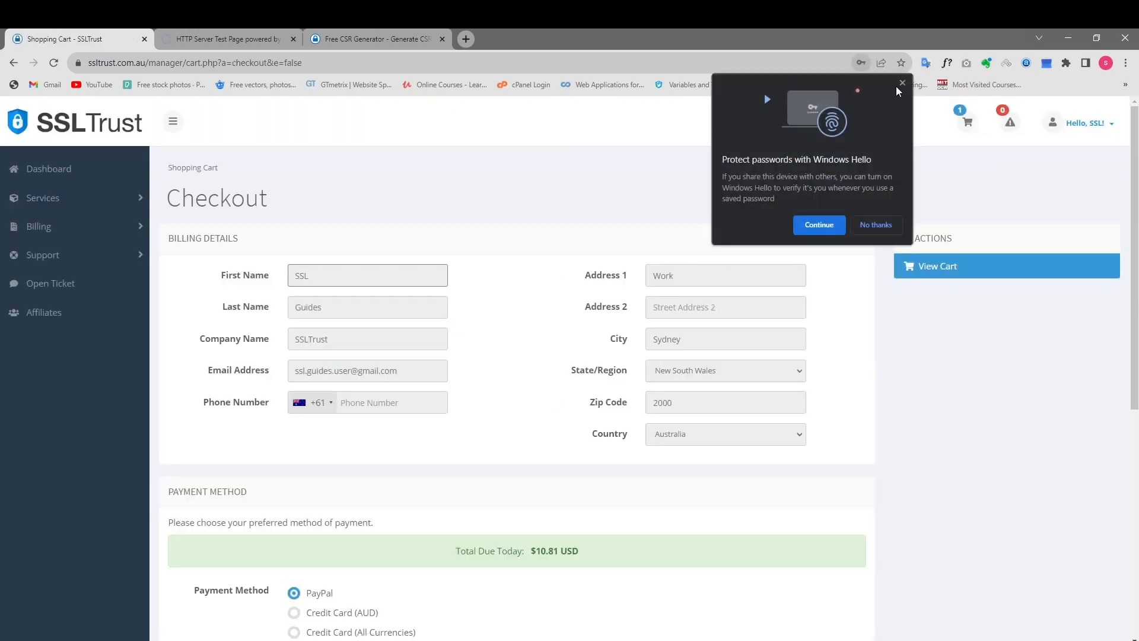
click(896, 85)
Review the billing details with PayPal as the payment method and agree to the Terms of Service.
scroll(399, 320, down, 2)
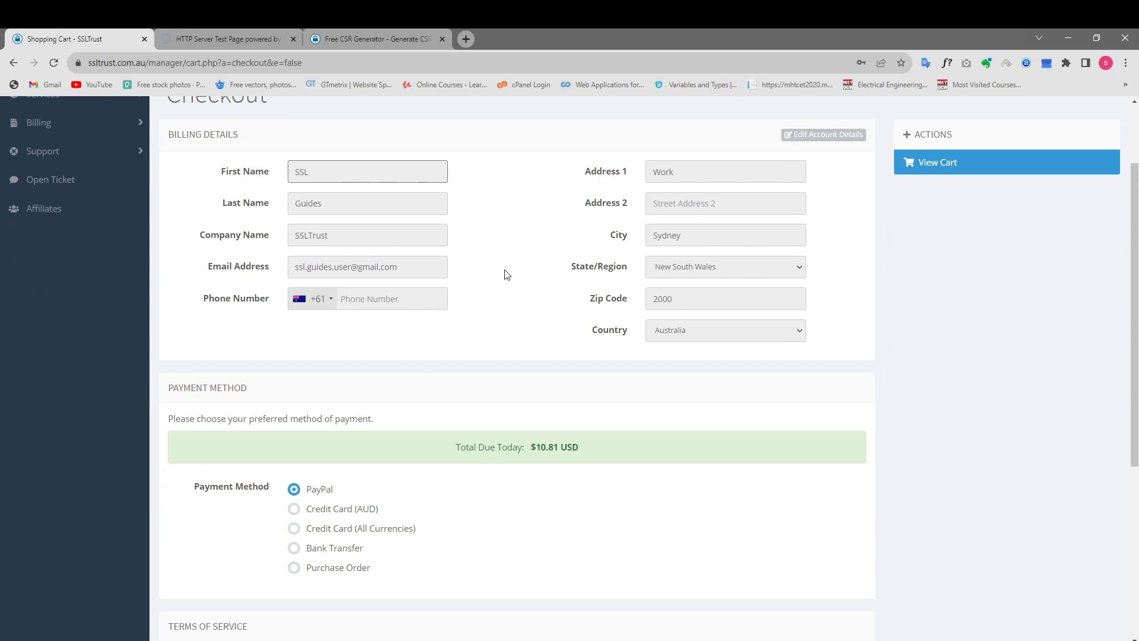
scroll(475, 275, down, 2)
scroll(407, 221, up, 3)
scroll(365, 243, down, 3)
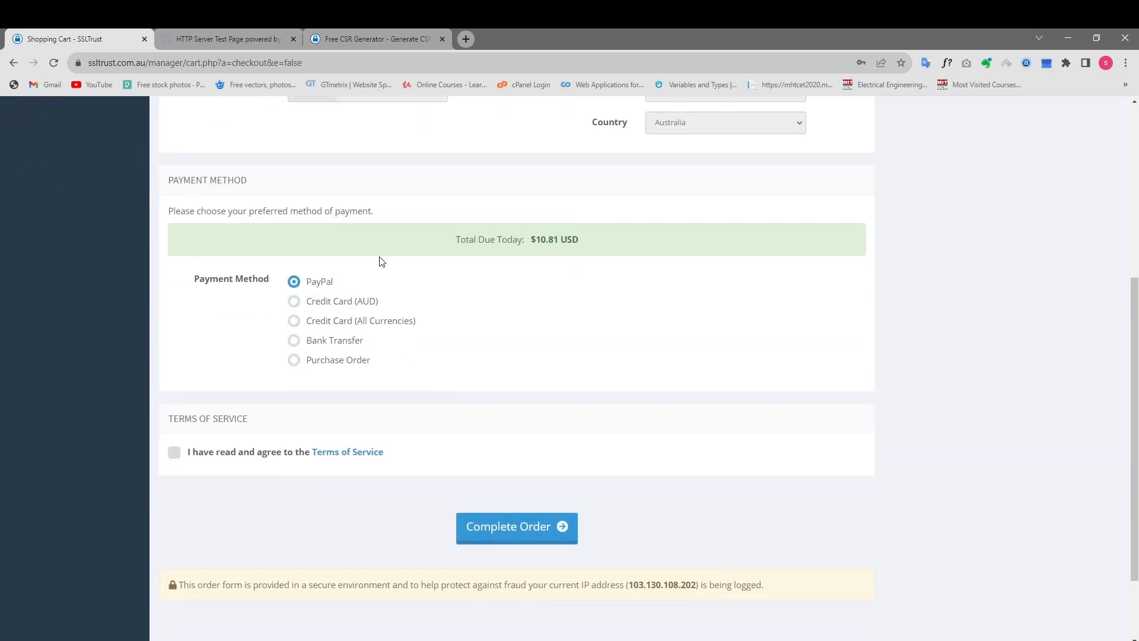
scroll(380, 258, up, 4)
scroll(380, 259, down, 3)
scroll(593, 309, down, 1)
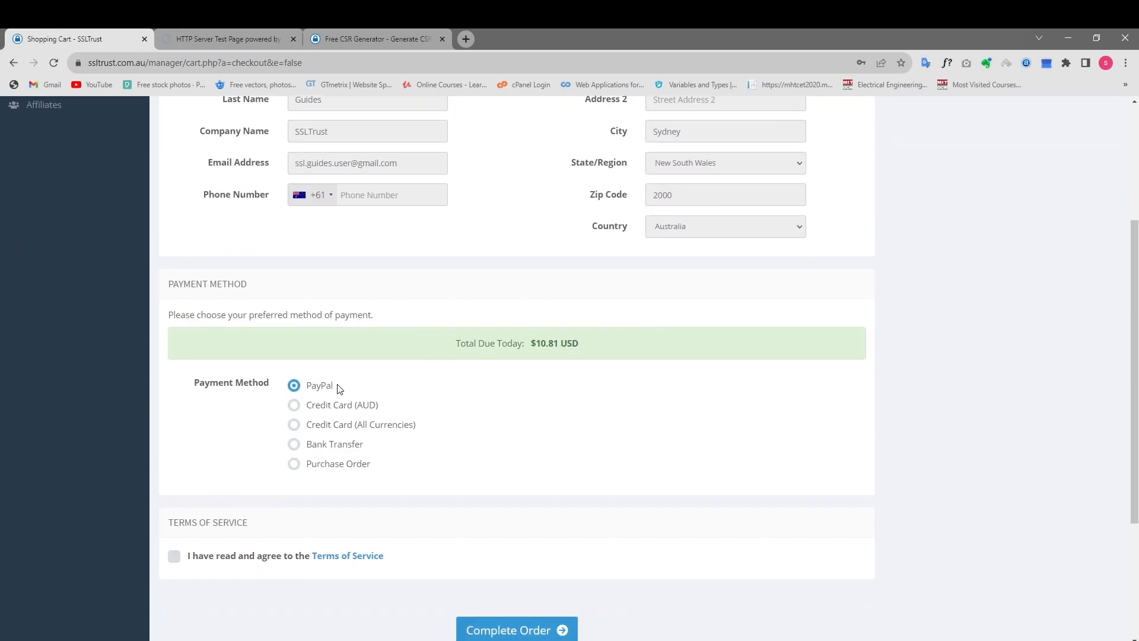
click(172, 559)
scroll(416, 539, down, 2)
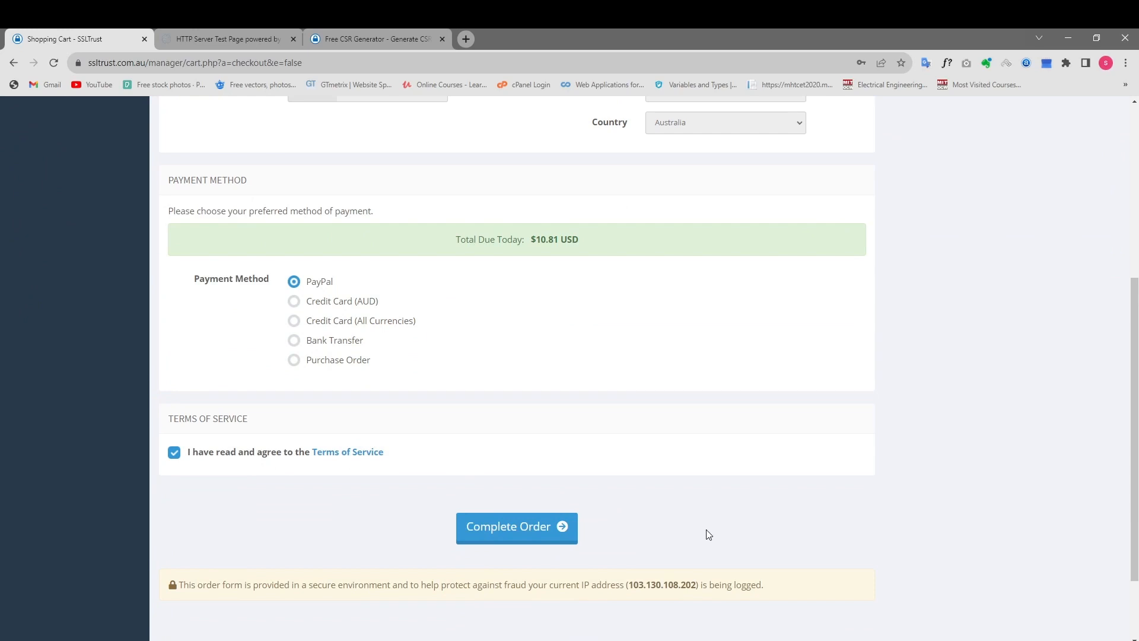
Leave the checkout for the account dashboard and start certificate configuration for the first active SSL product.
scroll(575, 490, up, 2)
scroll(575, 490, up, 4)
click(50, 172)
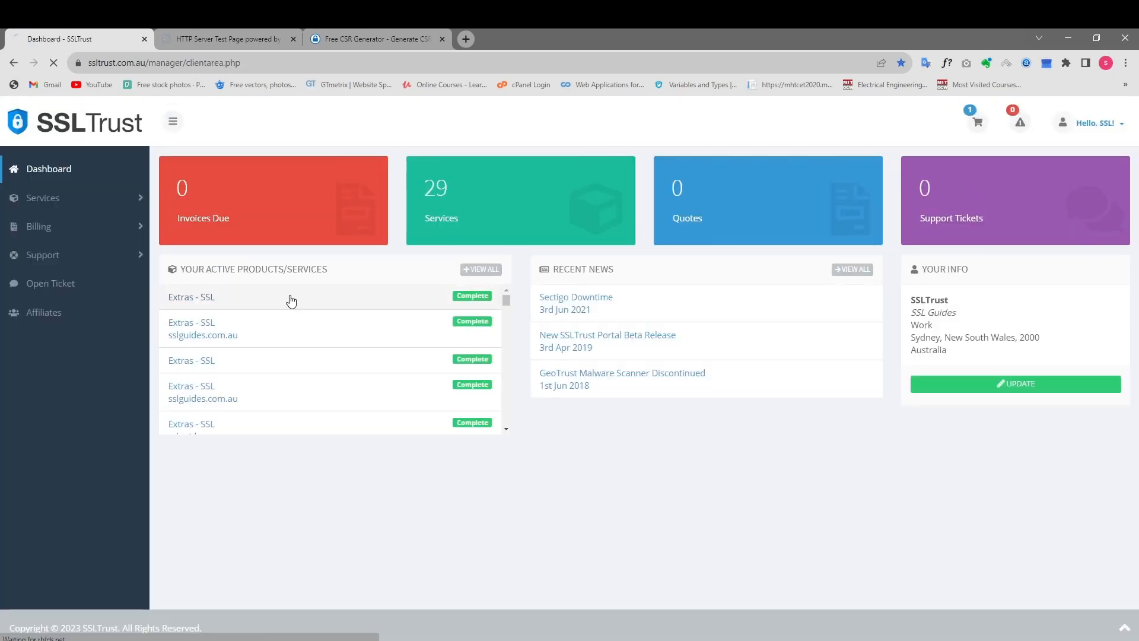
click(290, 298)
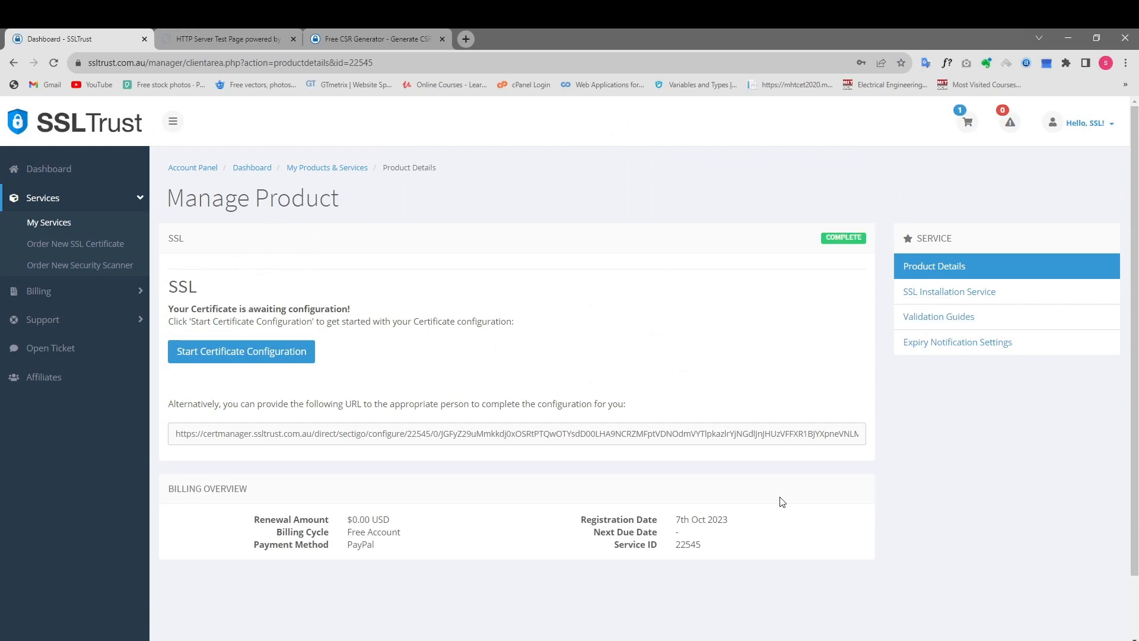
click(249, 352)
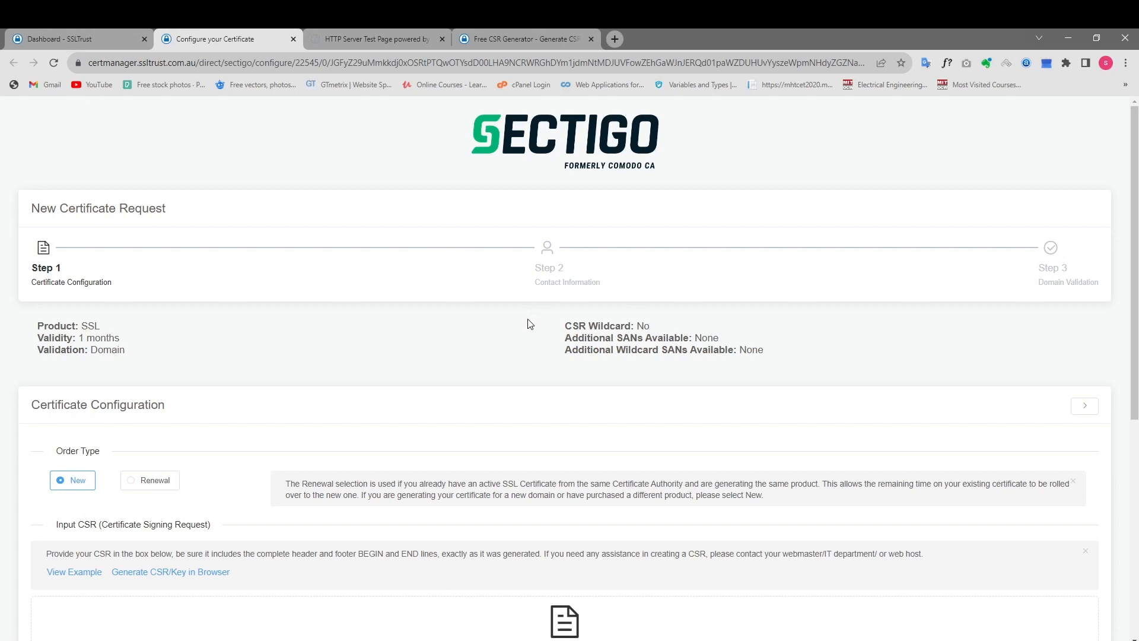
Copy the full certificate request block from the Free CSR Generator page, including its BEGIN and END lines.
drag(1136, 170, 1137, 370)
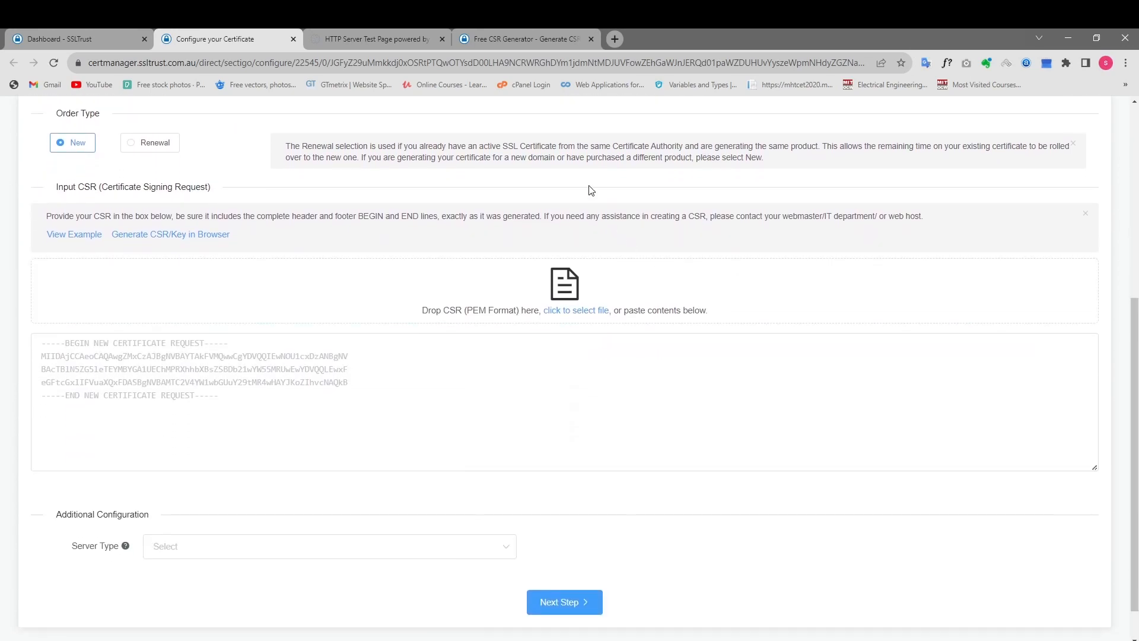
click(483, 33)
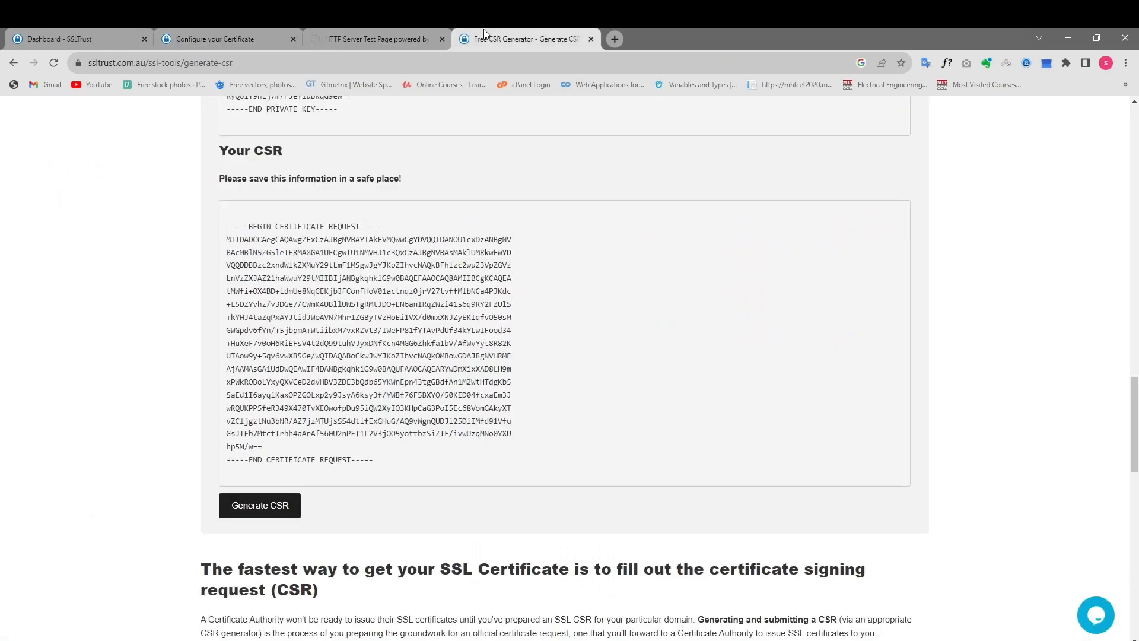
drag(1137, 458, 1095, 386)
scroll(395, 594, down, 7)
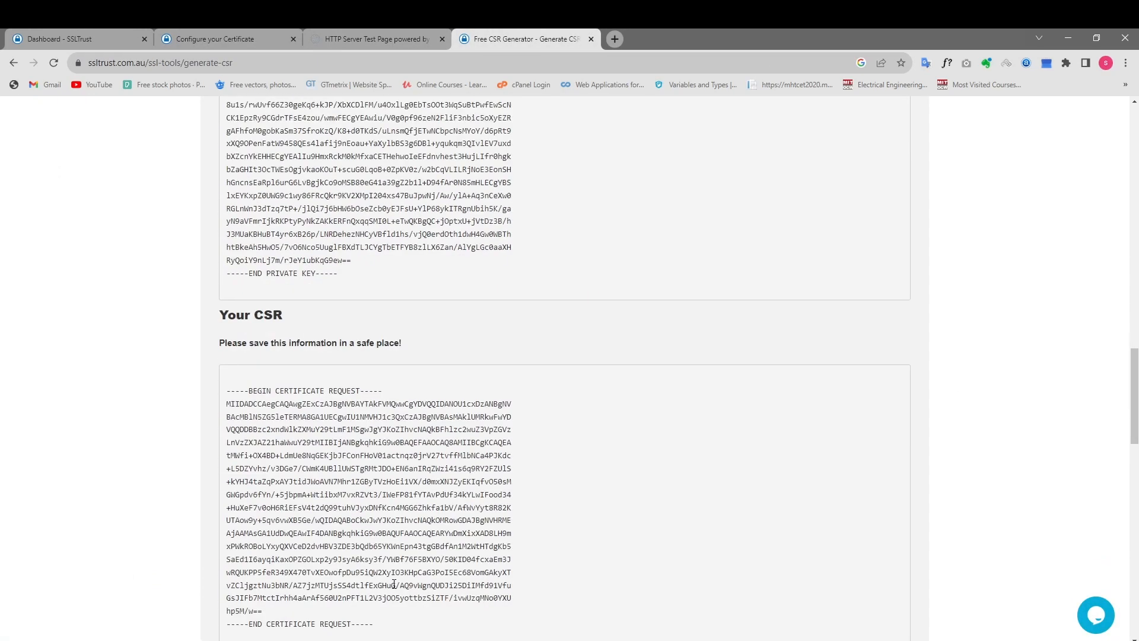
drag(394, 532, 220, 294)
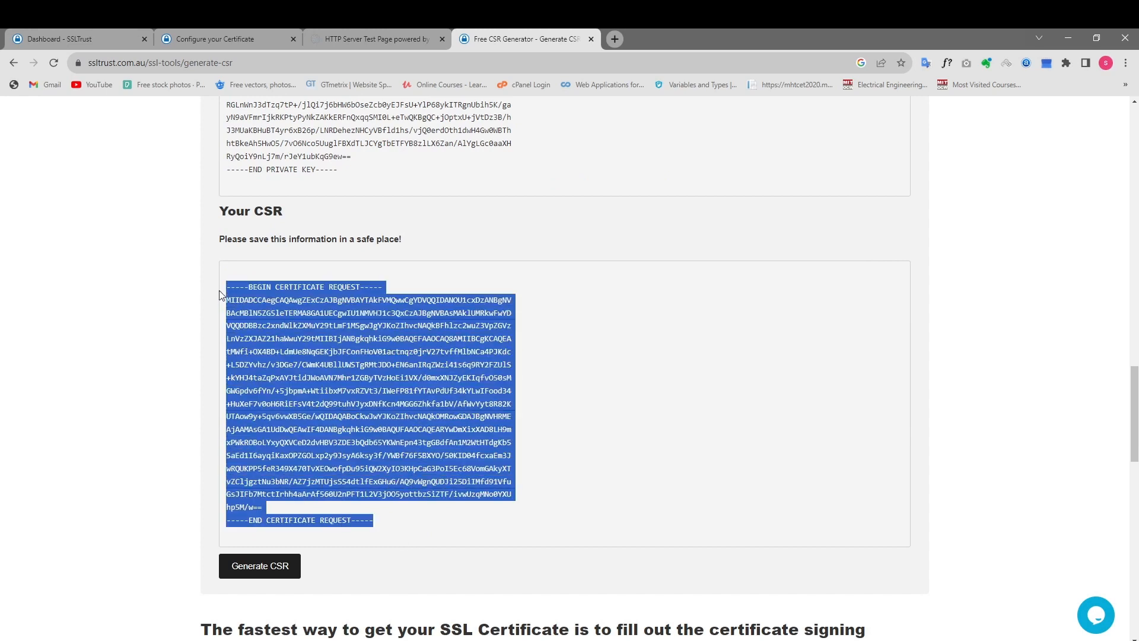
right_click(303, 338)
click(309, 344)
Paste the copied CSR into the Input CSR box of the new certificate request.
click(254, 43)
scroll(220, 237, down, 2)
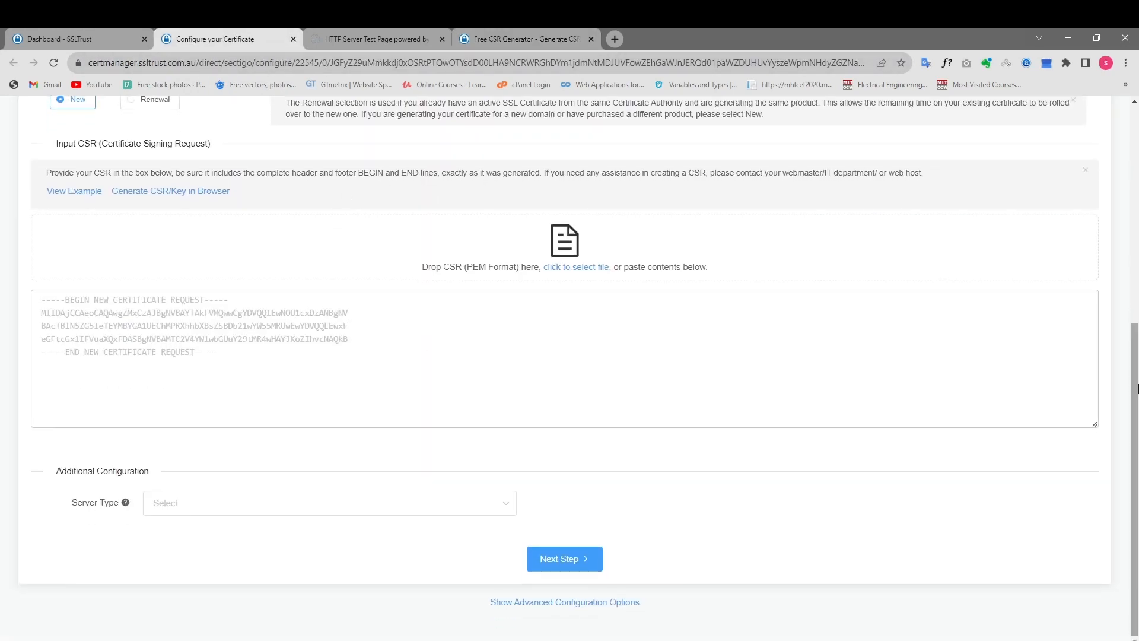
right_click(182, 325)
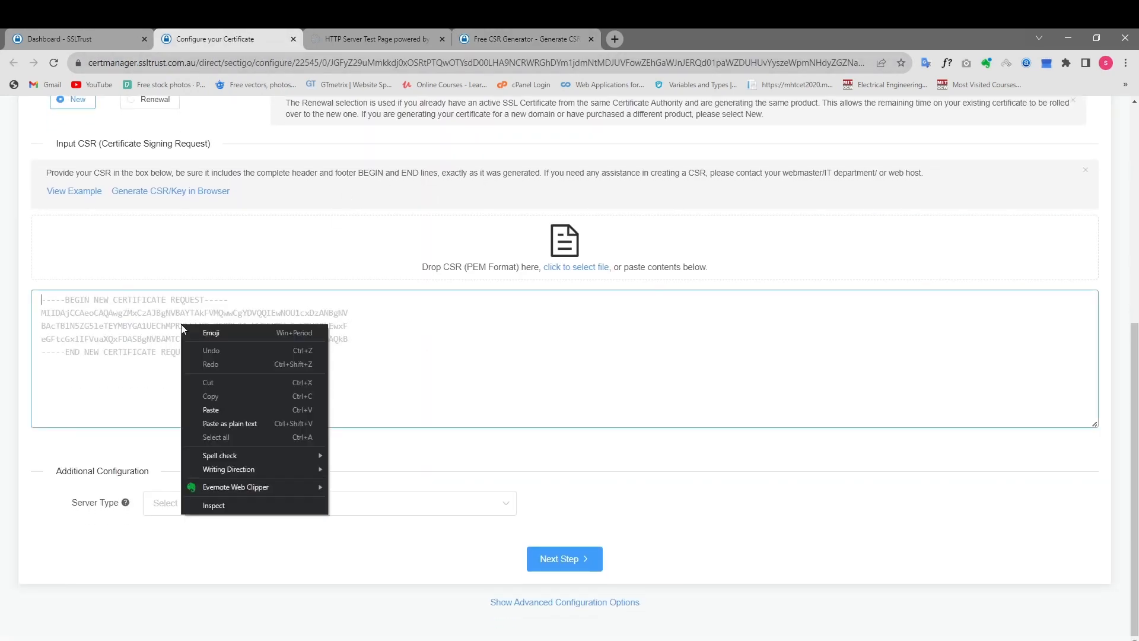
click(221, 408)
click(564, 567)
scroll(455, 316, down, 3)
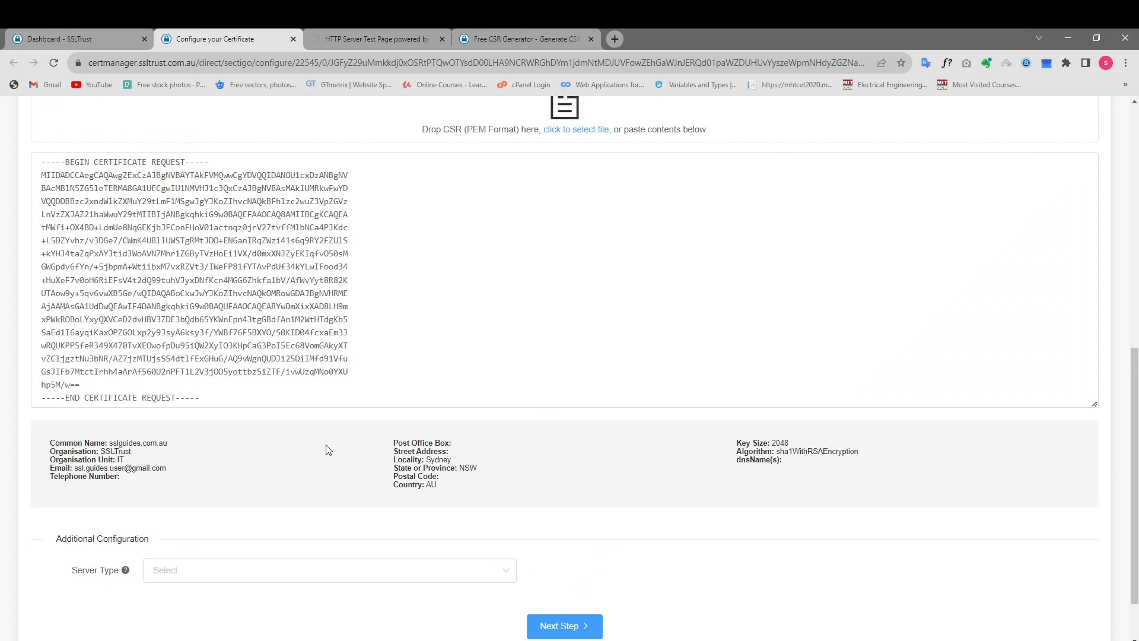
Set the server type to OTHER and continue to the contact information.
scroll(374, 443, down, 1)
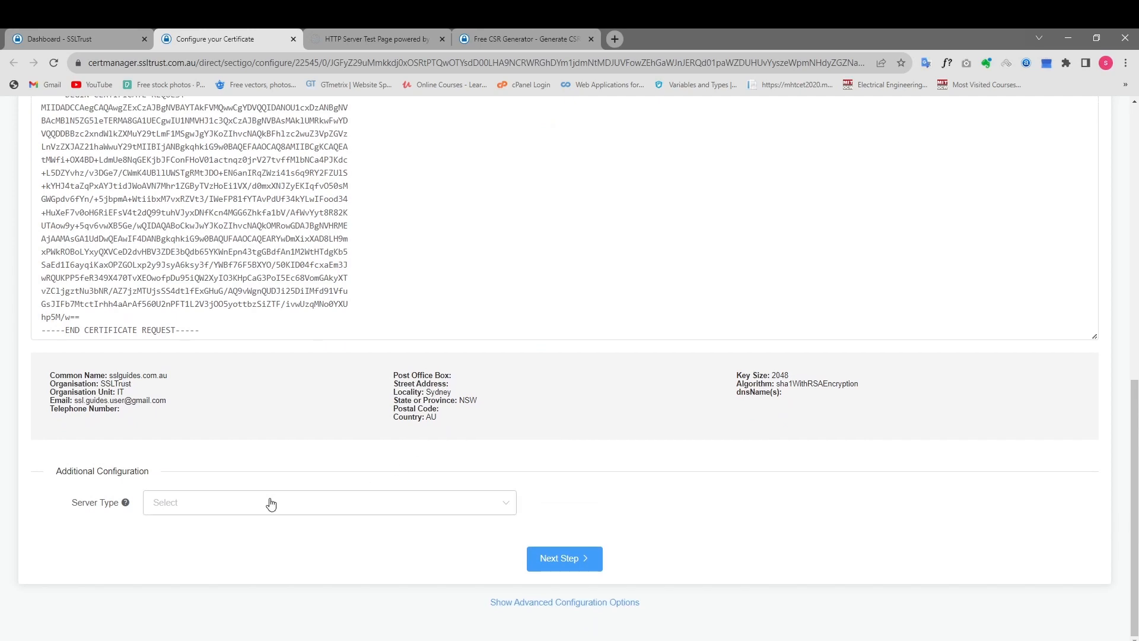
click(270, 502)
scroll(344, 412, down, 1)
scroll(335, 449, up, 1)
scroll(279, 391, down, 1)
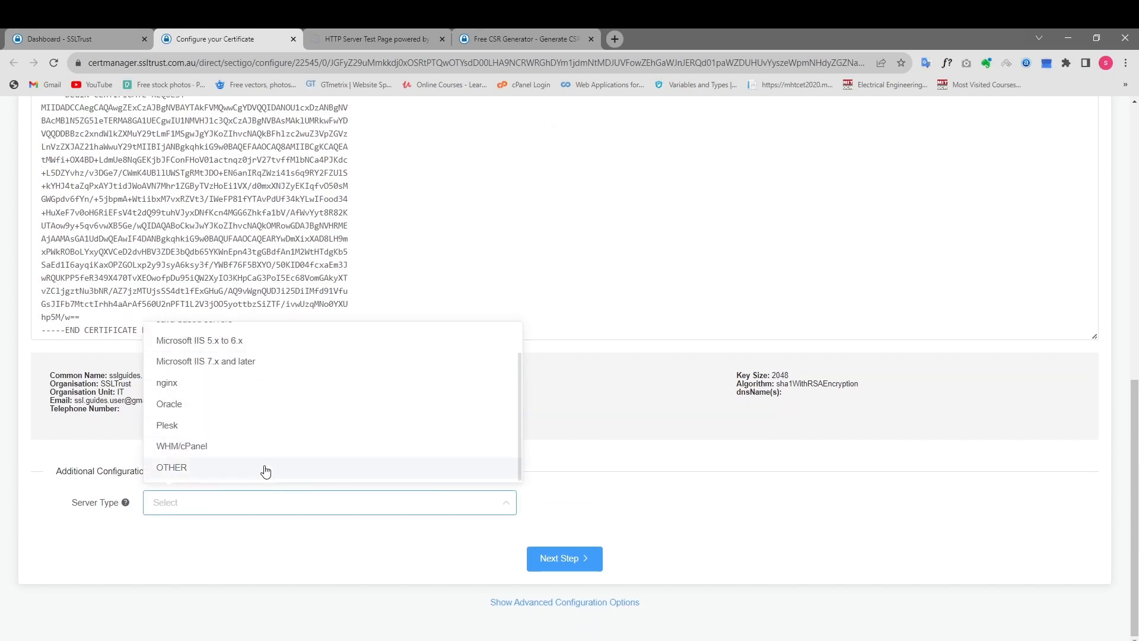
click(266, 471)
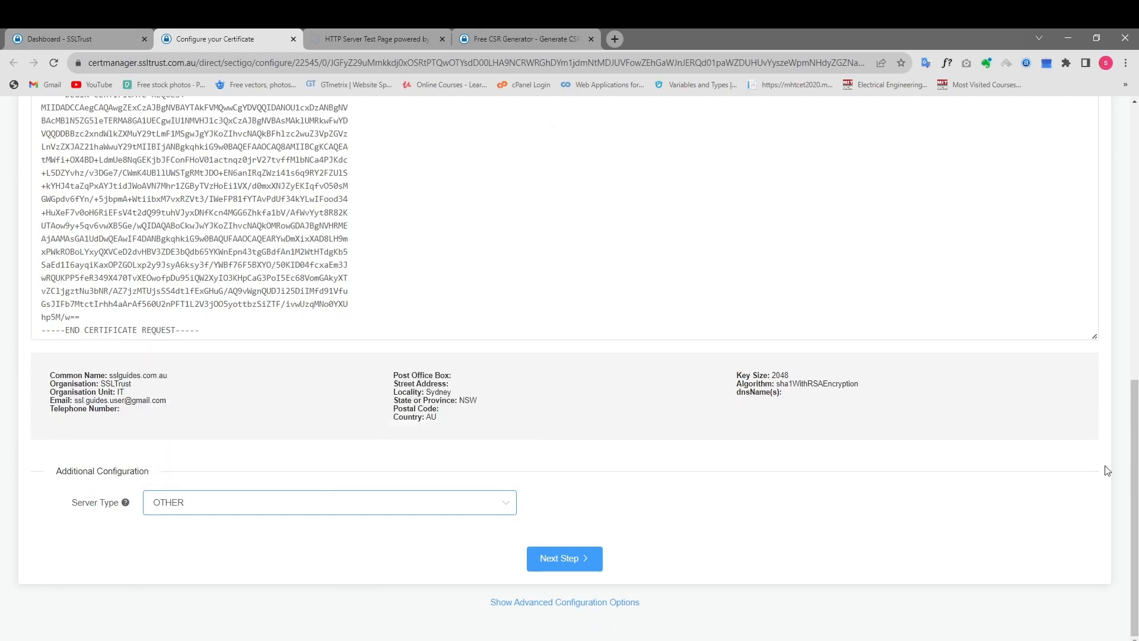
click(562, 559)
Fill in the admin contact with the title Mr. and the contact's first name, last name and email address.
scroll(516, 476, up, 3)
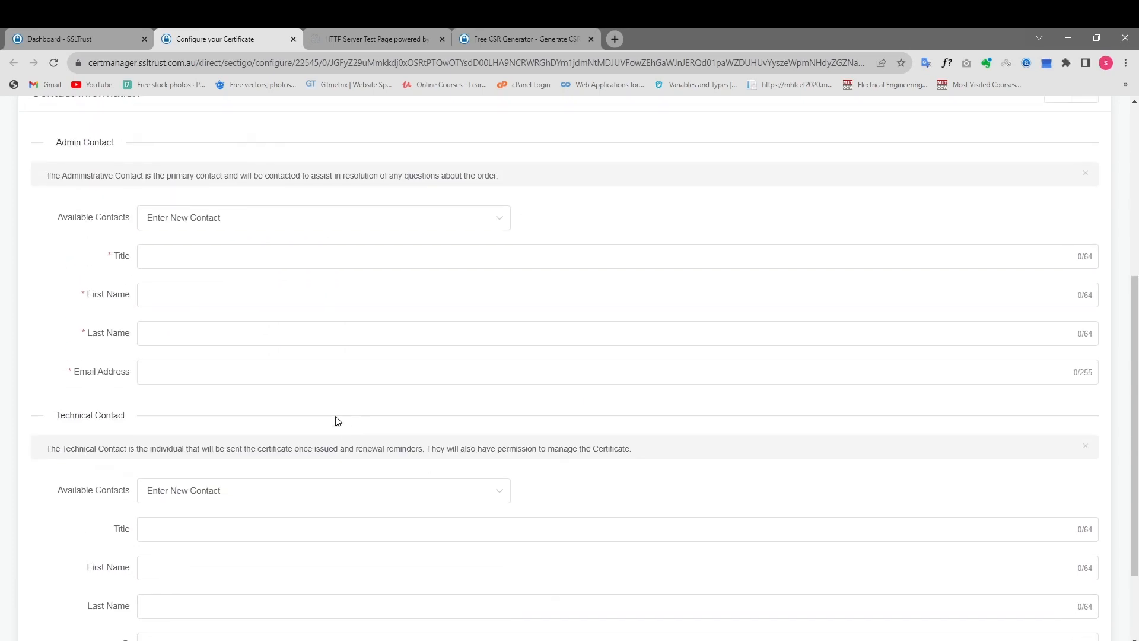
click(214, 360)
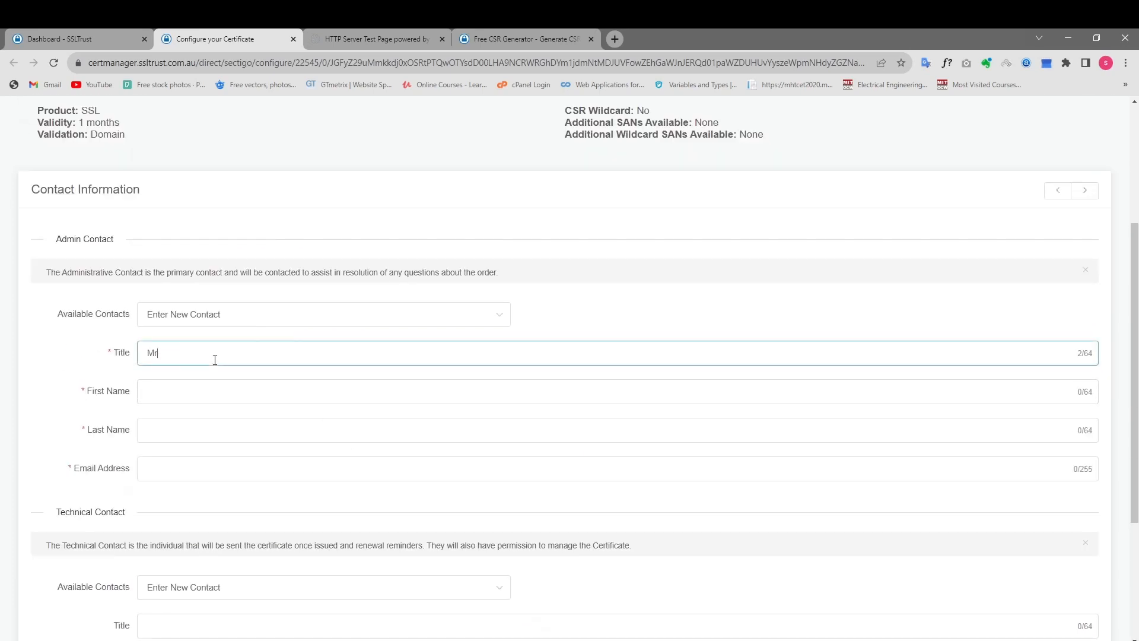
key(Tab)
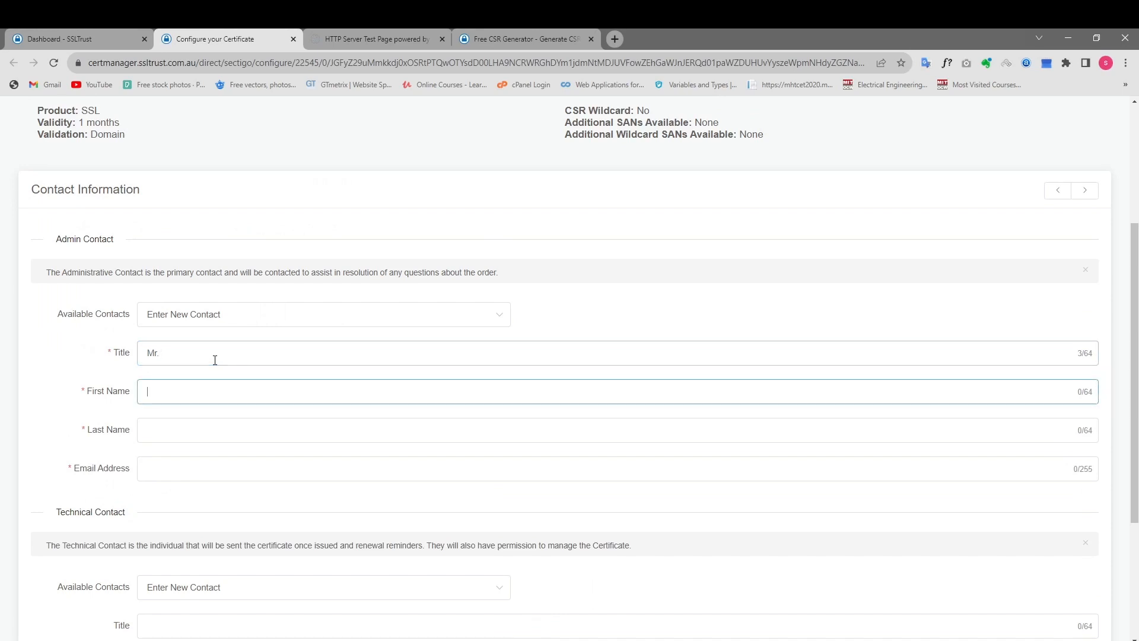
key(Tab)
text(AMma)
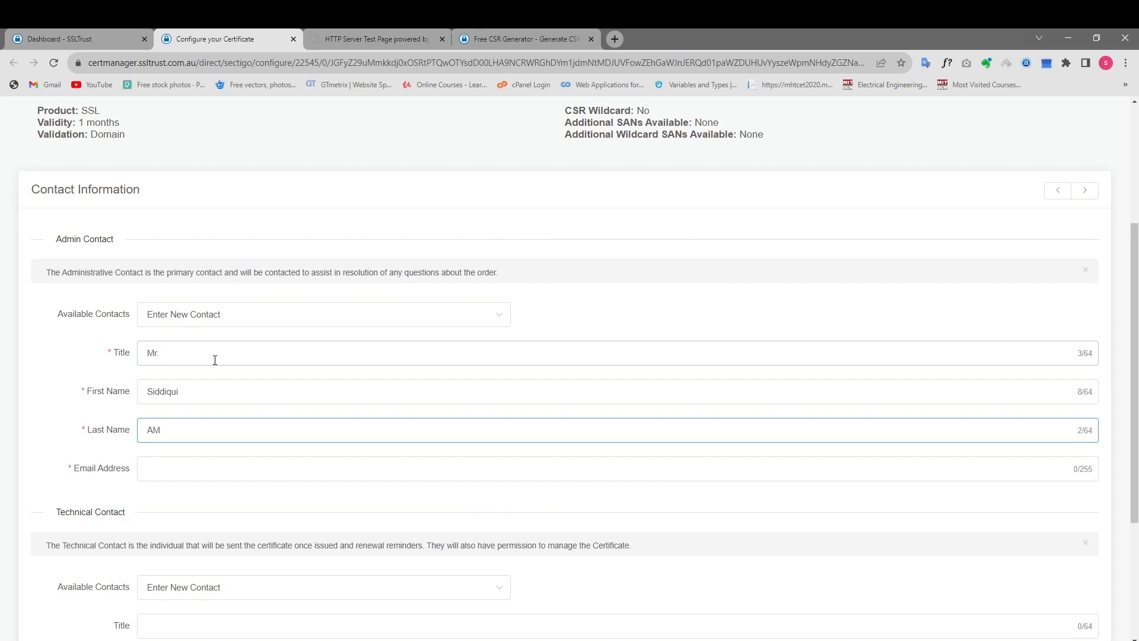
key(Tab)
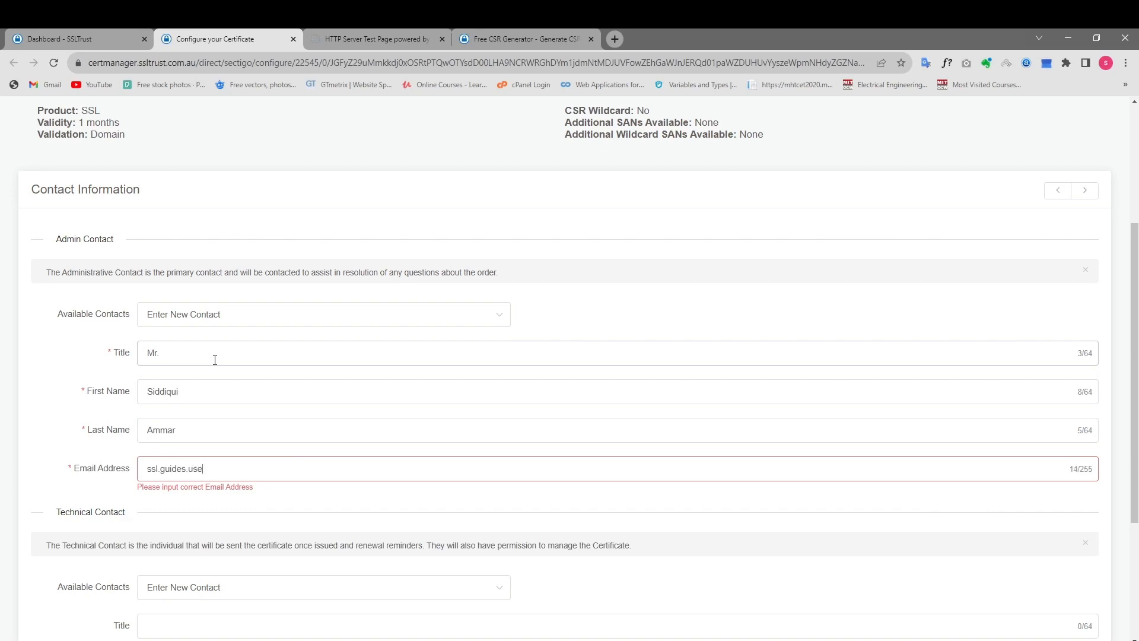
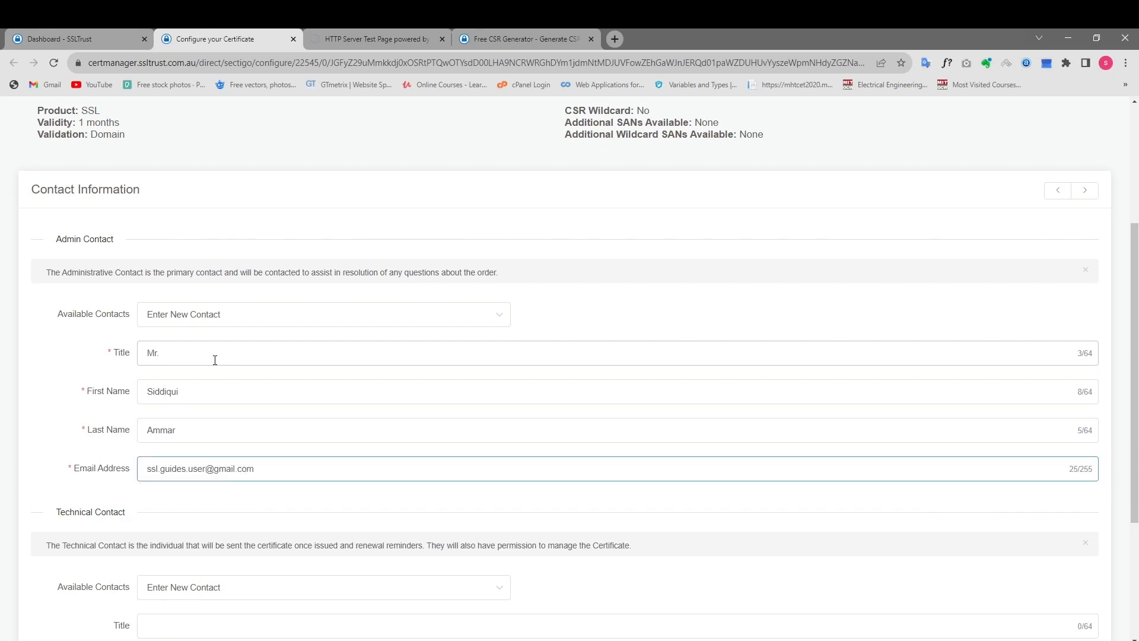
Set the technical contact to Use Admin Contact and continue to domain validation.
scroll(215, 360, down, 4)
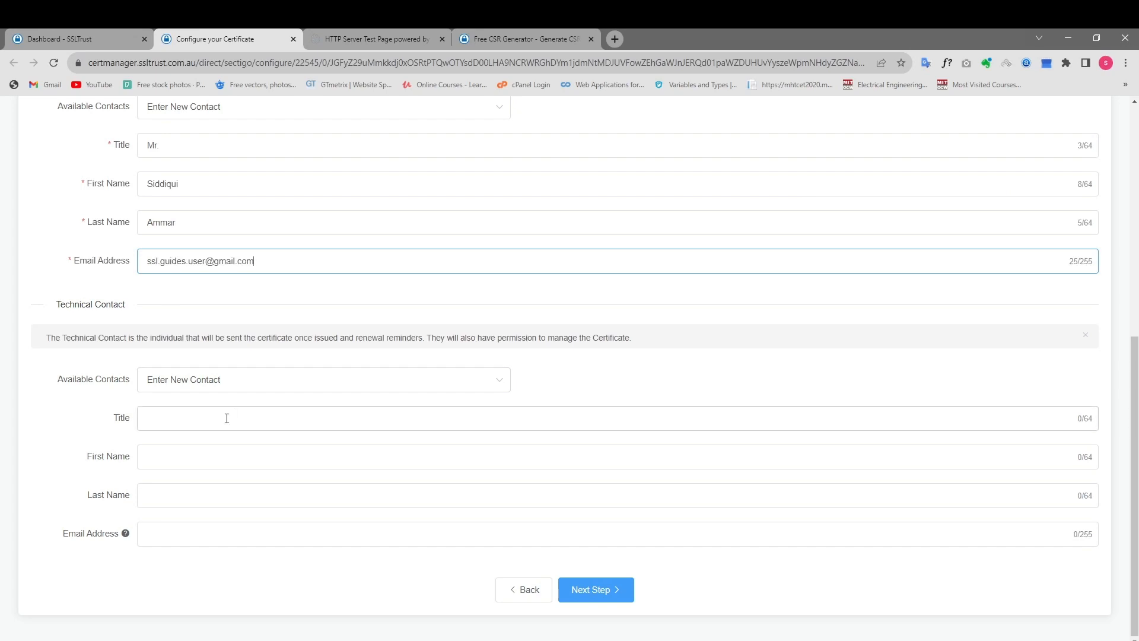
click(229, 385)
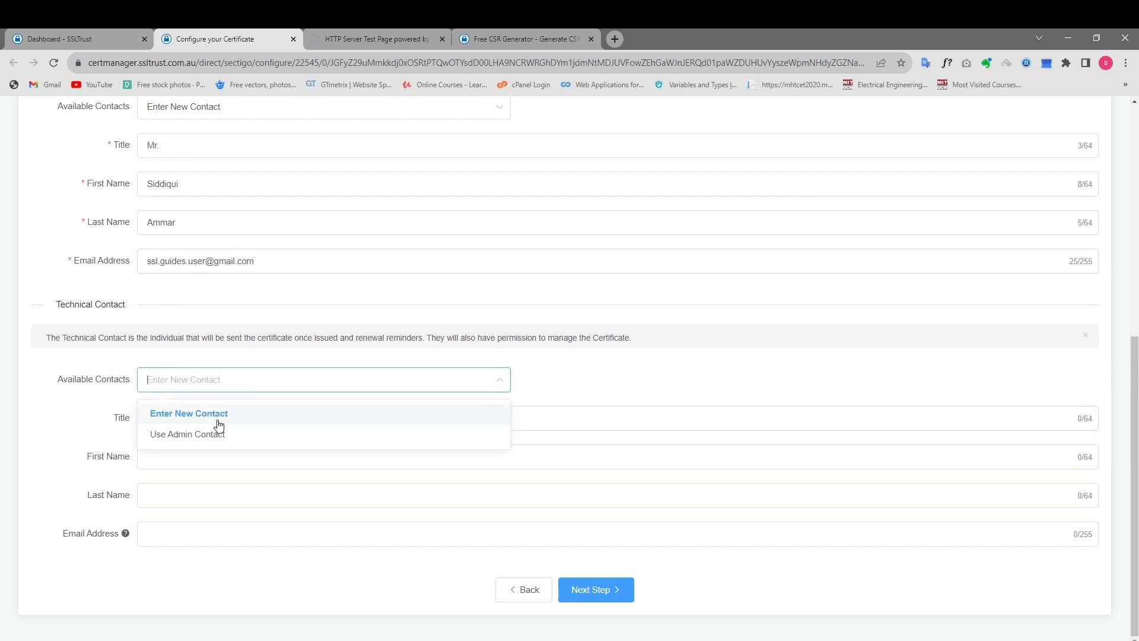
click(215, 436)
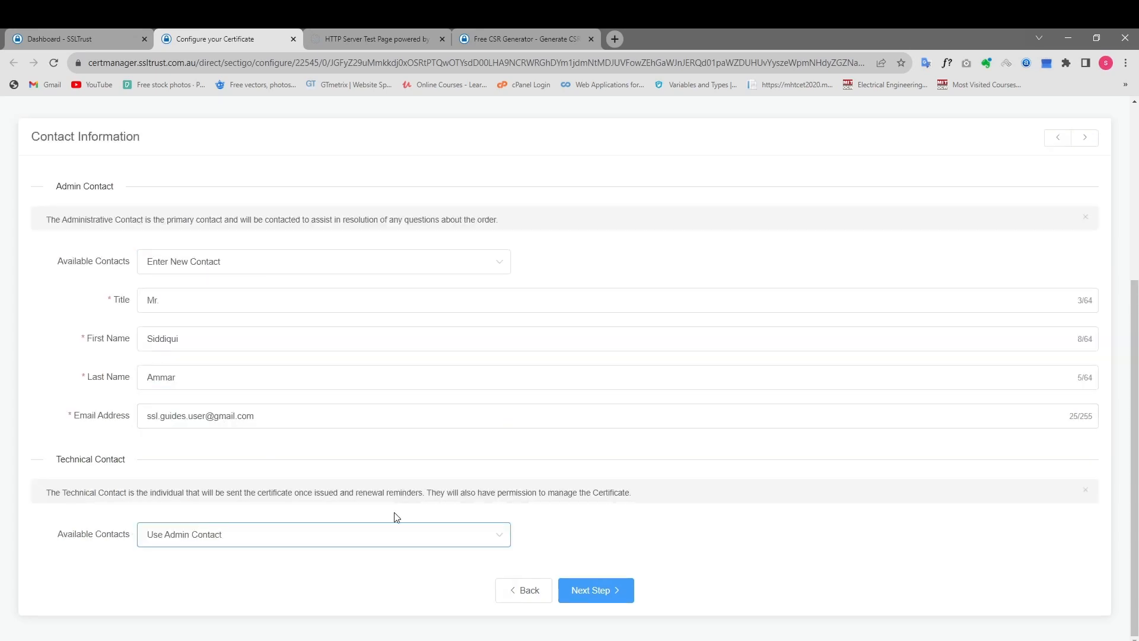
click(593, 595)
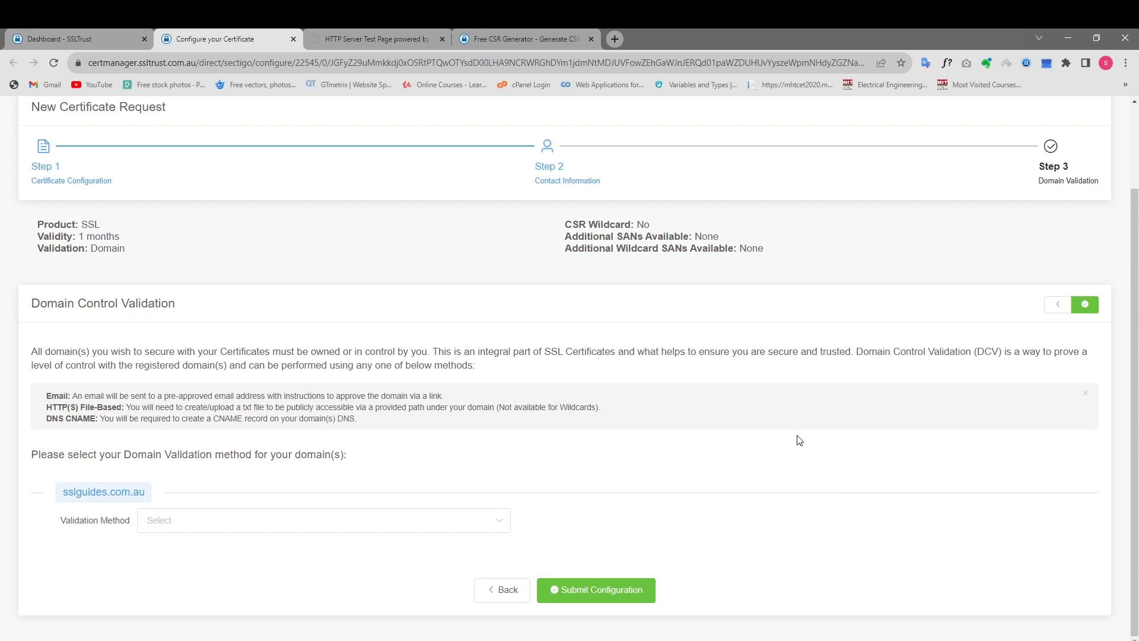
Set the validation method for sslguides.com.au to Email and look over the available approval email addresses.
click(209, 520)
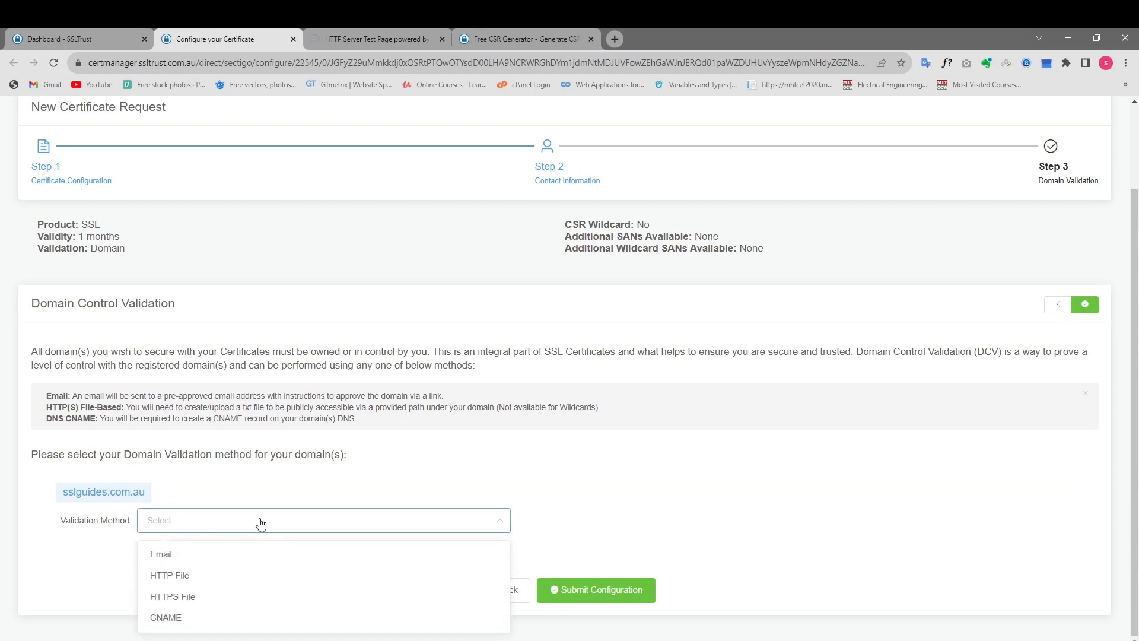
click(335, 525)
click(221, 525)
click(205, 557)
scroll(487, 446, down, 1)
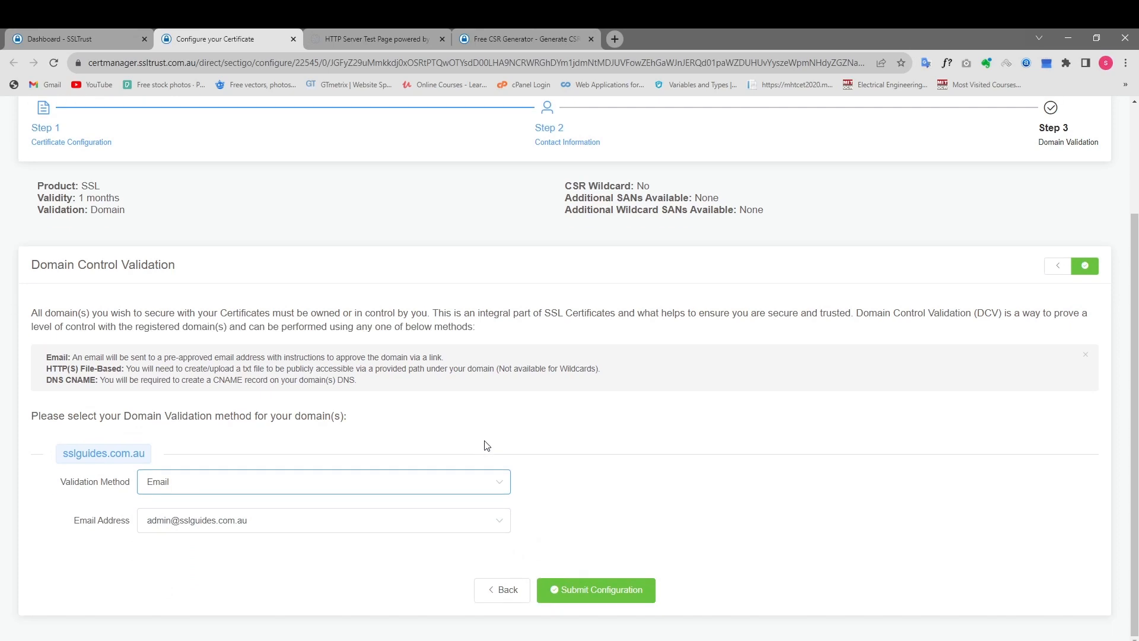
click(261, 520)
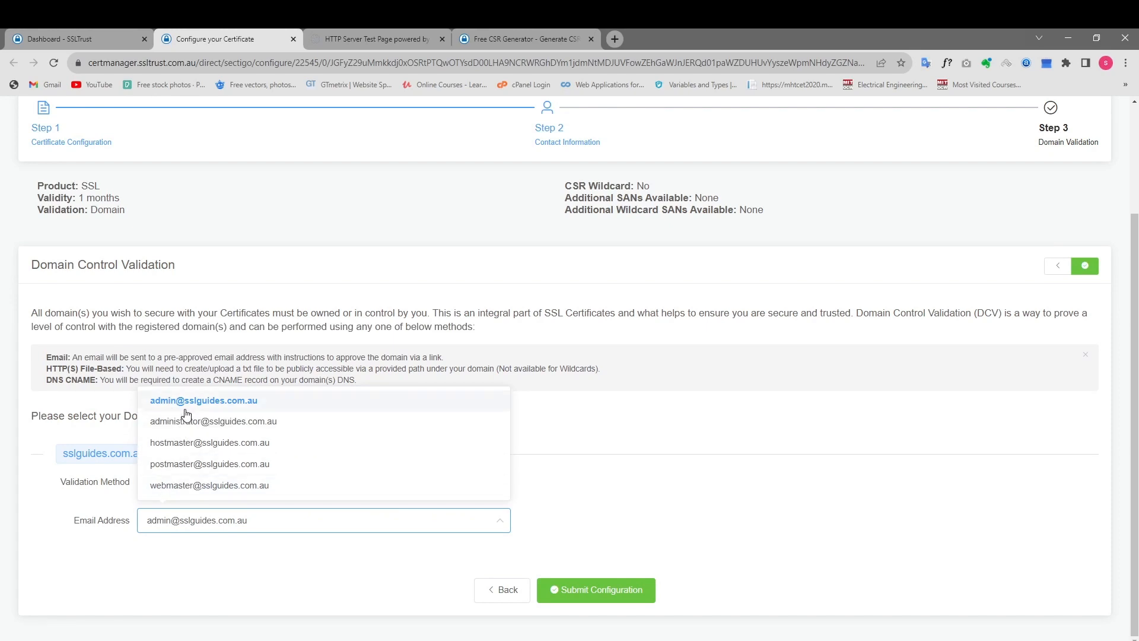
click(623, 456)
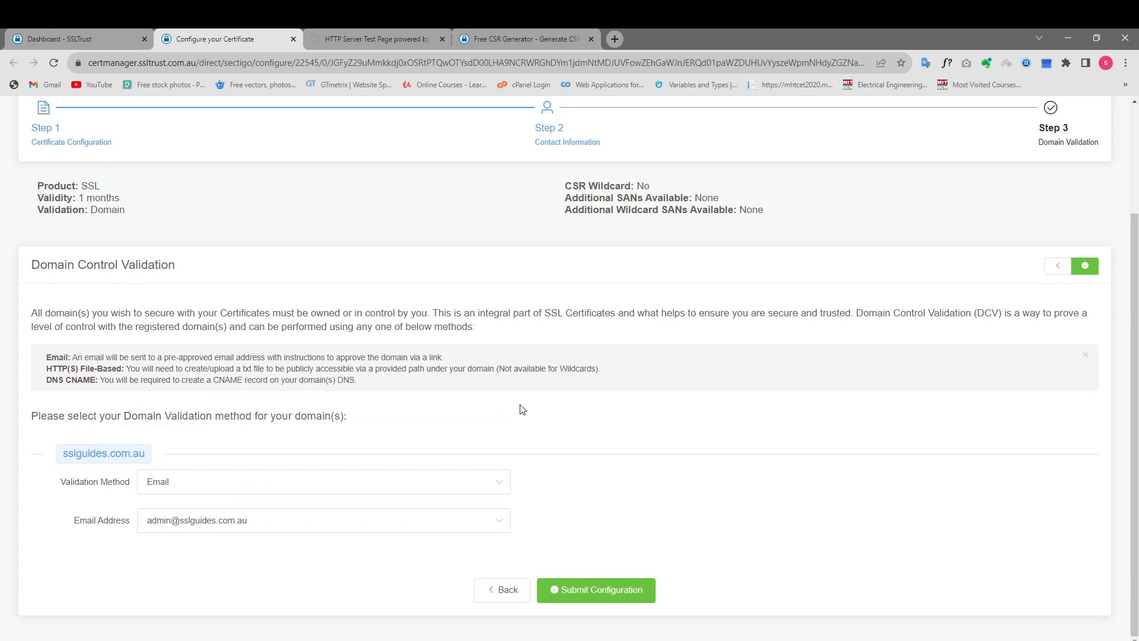
Set the validation method to HTTP File and examine the required file path, file name and file contents.
click(298, 490)
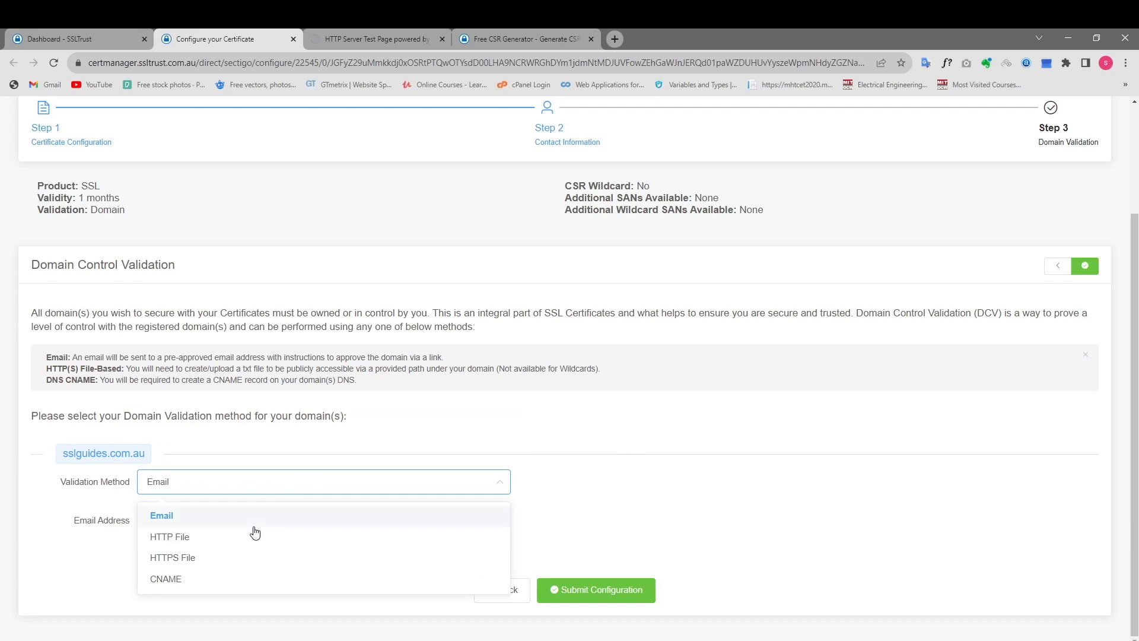
click(526, 509)
click(349, 490)
click(269, 544)
scroll(579, 426, down, 3)
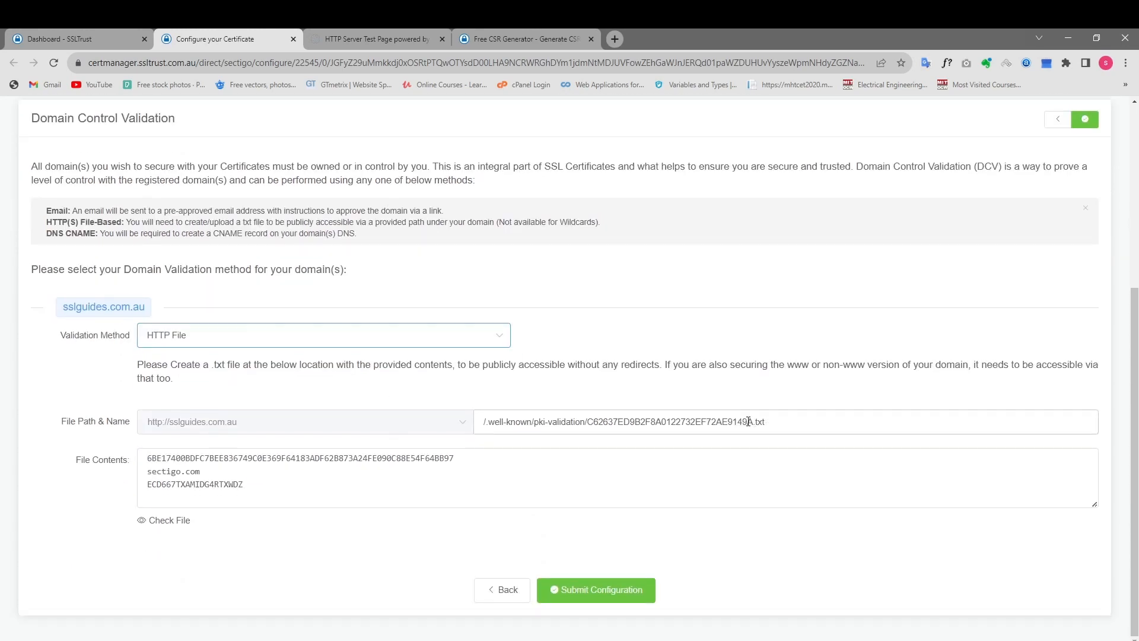
drag(752, 422, 588, 424)
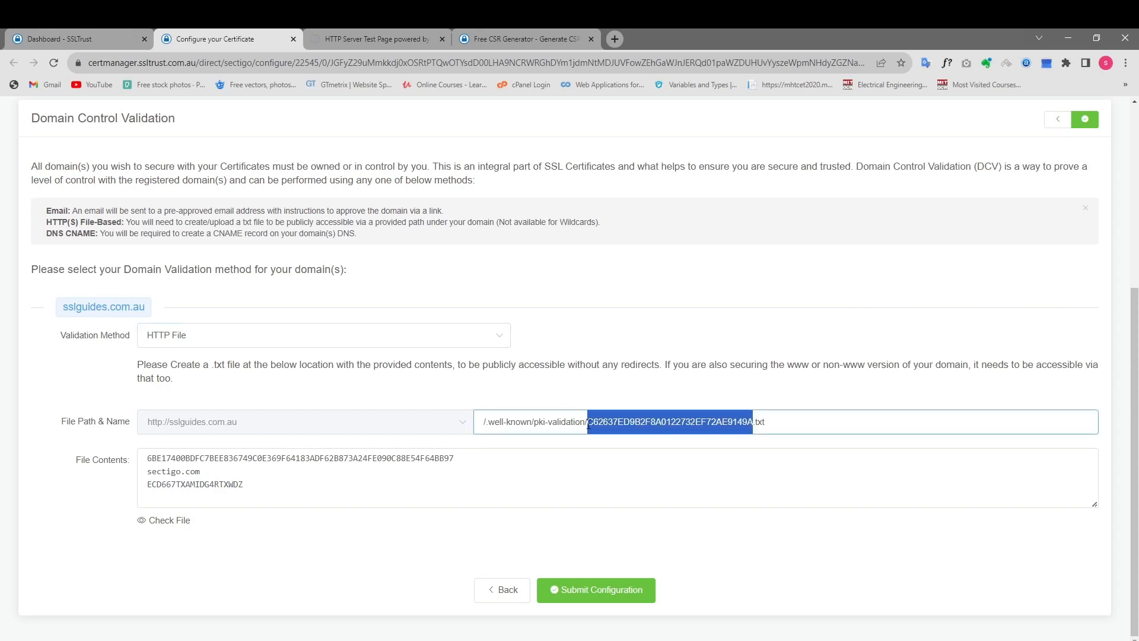
click(694, 416)
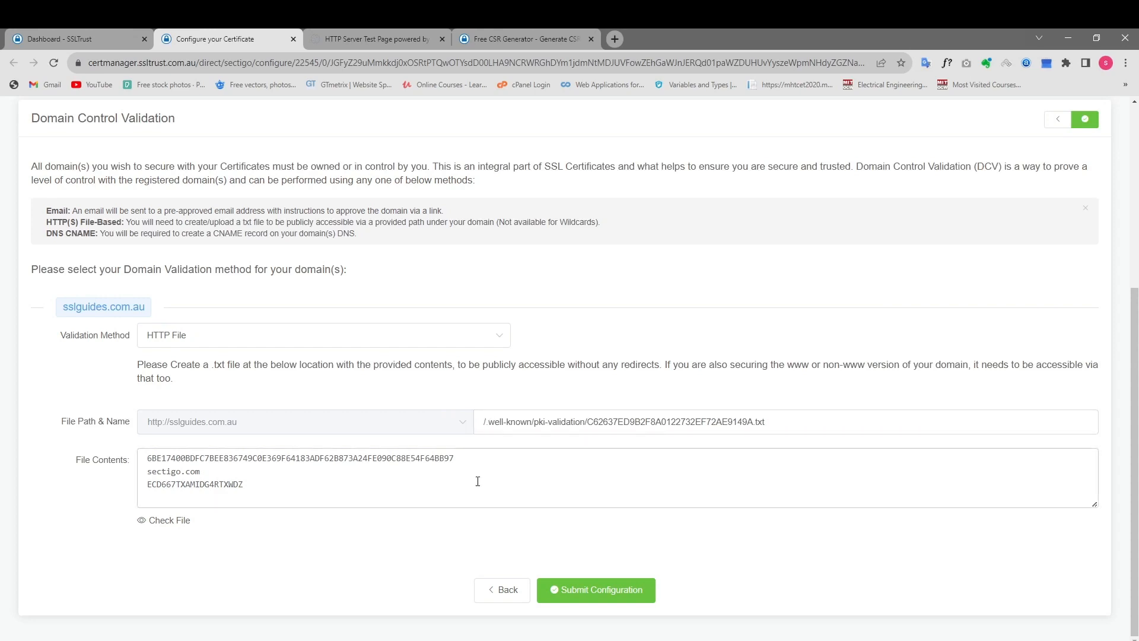
drag(256, 486, 151, 459)
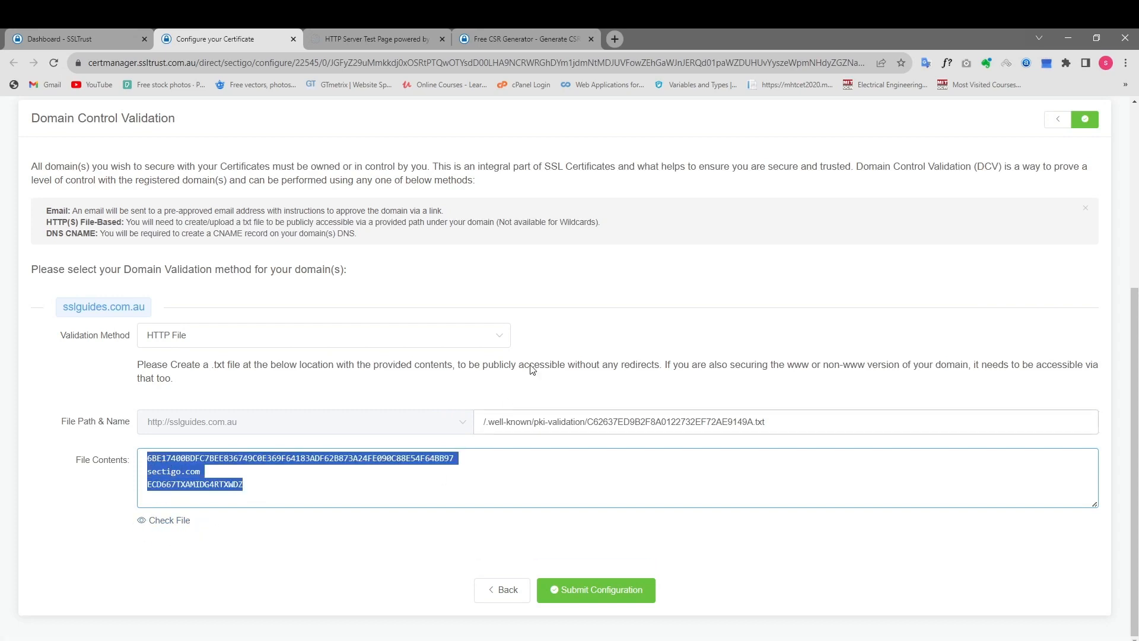
click(660, 312)
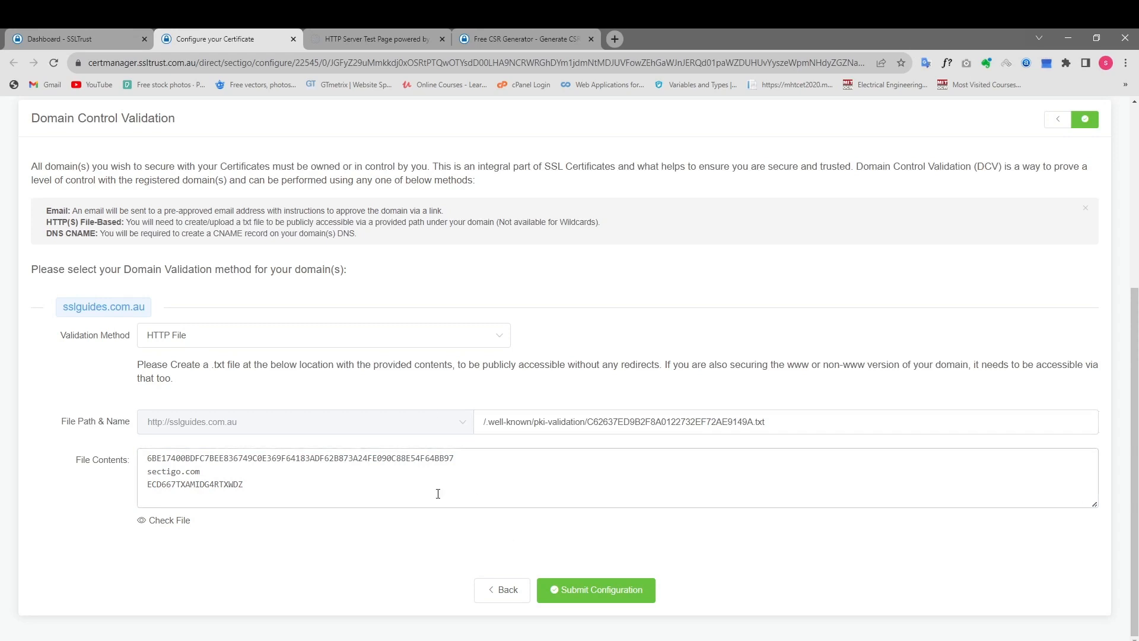
Set the validation method for sslguides.com.au to CNAME and review the DNS record details.
click(295, 334)
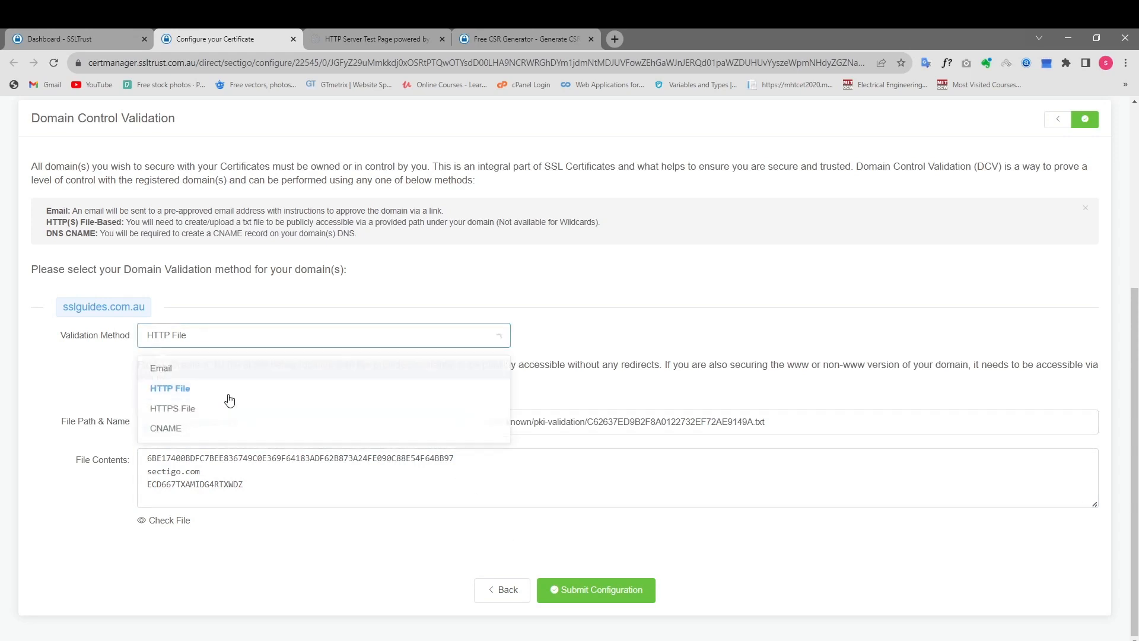
click(201, 430)
scroll(372, 392, up, 3)
scroll(415, 394, down, 3)
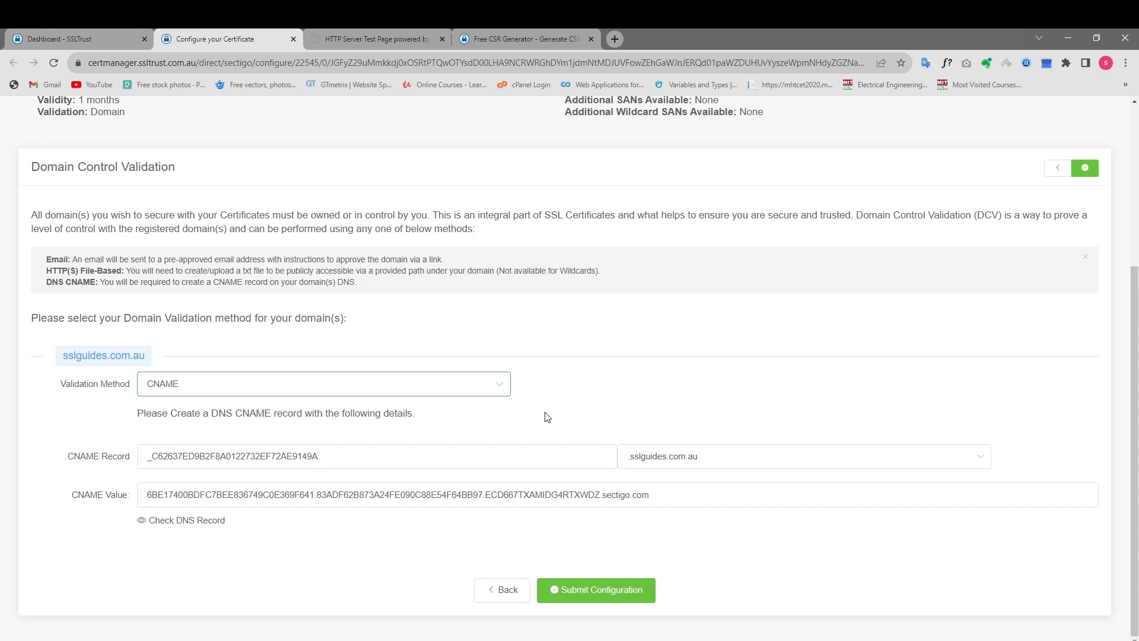
scroll(547, 417, up, 4)
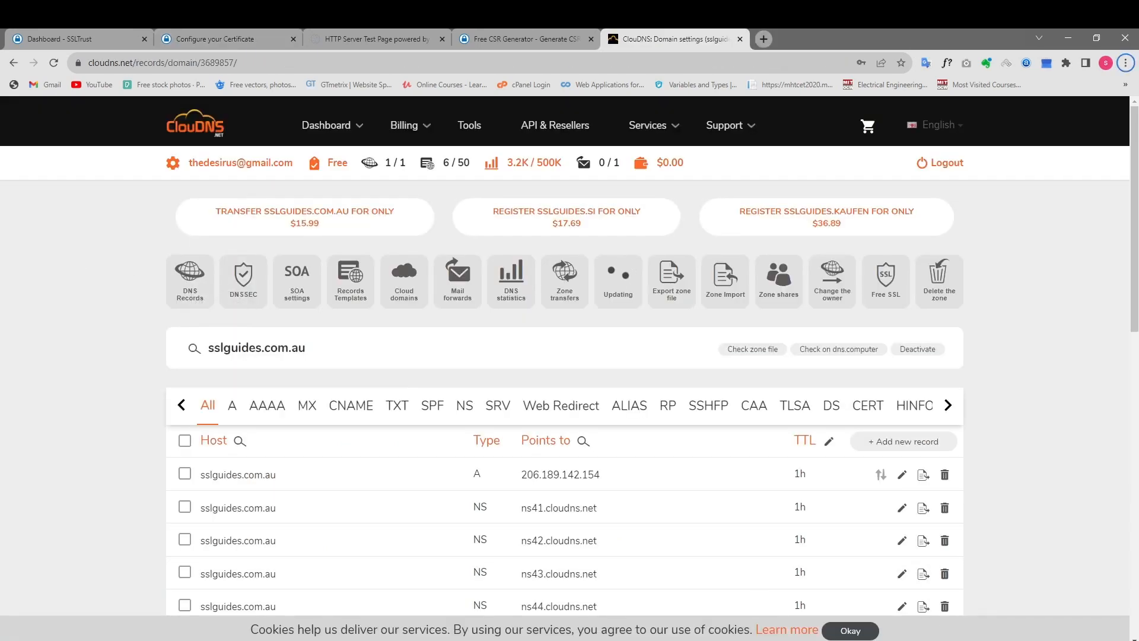
Switch to the ClouDNS zone of sslguides.com.au and start a new record of type CNAME.
key(alt+Tab)
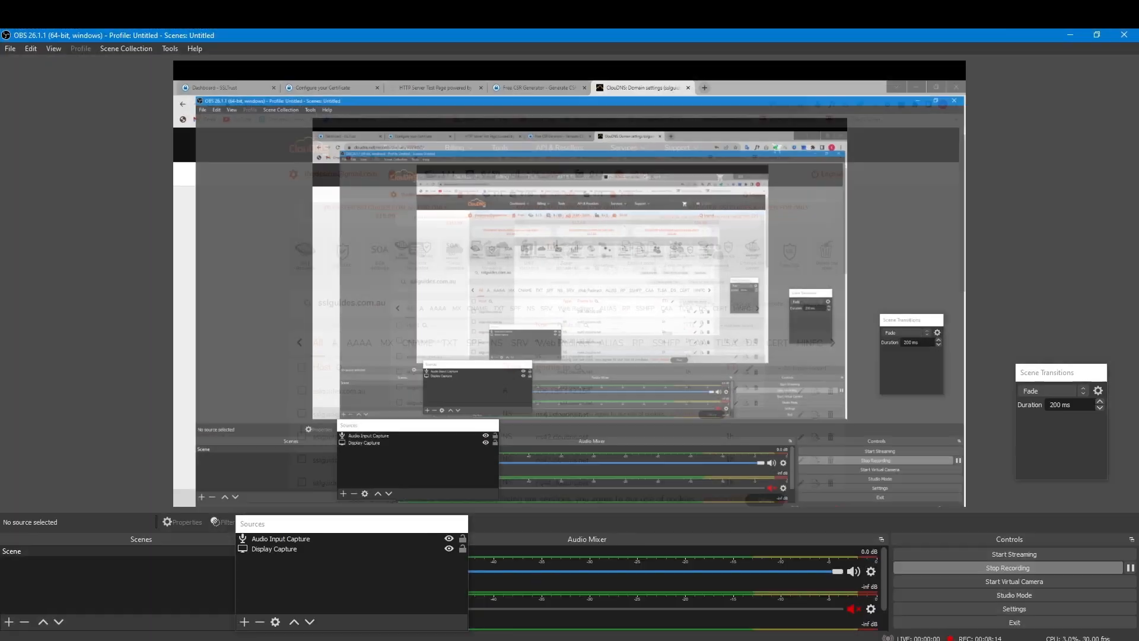
key(alt+Tab)
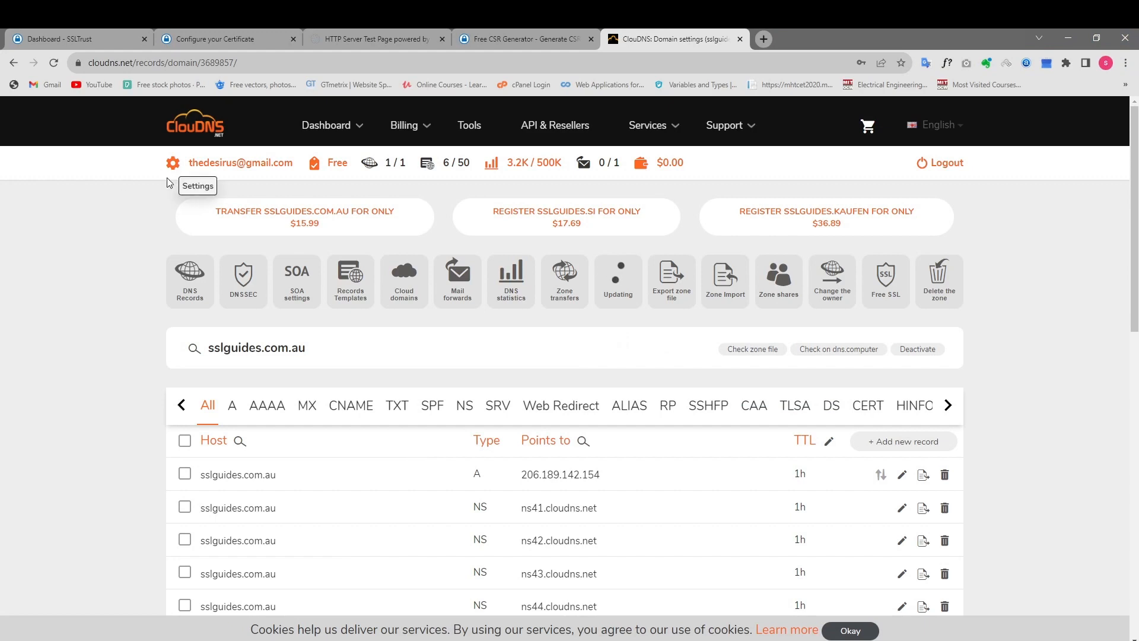
scroll(168, 182, down, 2)
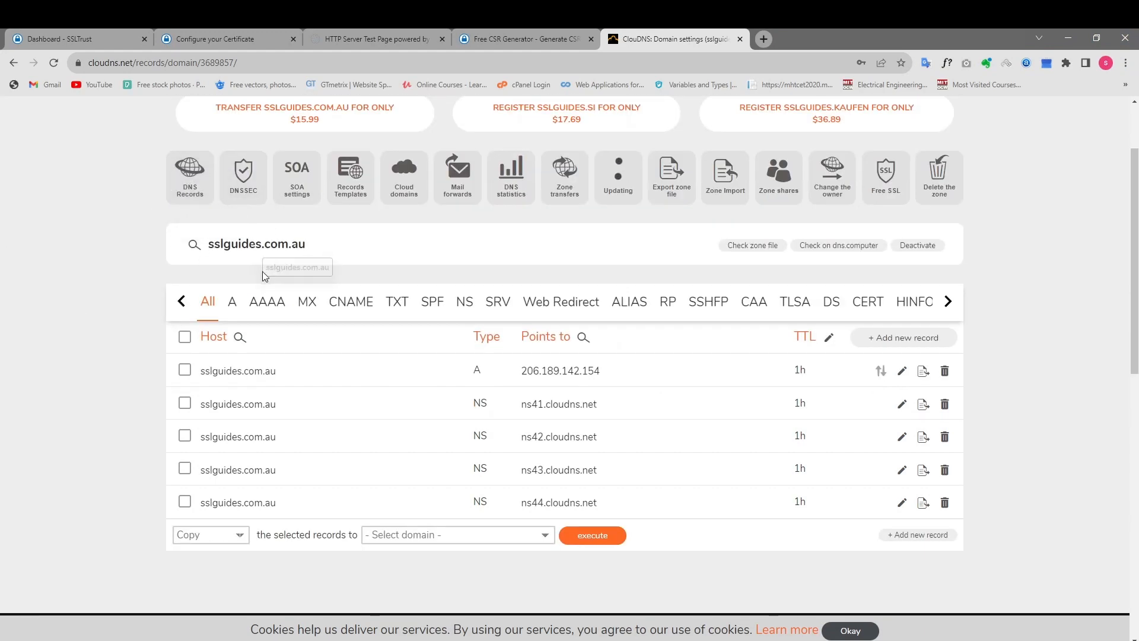
click(885, 337)
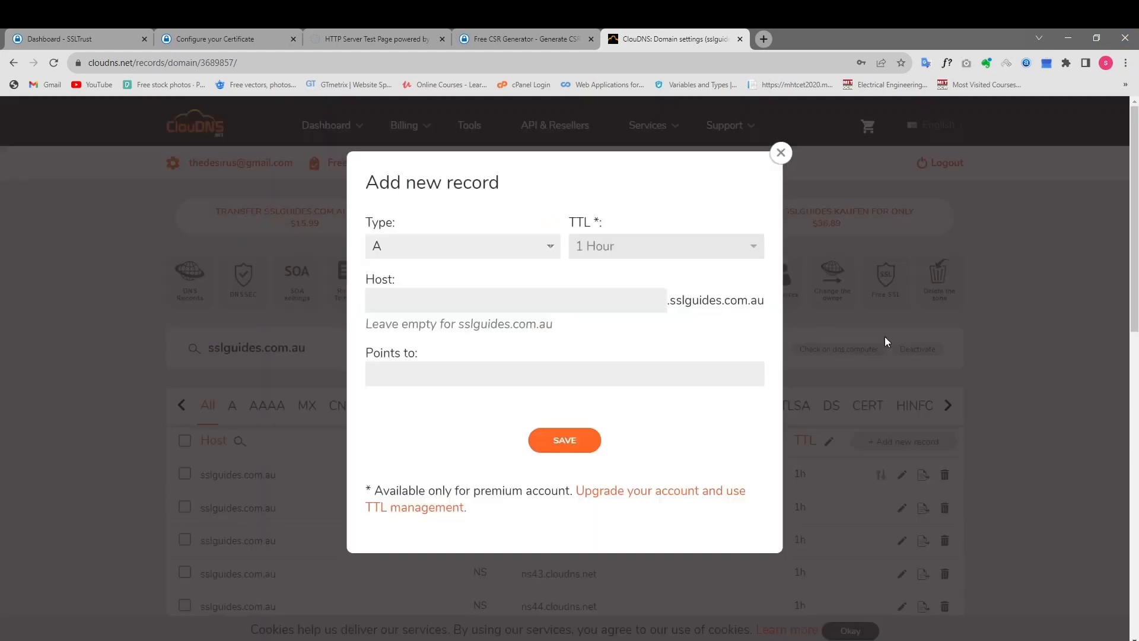
click(430, 254)
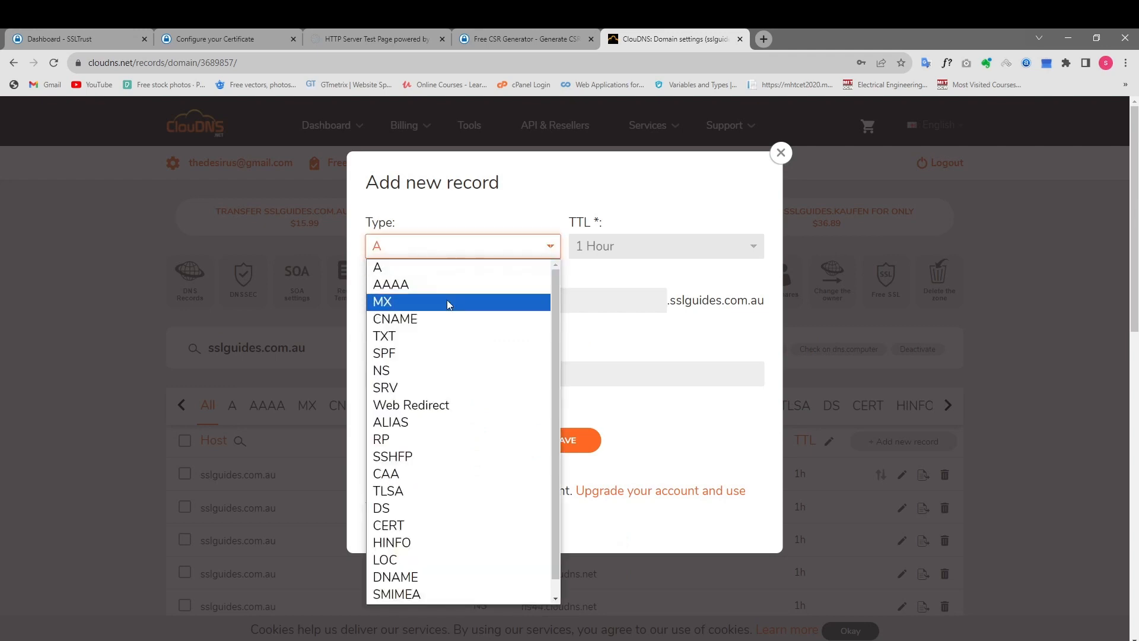
click(445, 317)
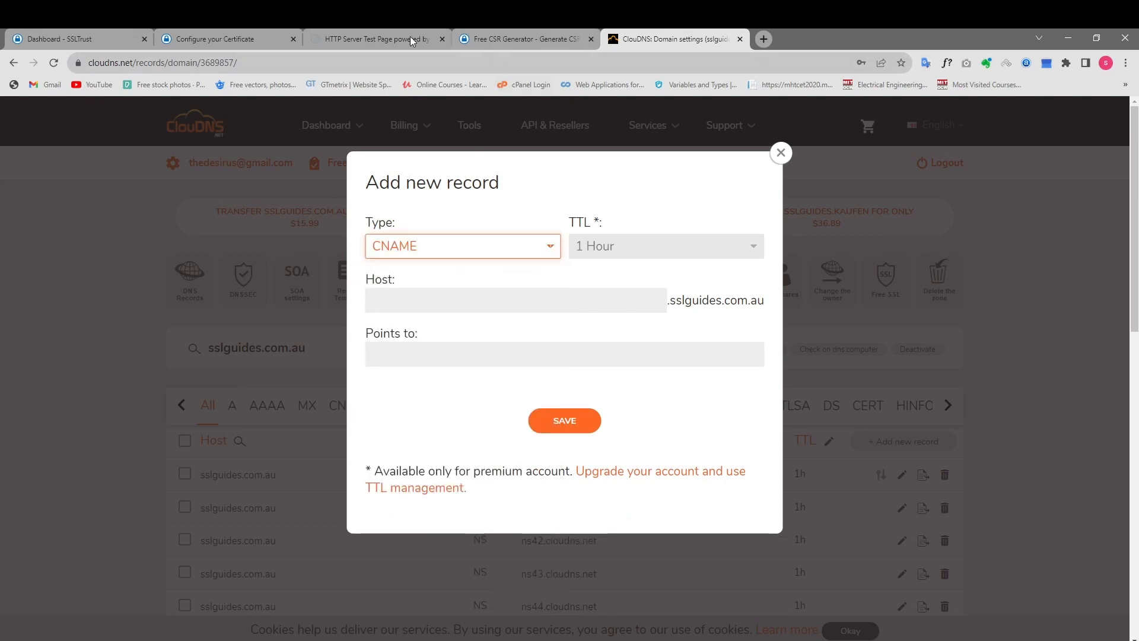
Copy the CNAME Record name from the certificate request into the Host field of the new ClouDNS record.
click(262, 37)
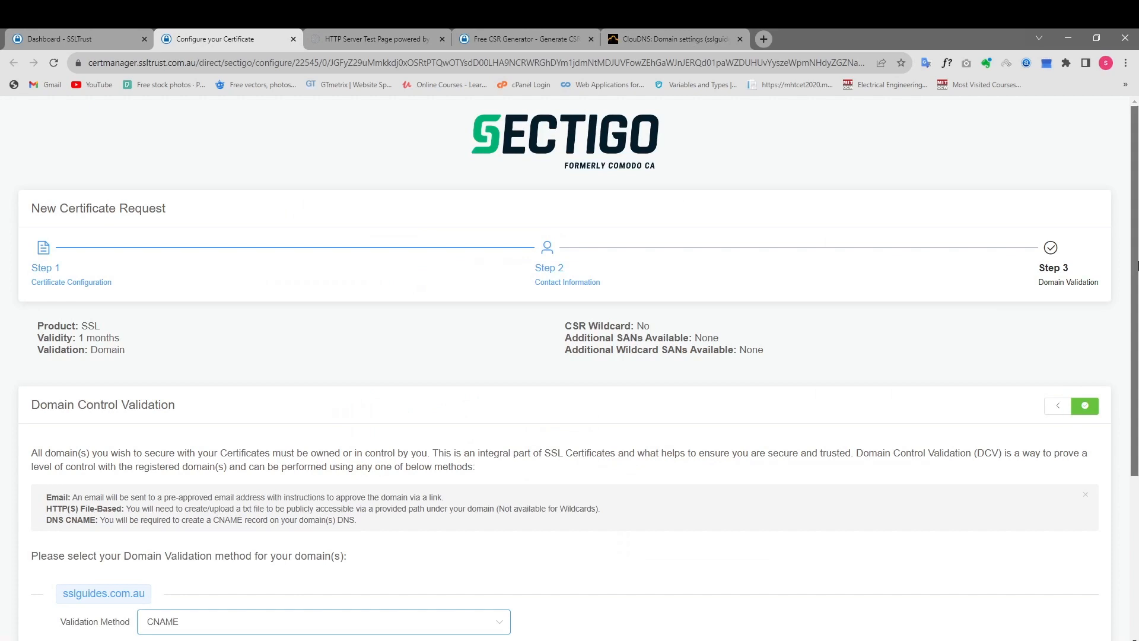
scroll(1103, 400, down, 4)
drag(439, 456, 141, 455)
key(ctrl+c)
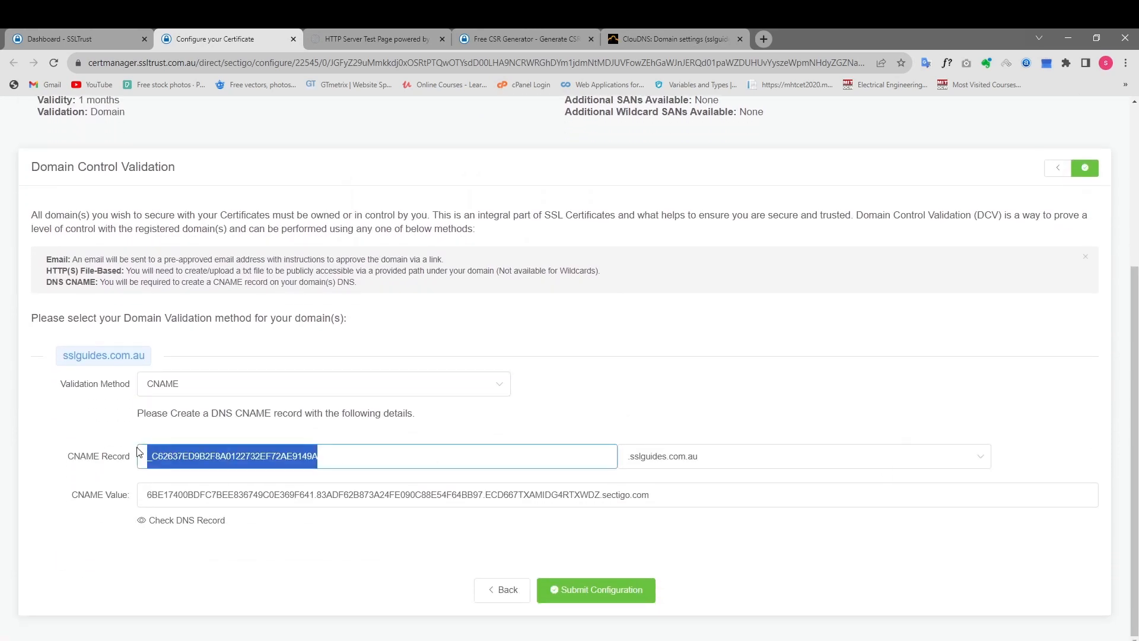
right_click(208, 461)
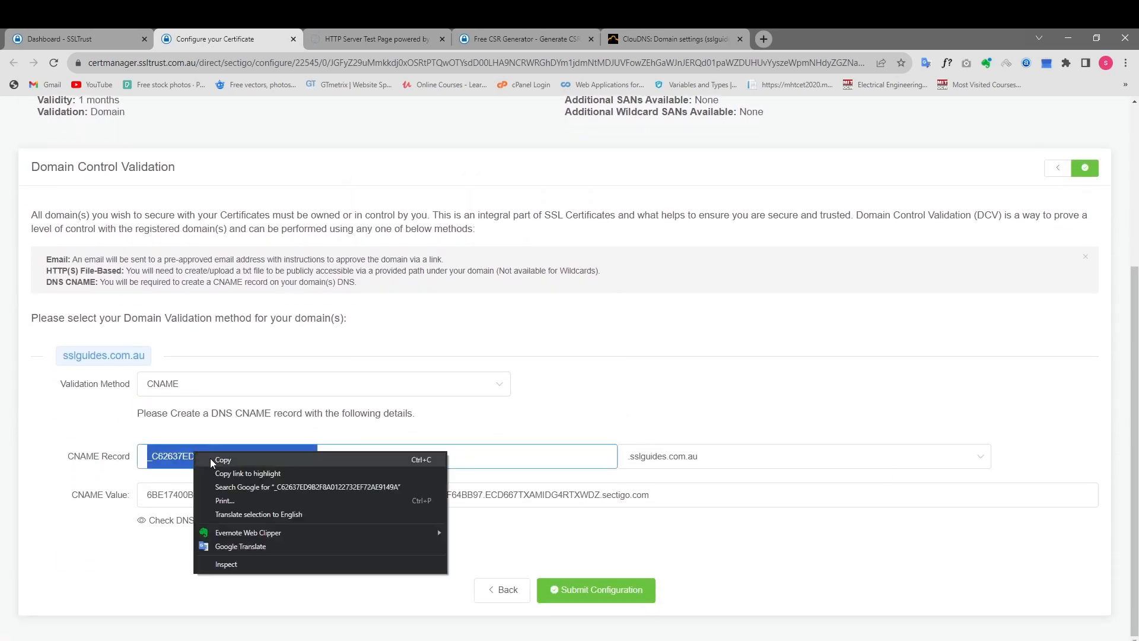
click(222, 461)
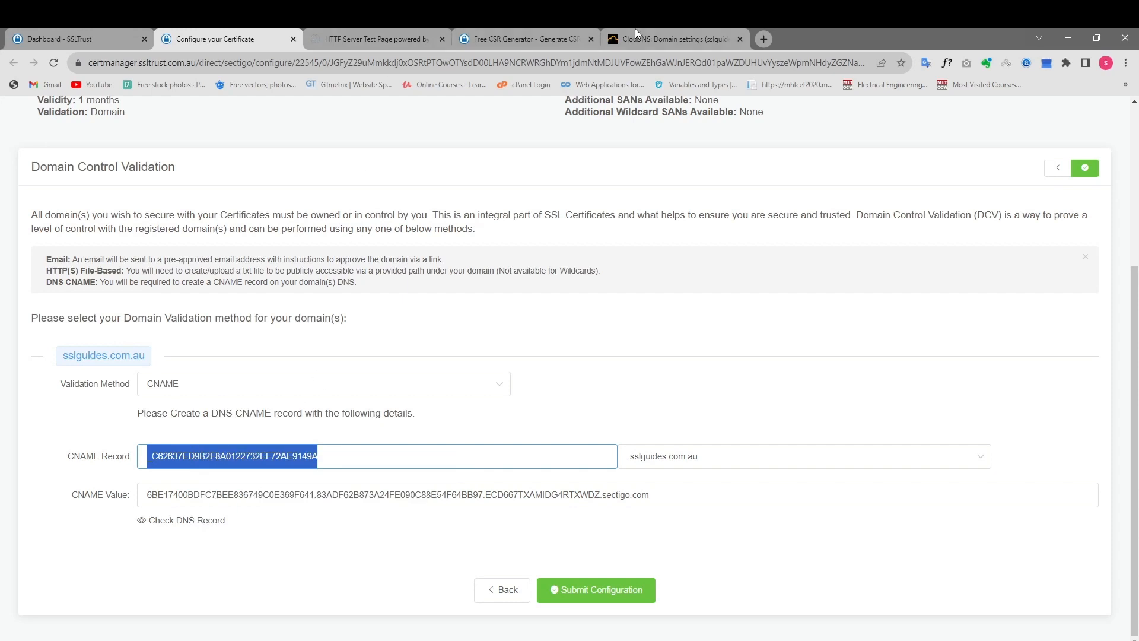
click(524, 40)
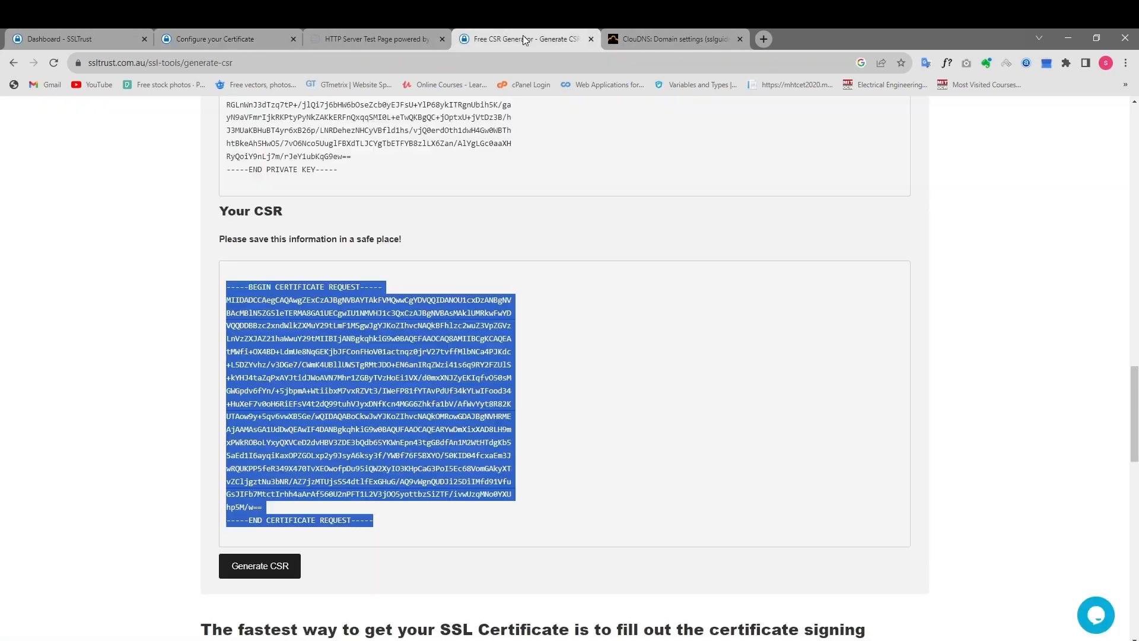
click(640, 39)
click(418, 300)
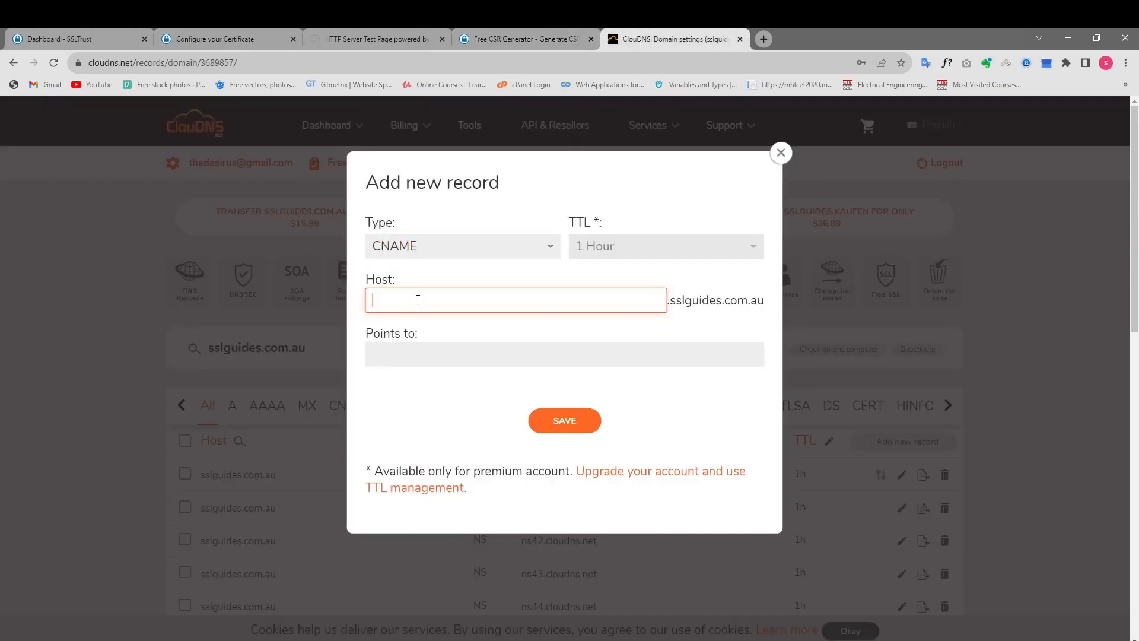
key(ctrl+v)
Copy the CNAME Value from the certificate request into the Points to field in ClouDNS and save the record.
click(254, 39)
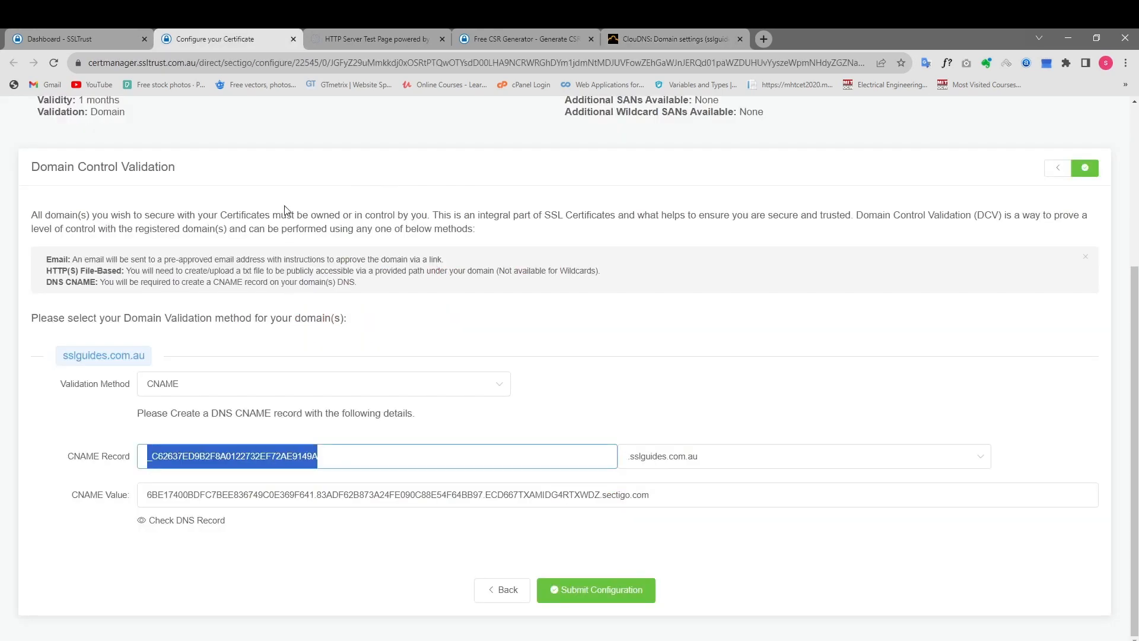
triple_click(570, 493)
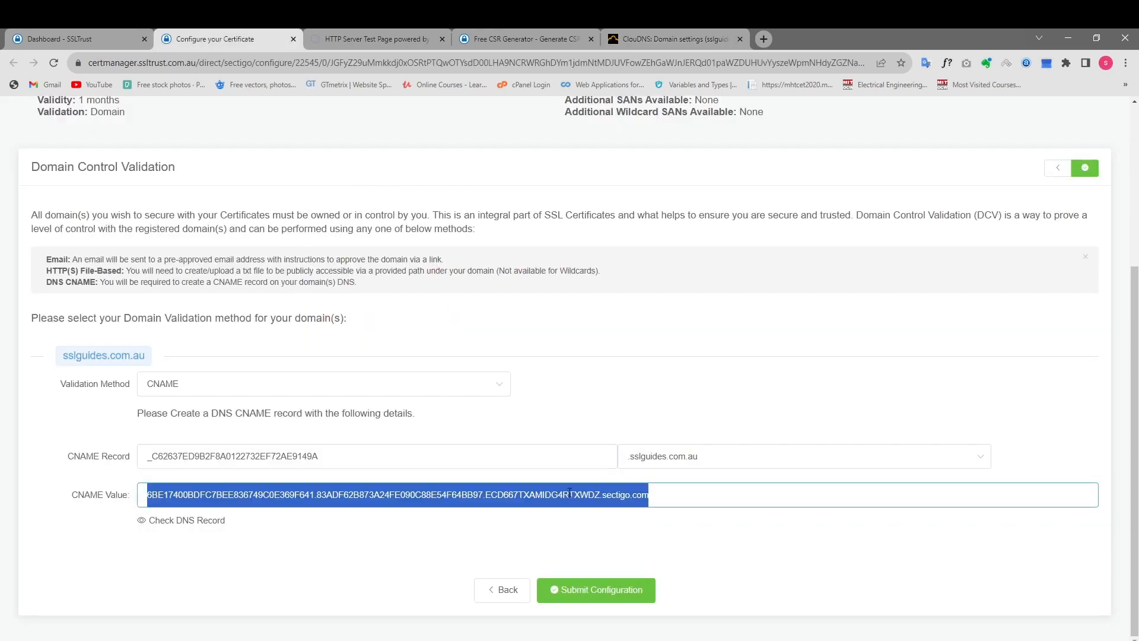
click(640, 39)
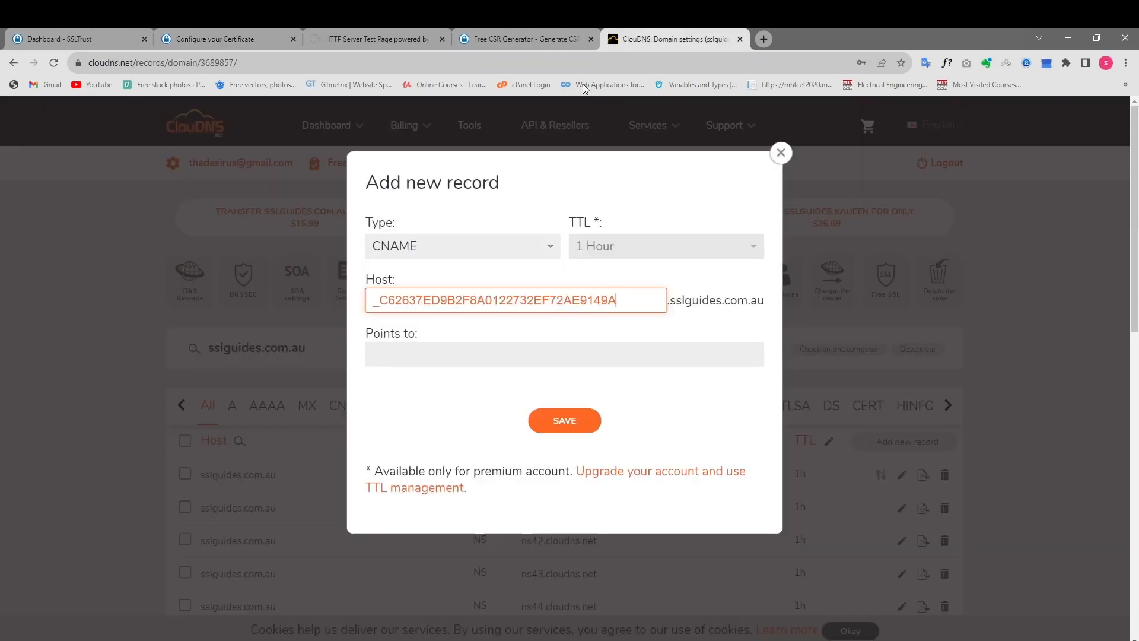
click(464, 356)
key(ctrl+v)
click(566, 423)
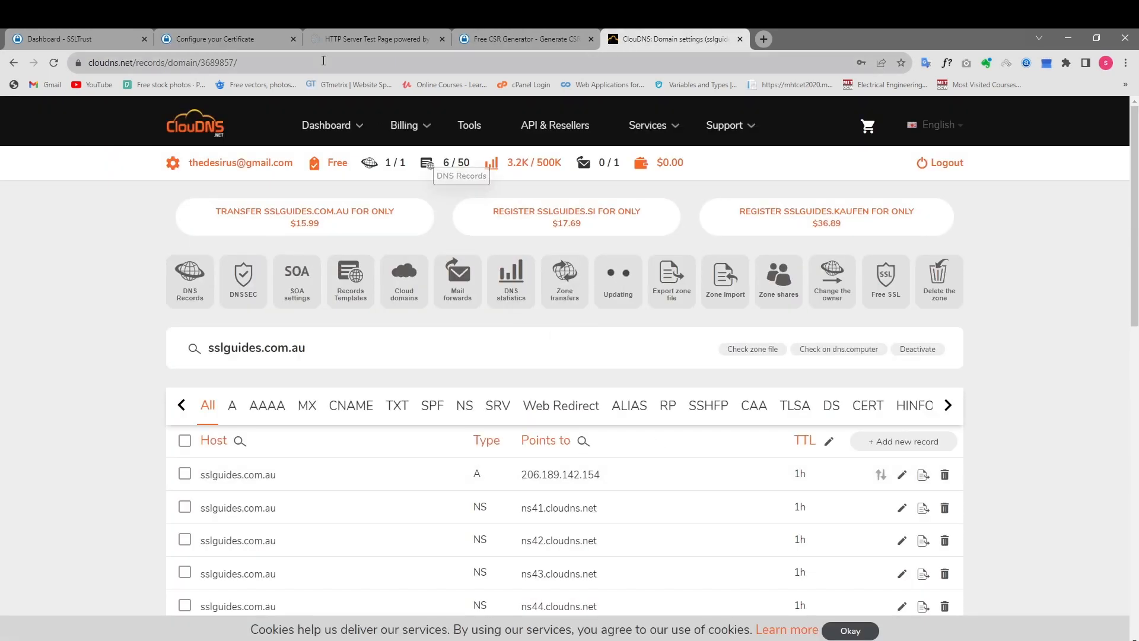
Check the new CNAME record from the certificate request in DNS Checker and review its propagation across the DNS servers.
click(215, 39)
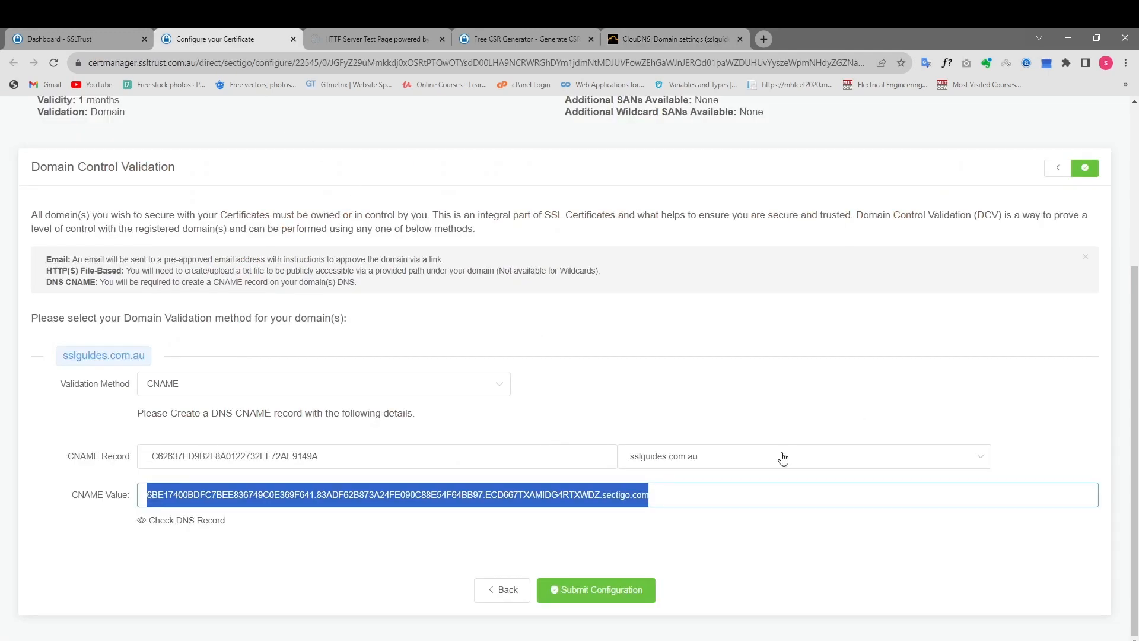
click(869, 595)
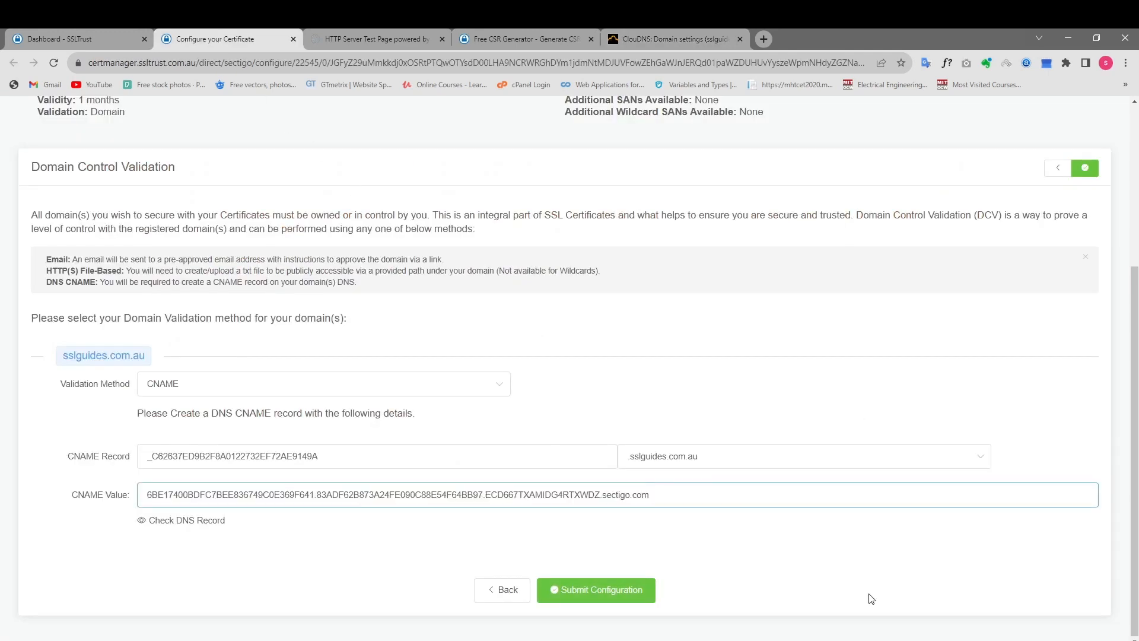
click(202, 520)
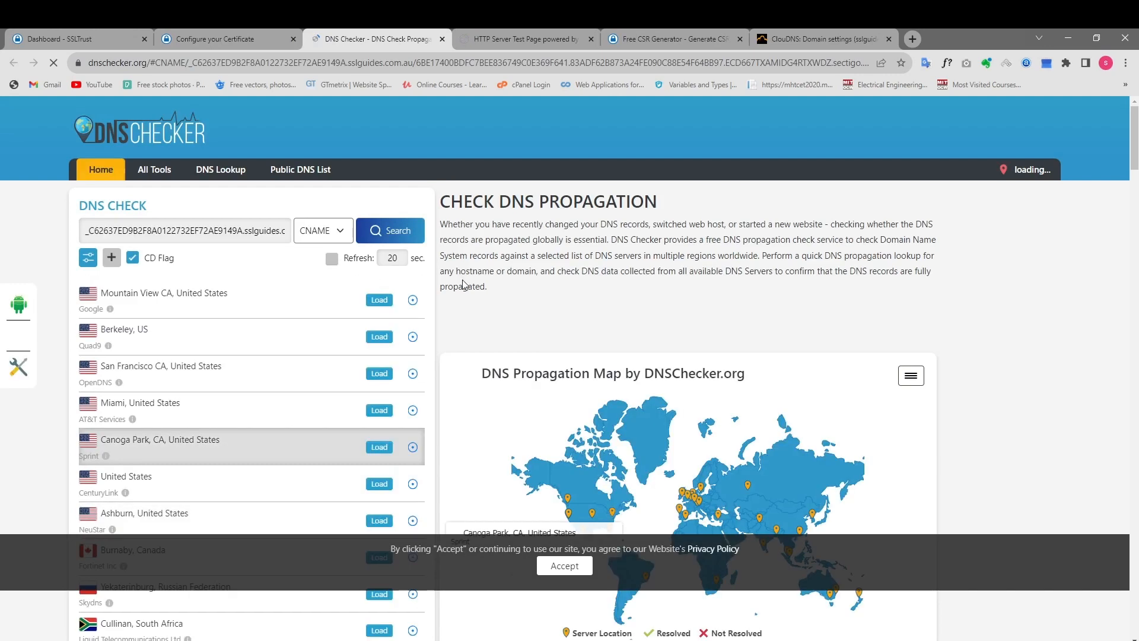
click(395, 232)
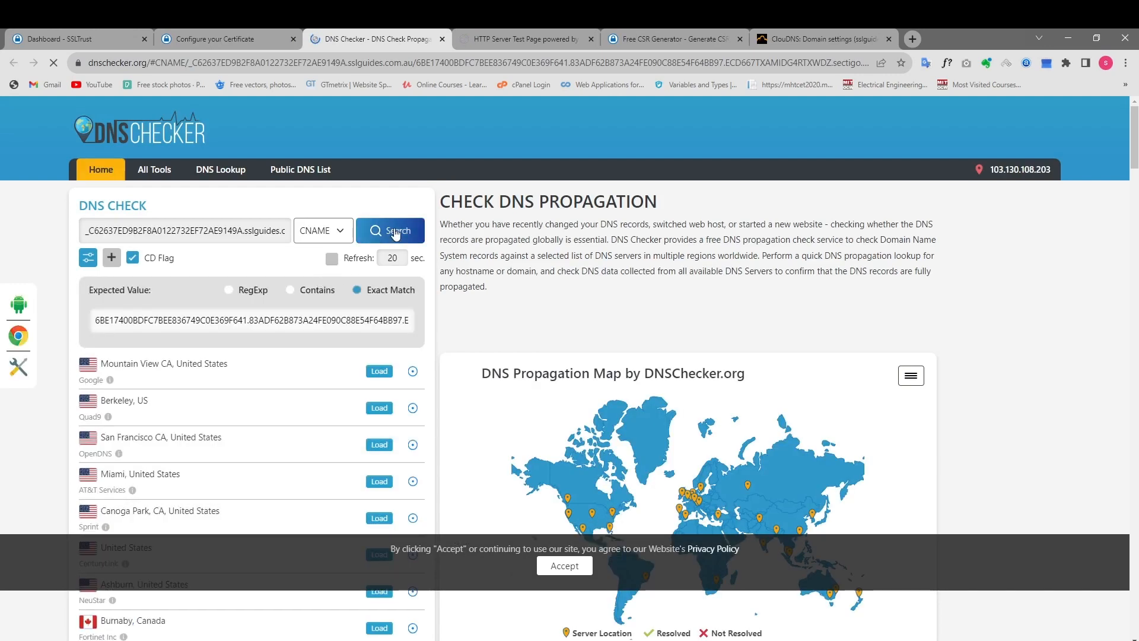
scroll(442, 288, down, 2)
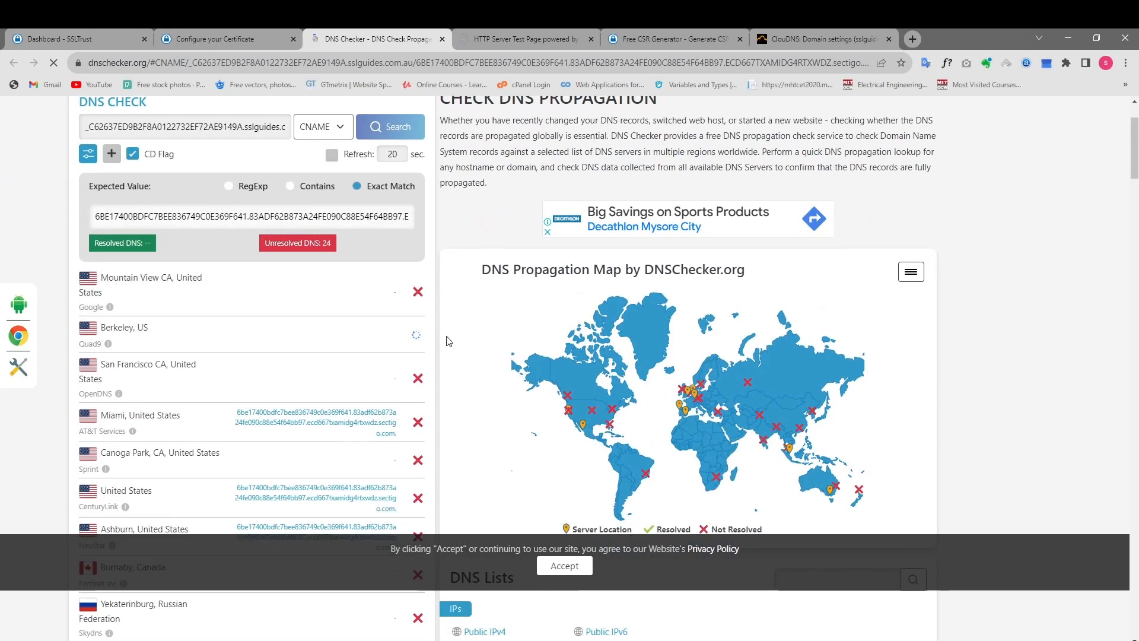
scroll(415, 249, down, 2)
scroll(424, 273, down, 3)
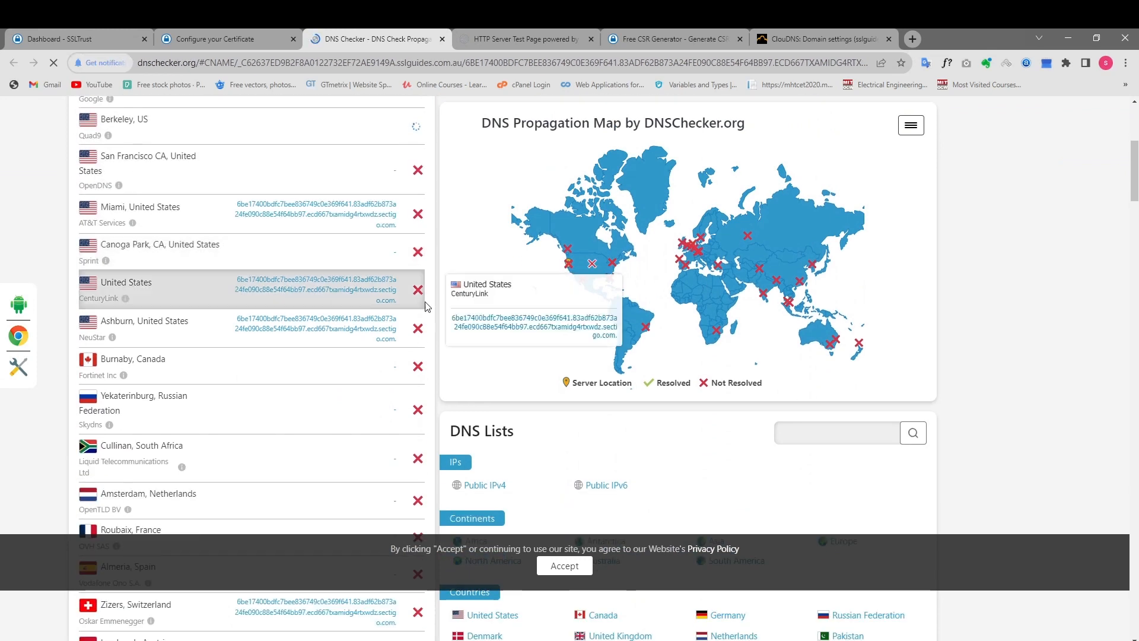
Review the CNAME propagation results in DNS Checker, dismissing the notification request and accepting the site's privacy notice.
scroll(434, 453, up, 6)
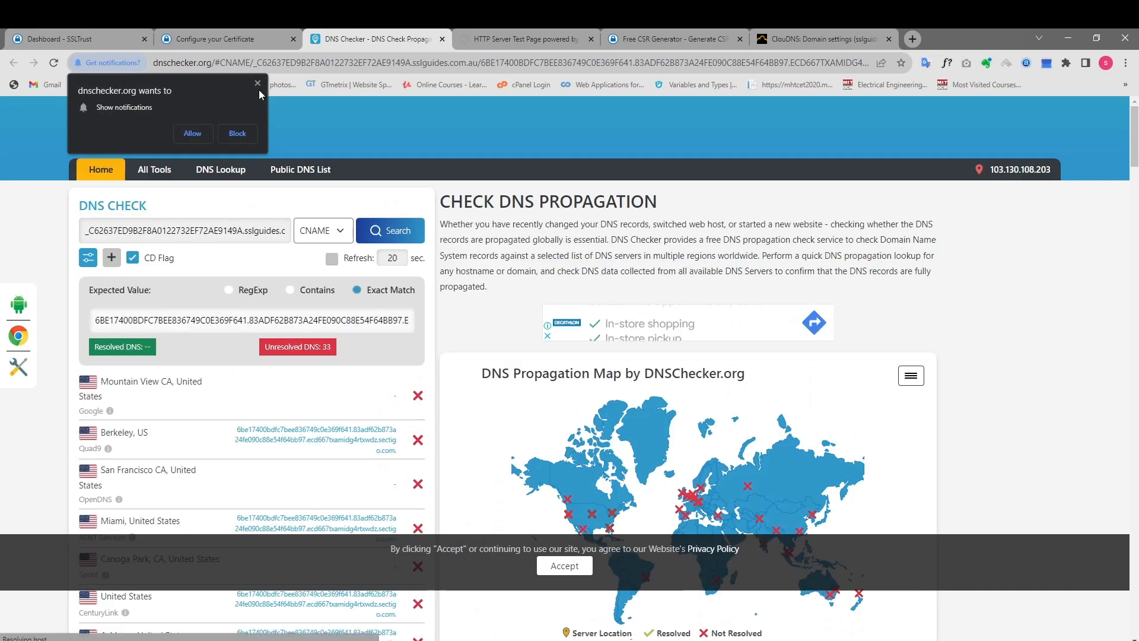
scroll(967, 273, down, 2)
scroll(976, 290, up, 2)
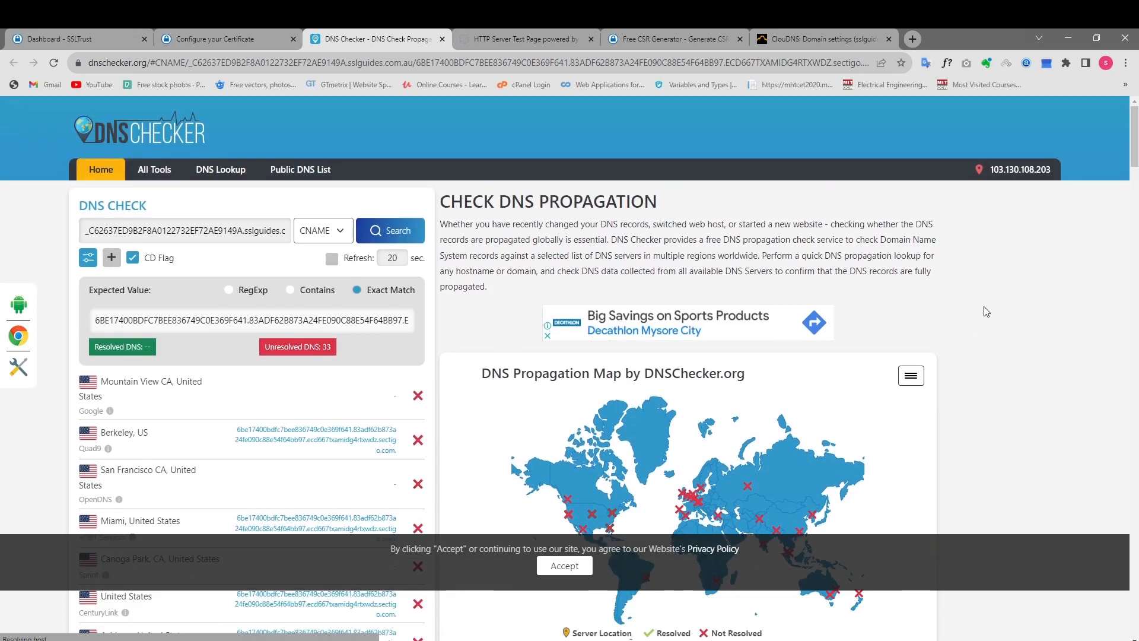
click(574, 565)
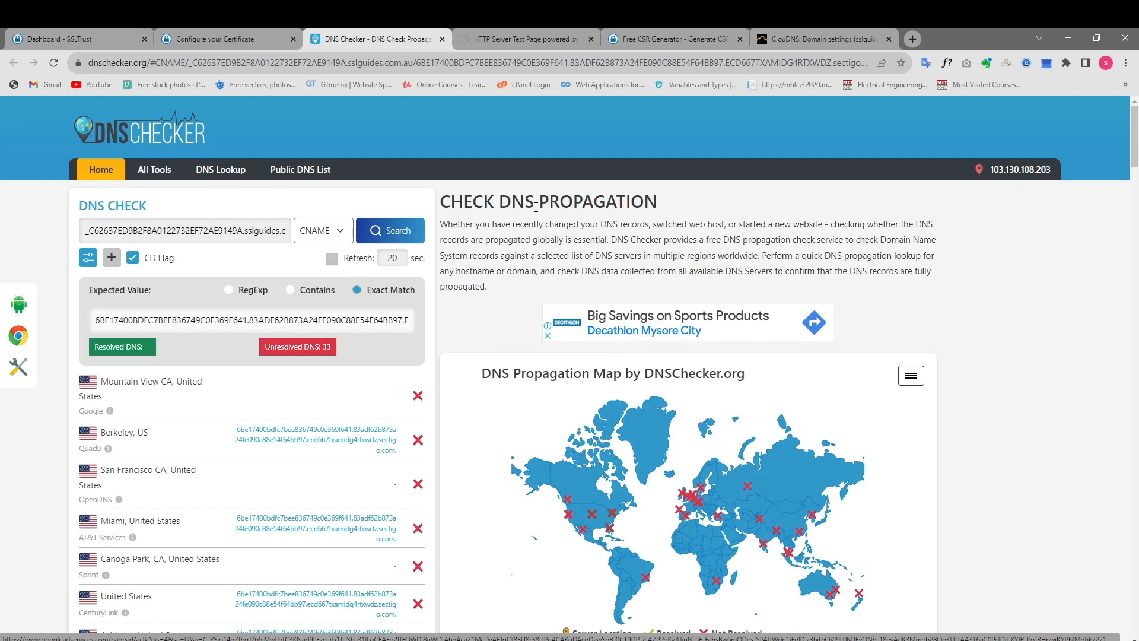
Return to the SSLTrust certificate configuration, submit it with CNAME validation for sslguides.com.au, and highlight the resulting Sectigo order number.
click(218, 39)
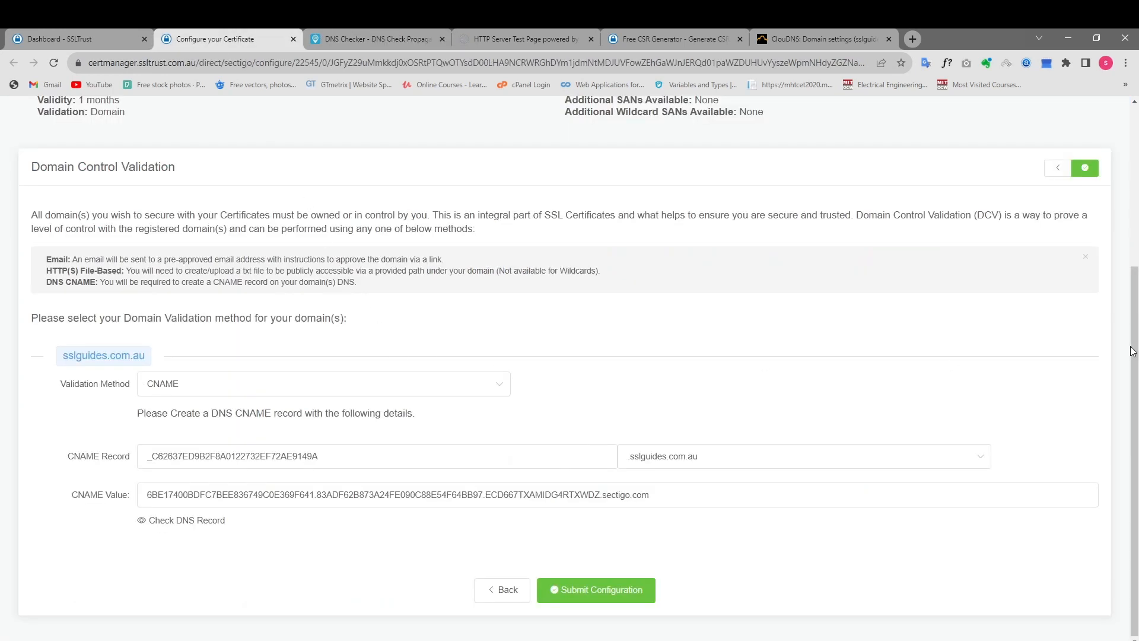
click(608, 580)
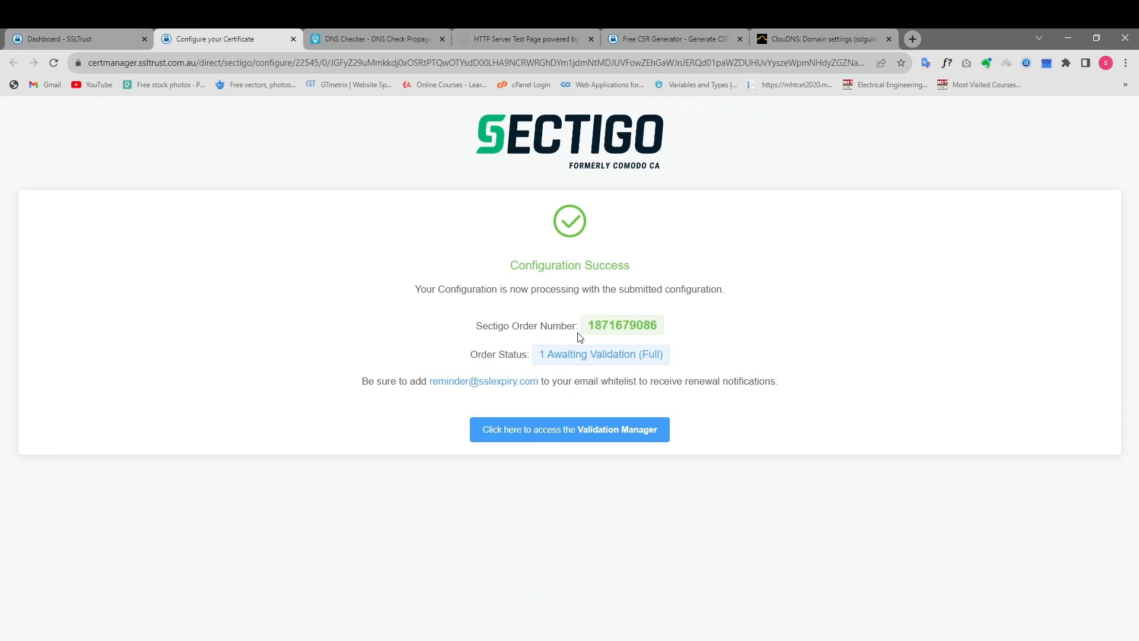
drag(589, 325, 662, 342)
click(658, 308)
Open the Validation Manager, close the finished configuration page, and expand the Domain Control Validation details of the Sectigo order.
click(587, 430)
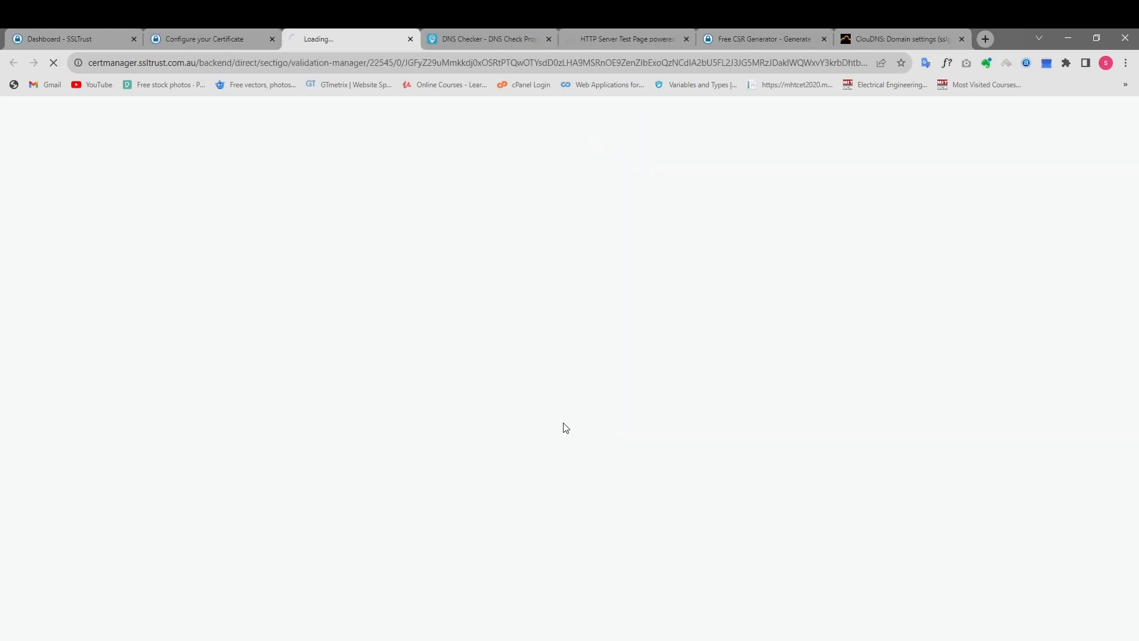
click(272, 39)
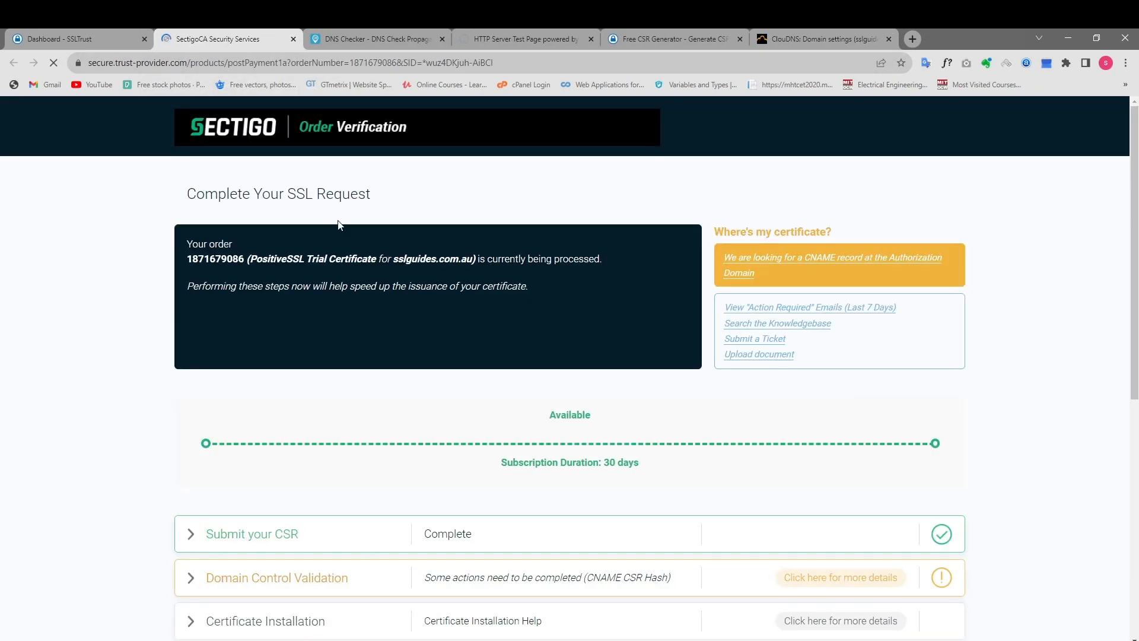
scroll(338, 226, down, 4)
click(197, 372)
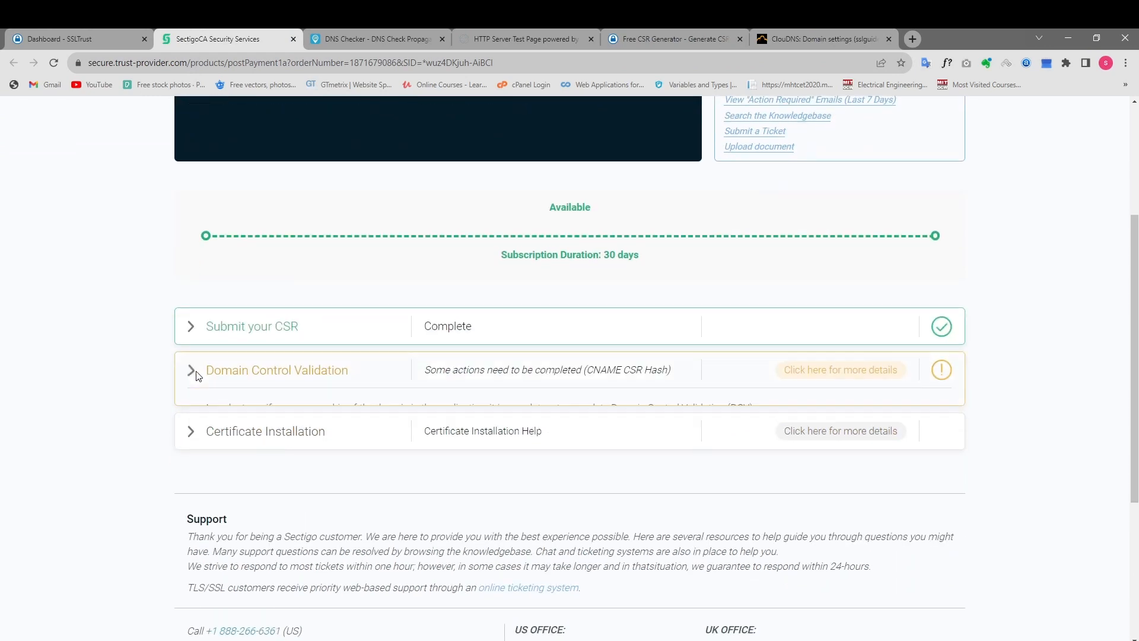
scroll(620, 224, down, 2)
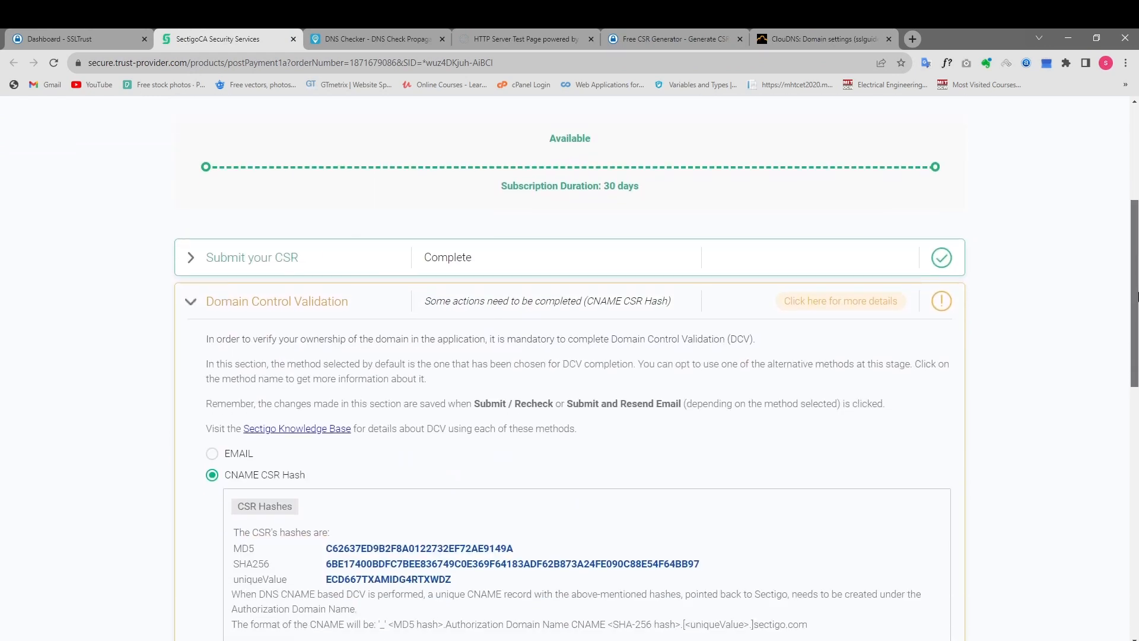
Look at the DNS Checker results again and resubmit the CNAME CSR Hash validation in Sectigo for a recheck.
click(389, 32)
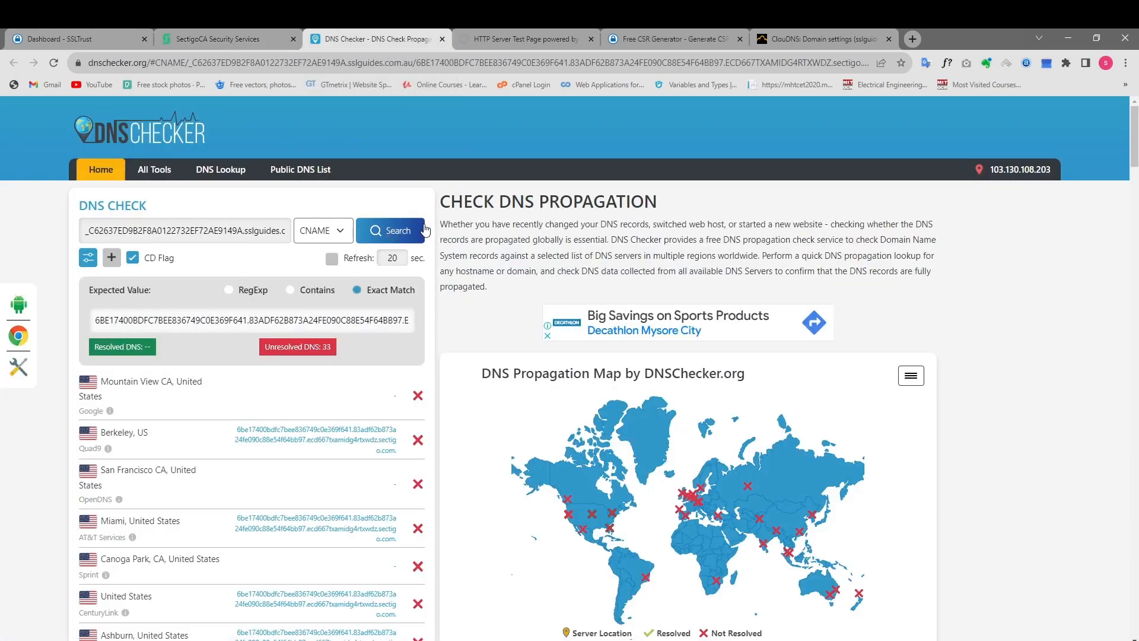
click(369, 222)
click(241, 37)
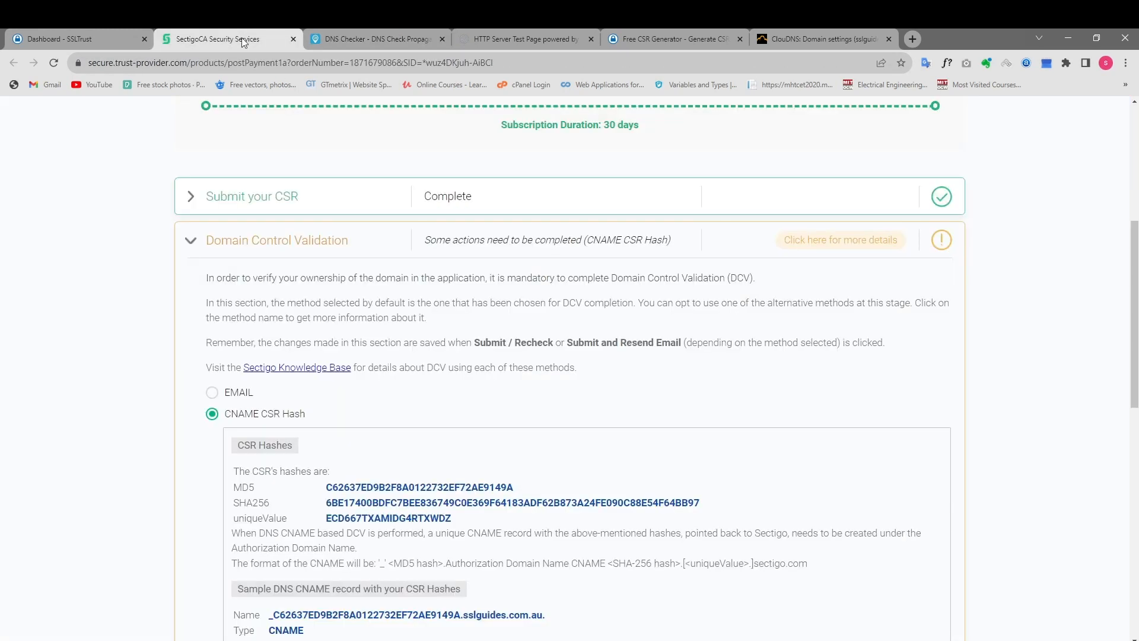
scroll(367, 255, down, 2)
scroll(399, 289, down, 2)
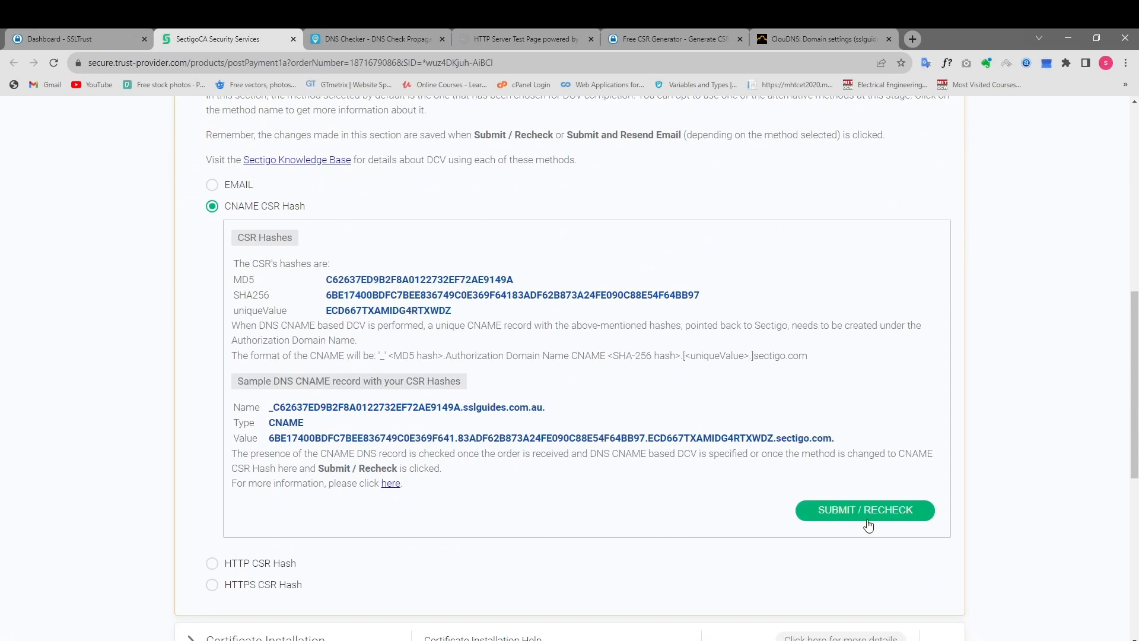
click(867, 516)
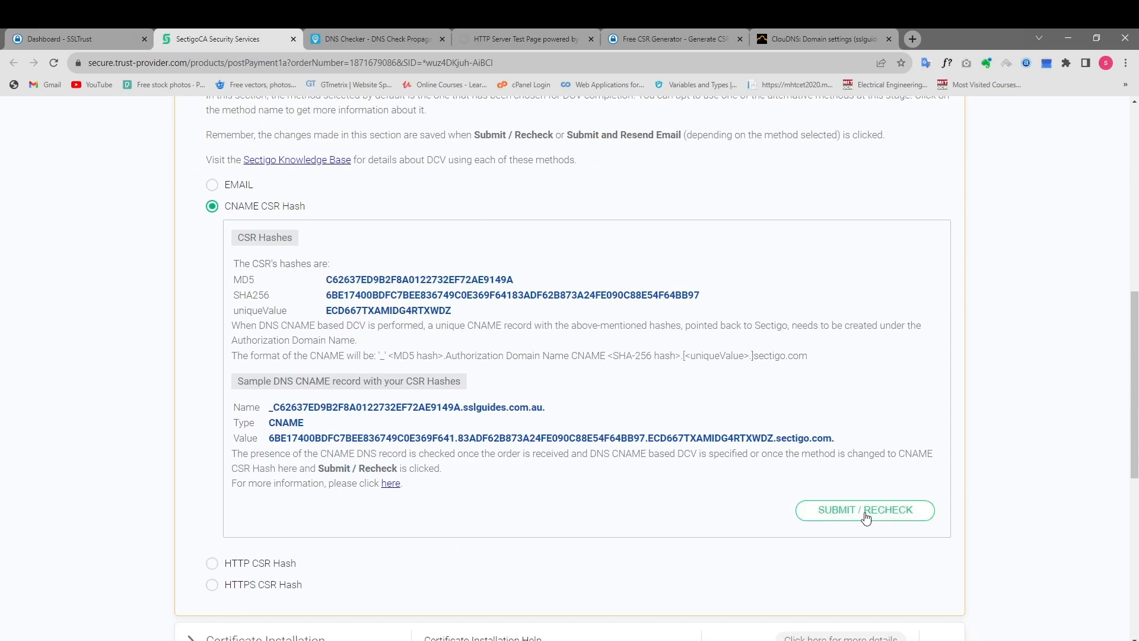
click(866, 516)
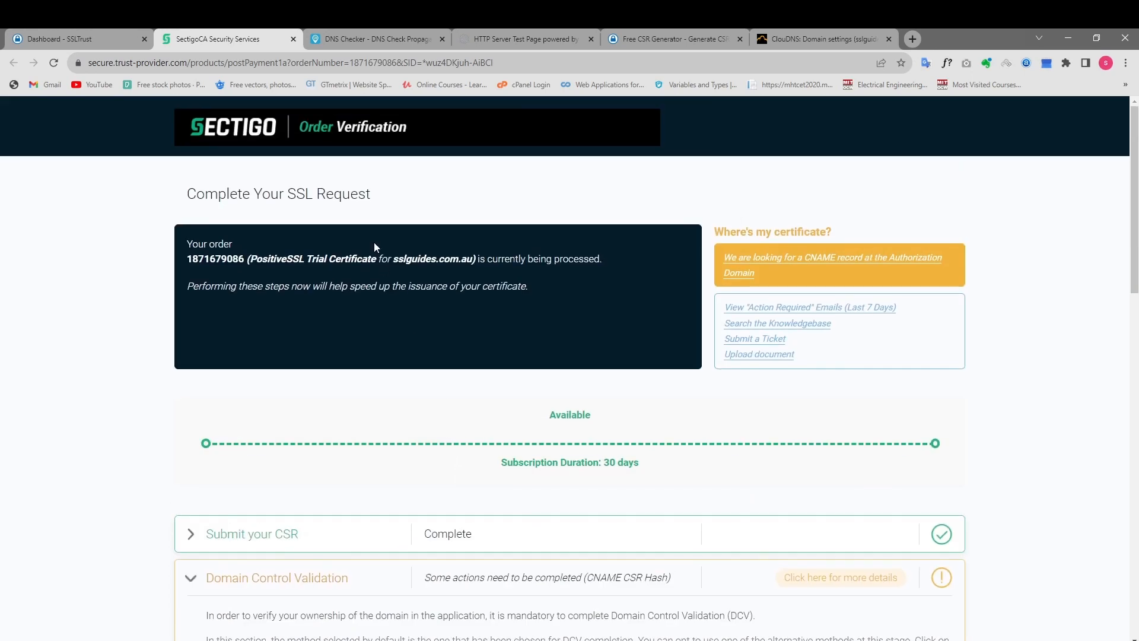
Close the Sectigo verification page, reopen the first listed SSL product from the SSLTrust dashboard, and access its Validation Manager.
click(293, 39)
click(118, 39)
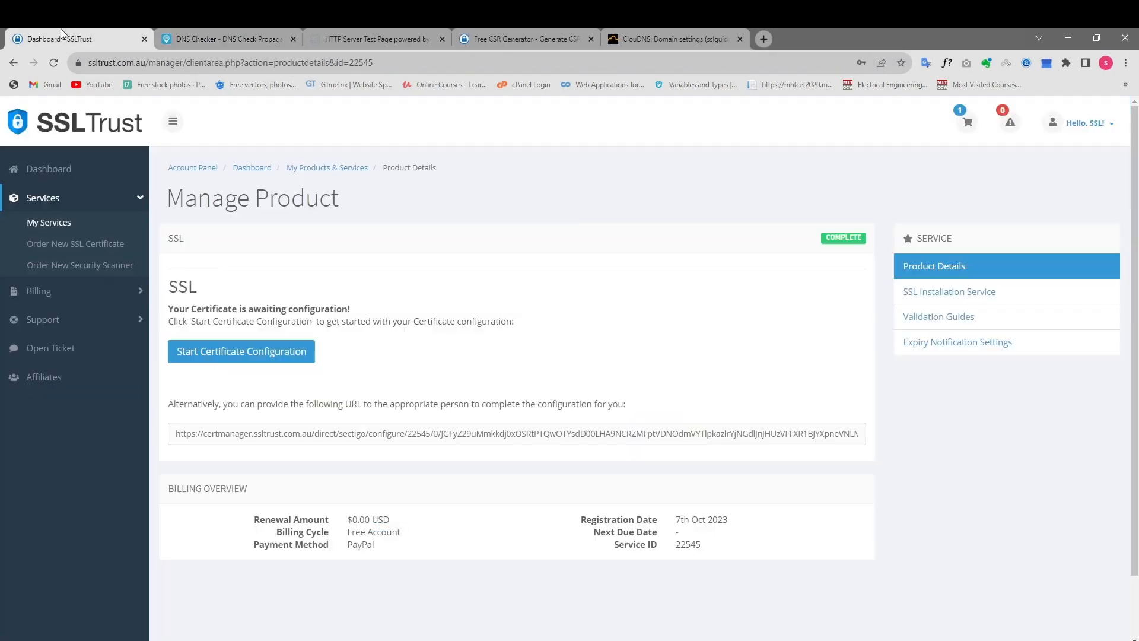
click(70, 173)
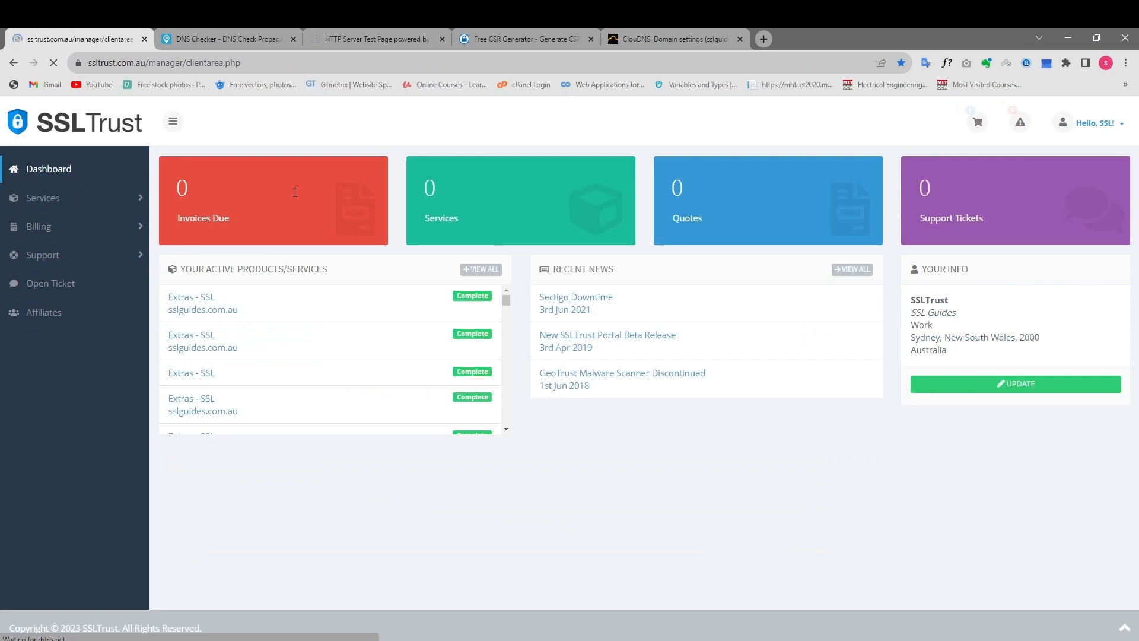
click(359, 302)
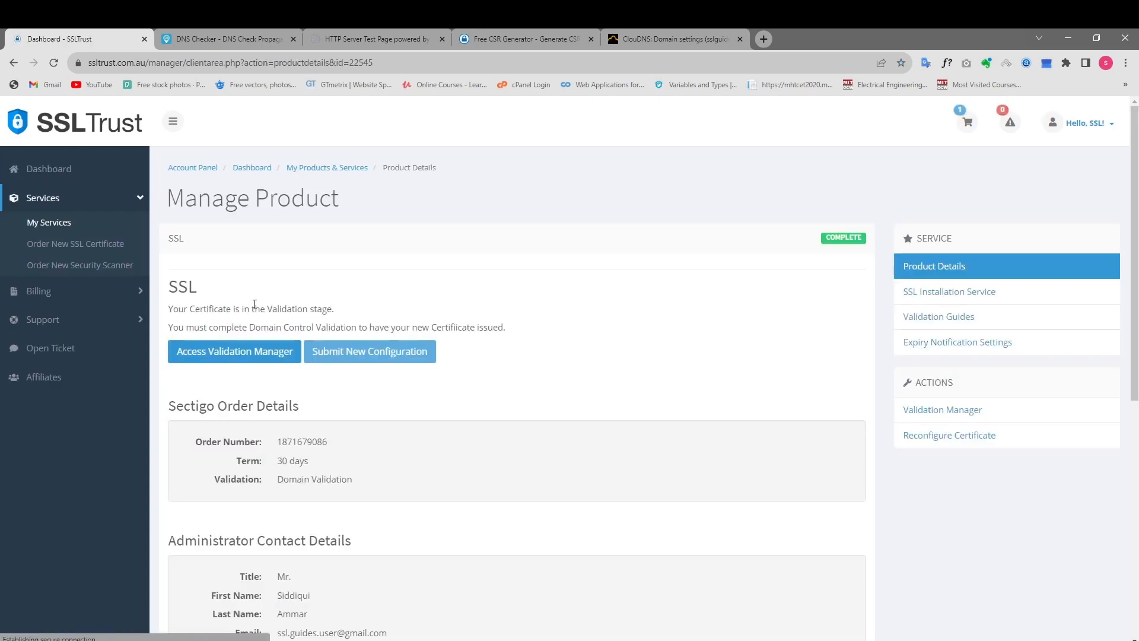
click(244, 351)
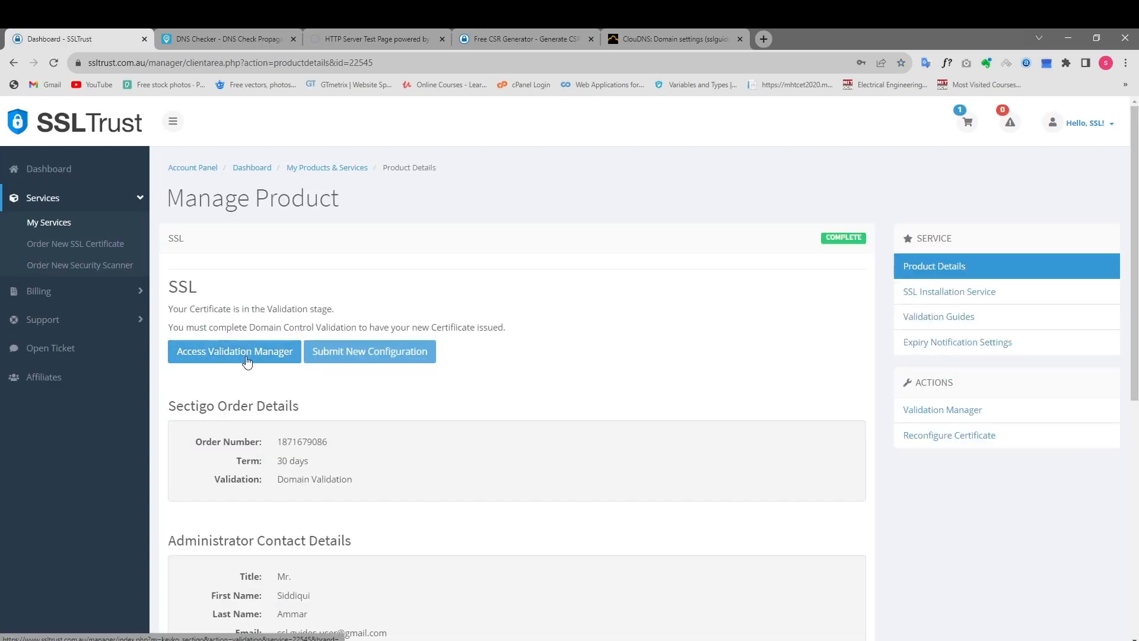
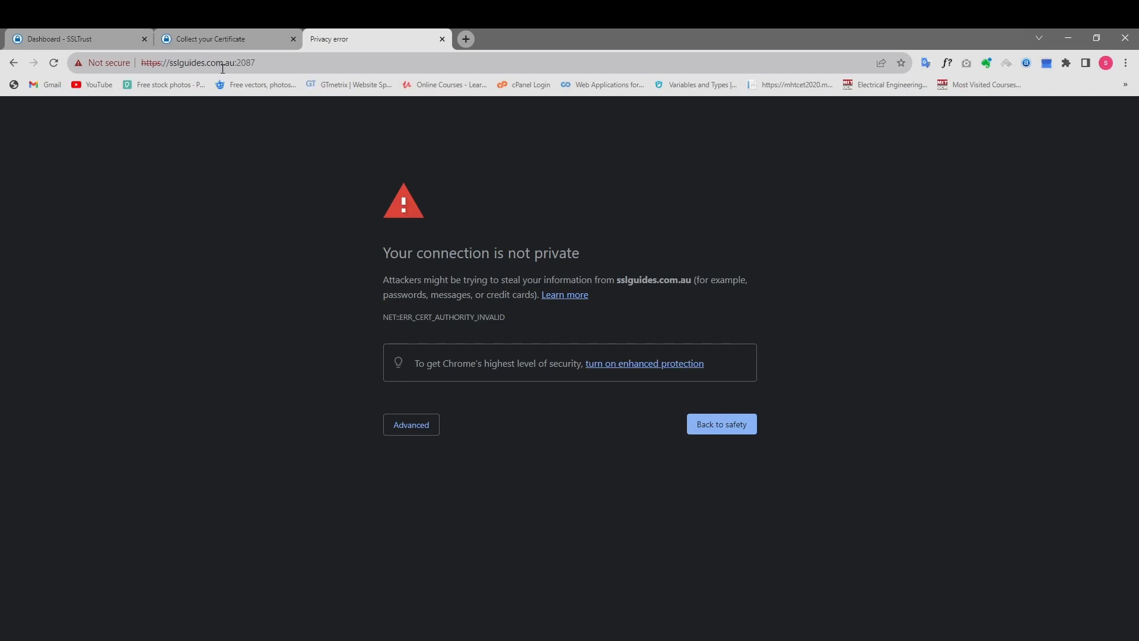
Bypass the privacy warning for sslguides.com.au:2087 and enter root as the admin username in the Control WebPanel login.
click(431, 431)
click(433, 522)
click(543, 266)
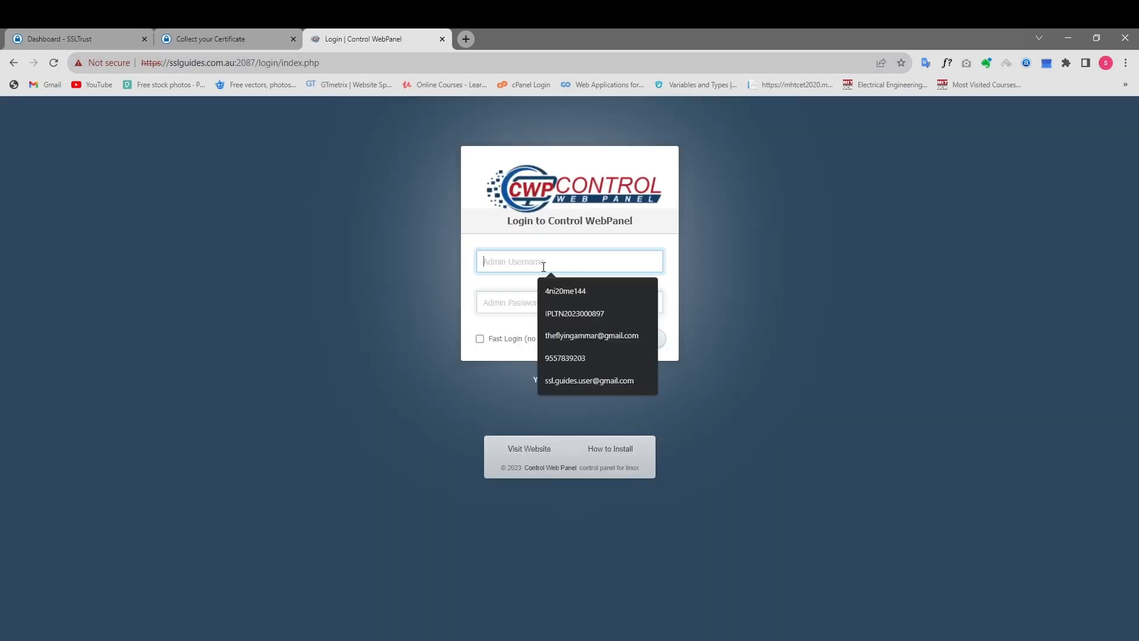
text(ROT)
key(BackSpace)
key(BackSpace)
key(Tab)
click(543, 266)
text(root)
key(Tab)
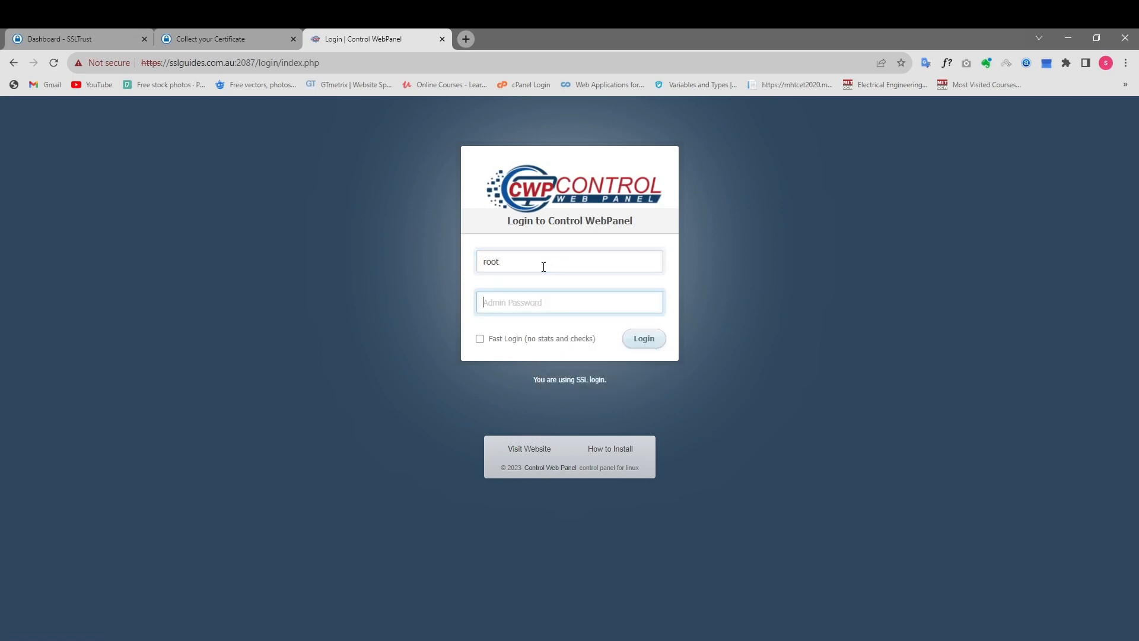
Enter the admin password and log in to Control WebPanel.
text(•)
key(BackSpace)
text(•)
key(BackSpace)
text(••••••••••)
key(Return)
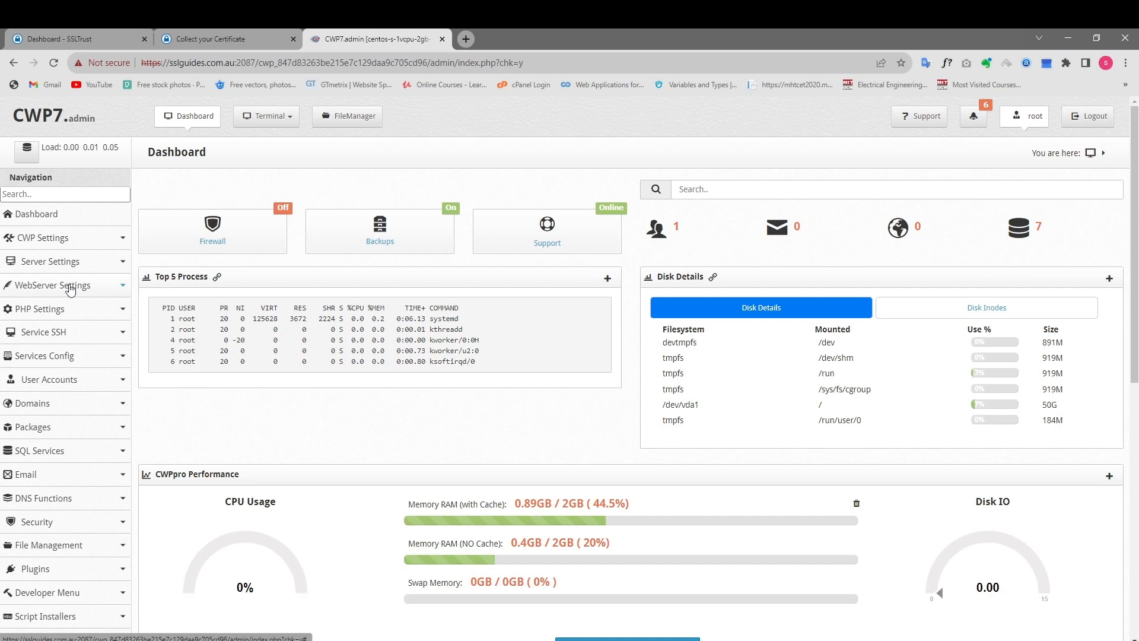
Open the manual installation form of the SSL Certificates module under WebServer Settings.
click(122, 289)
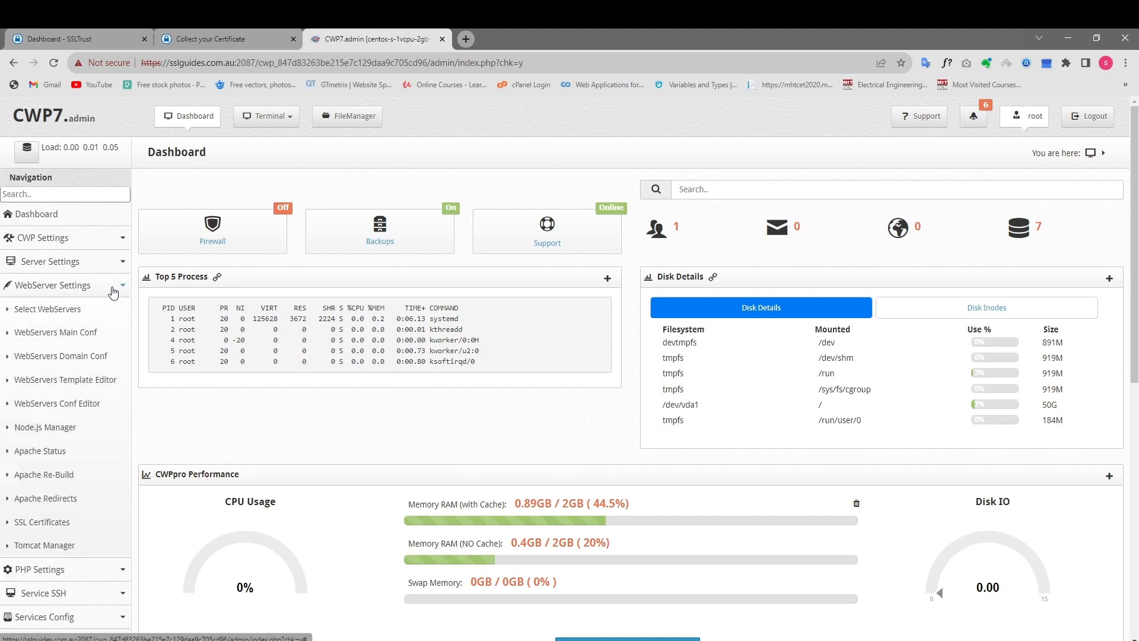
scroll(27, 328, down, 3)
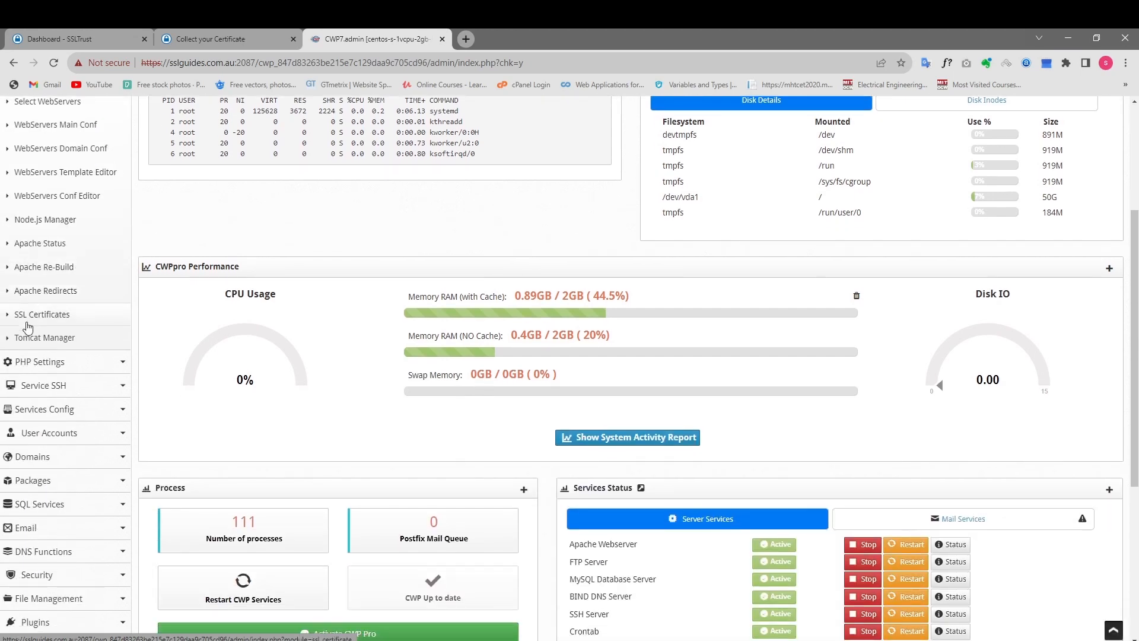
click(45, 314)
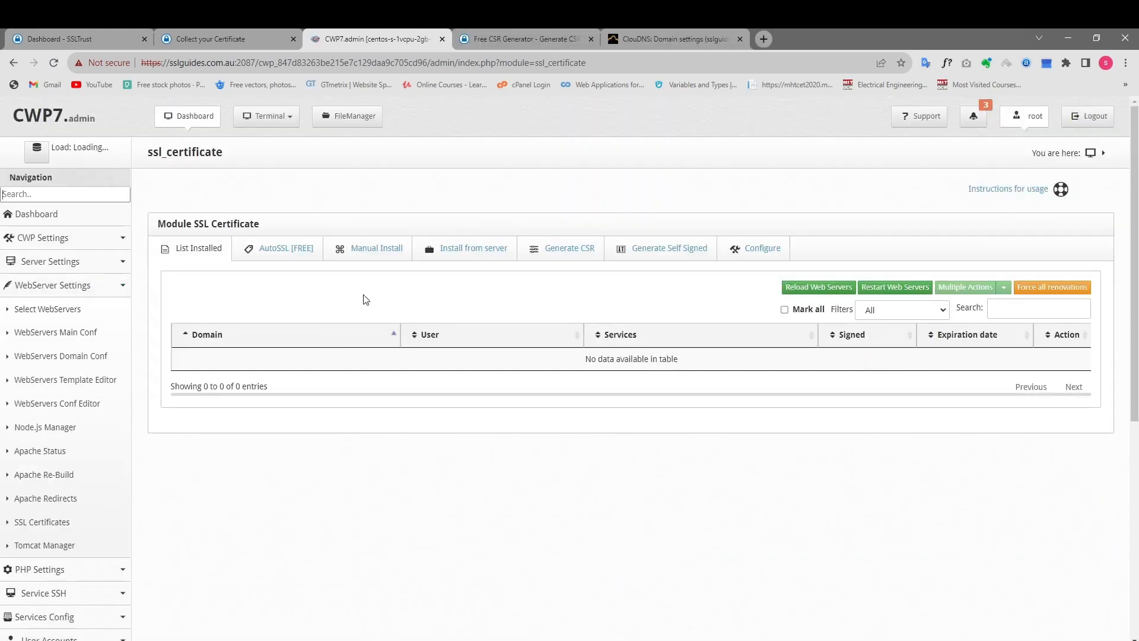
click(374, 253)
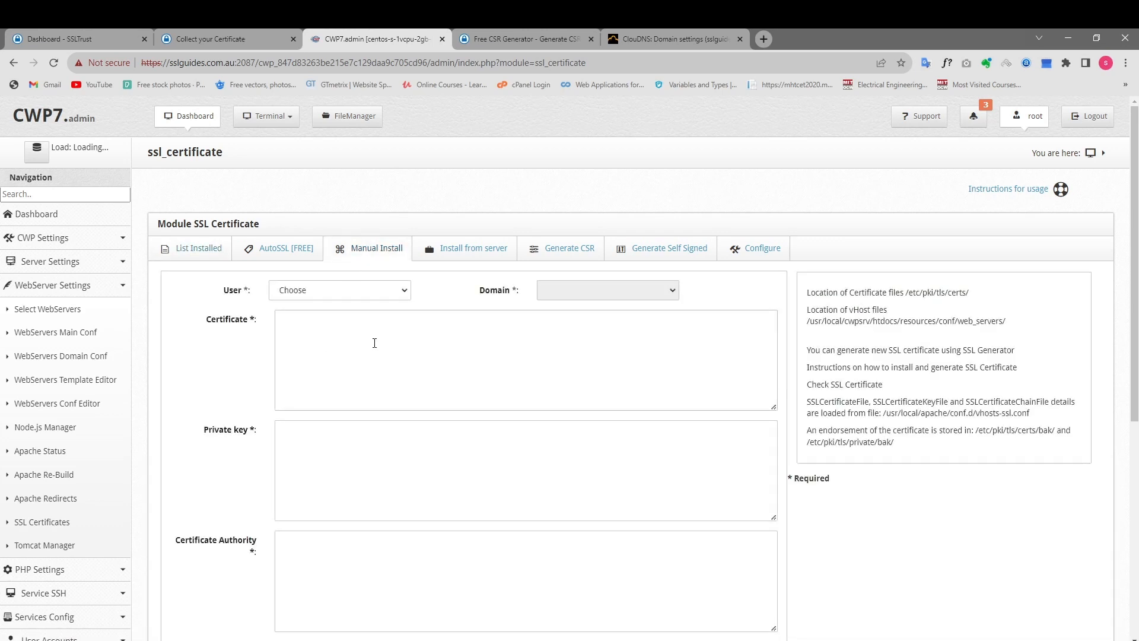
Select the hosting account user and the domain sslguides.com.au for the manual certificate installation.
scroll(364, 293, down, 2)
scroll(364, 285, up, 2)
click(340, 291)
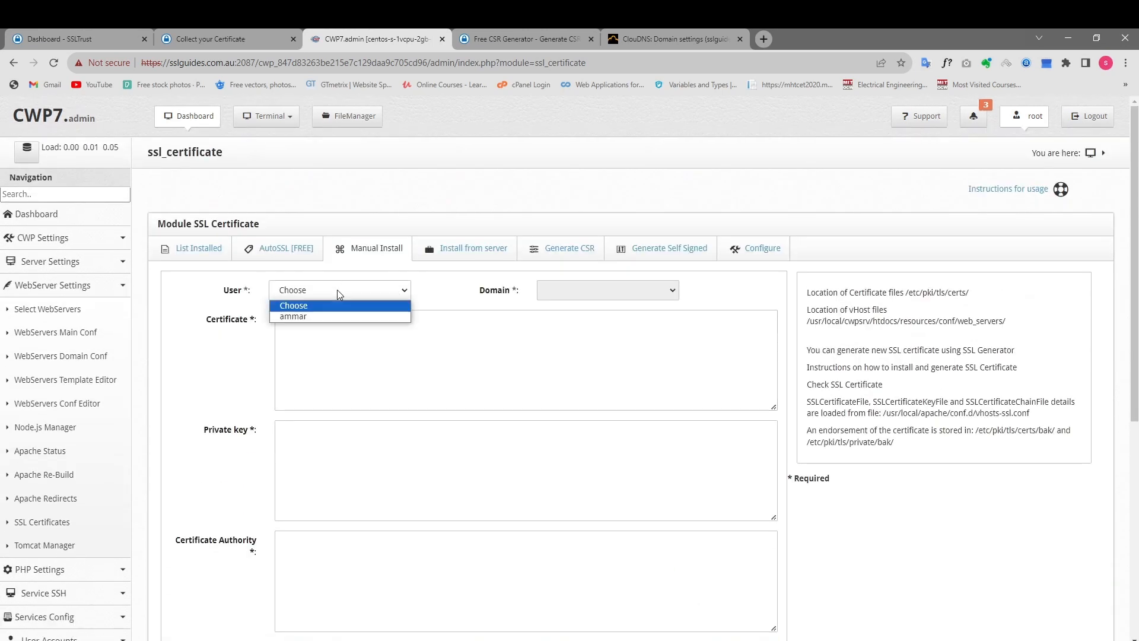
click(336, 317)
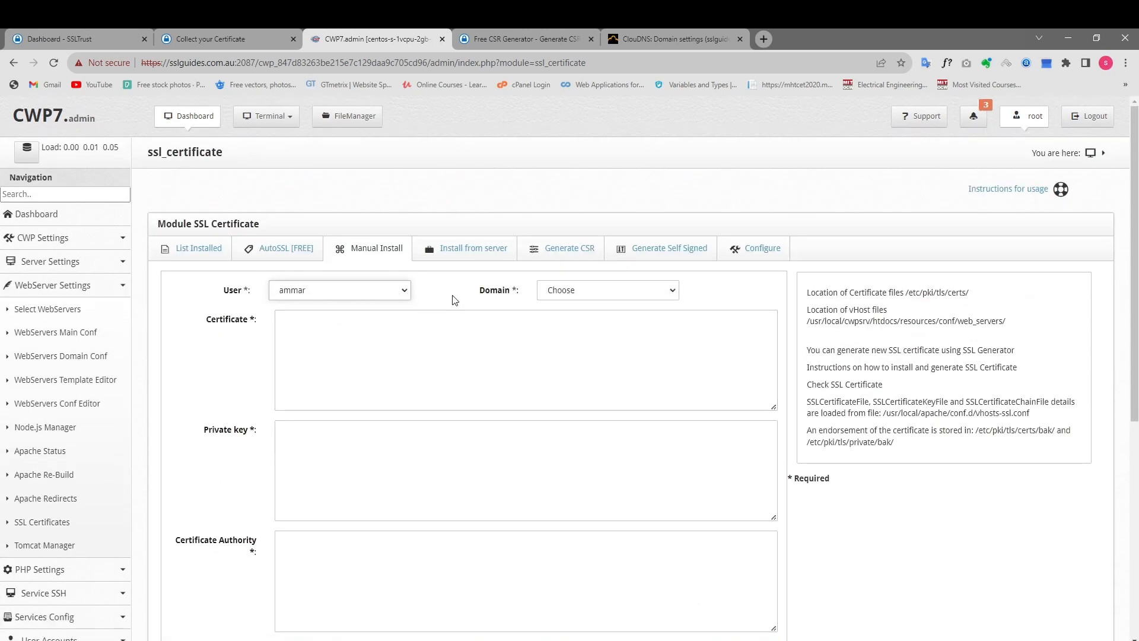
scroll(455, 299, down, 2)
click(603, 187)
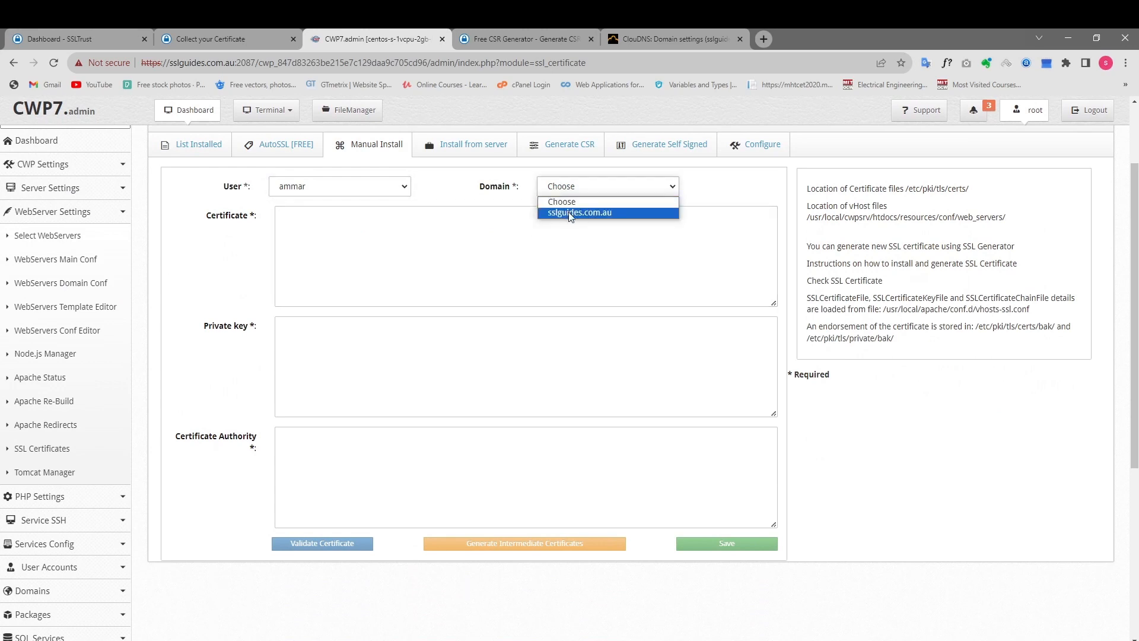
click(570, 214)
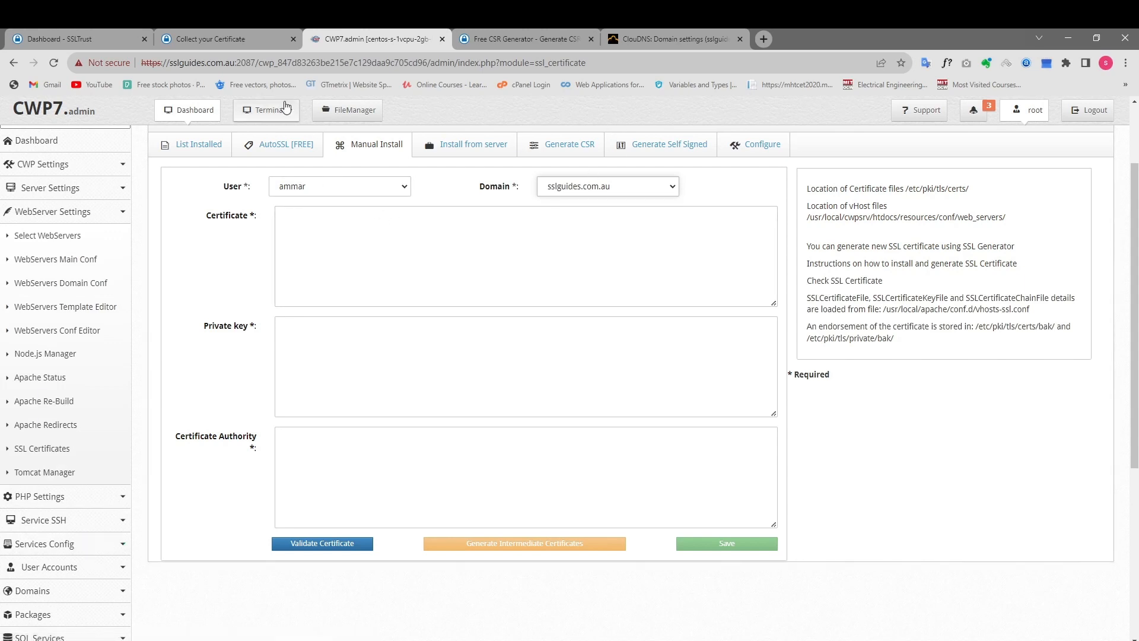
Copy the domain certificate from the Sectigo collection page and paste it into the Certificate field of the installation form.
click(228, 39)
click(133, 326)
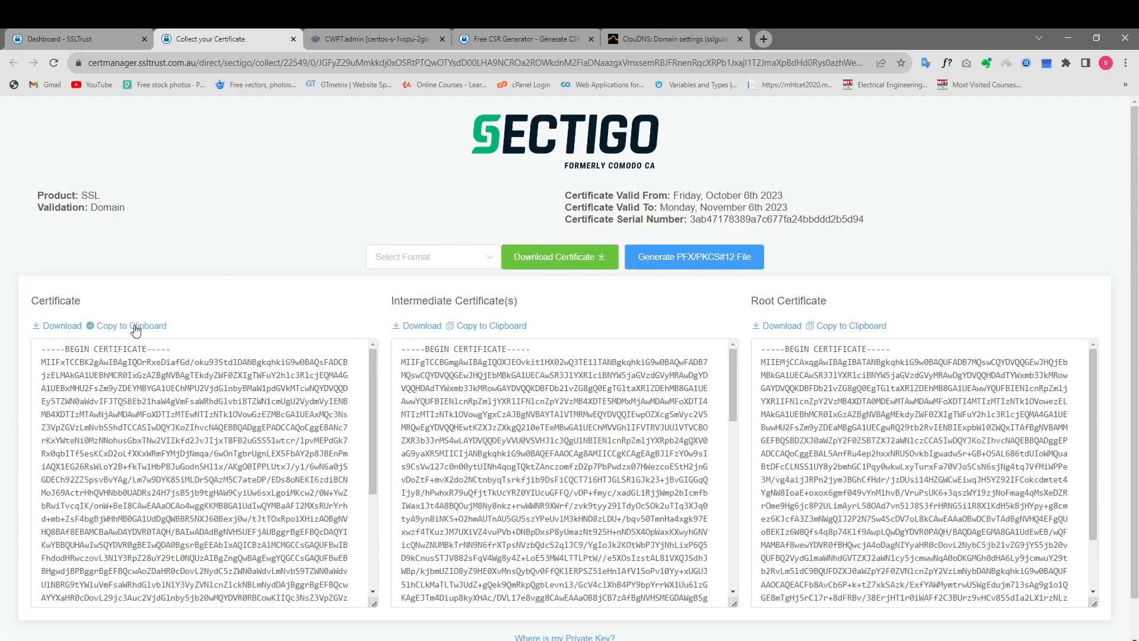
click(398, 37)
click(518, 37)
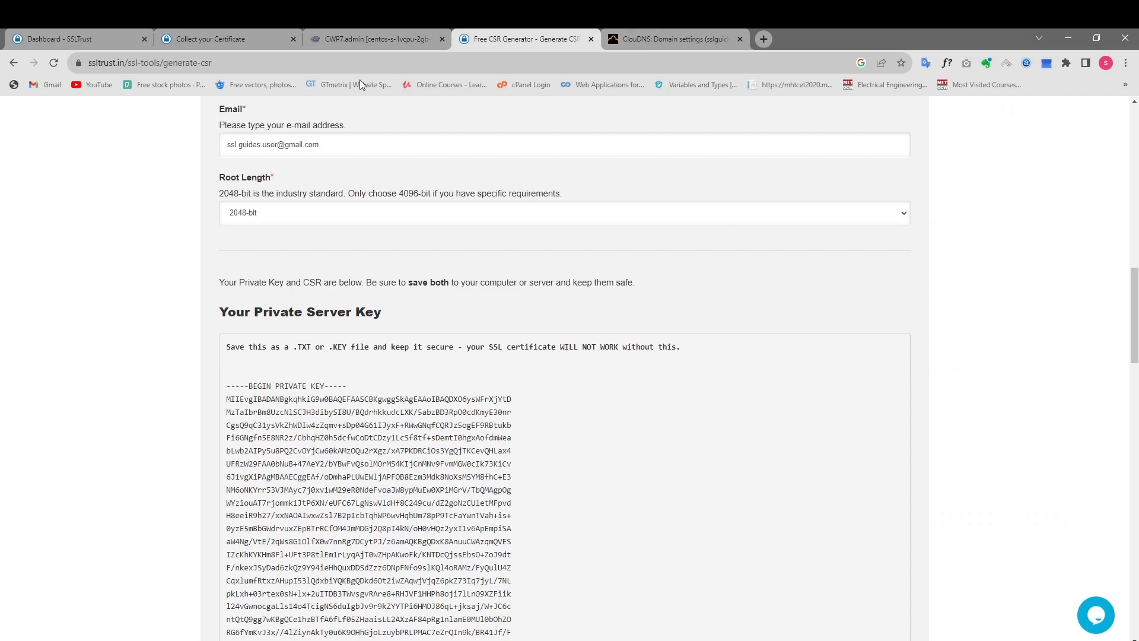
click(373, 36)
click(349, 261)
key(ctrl+v)
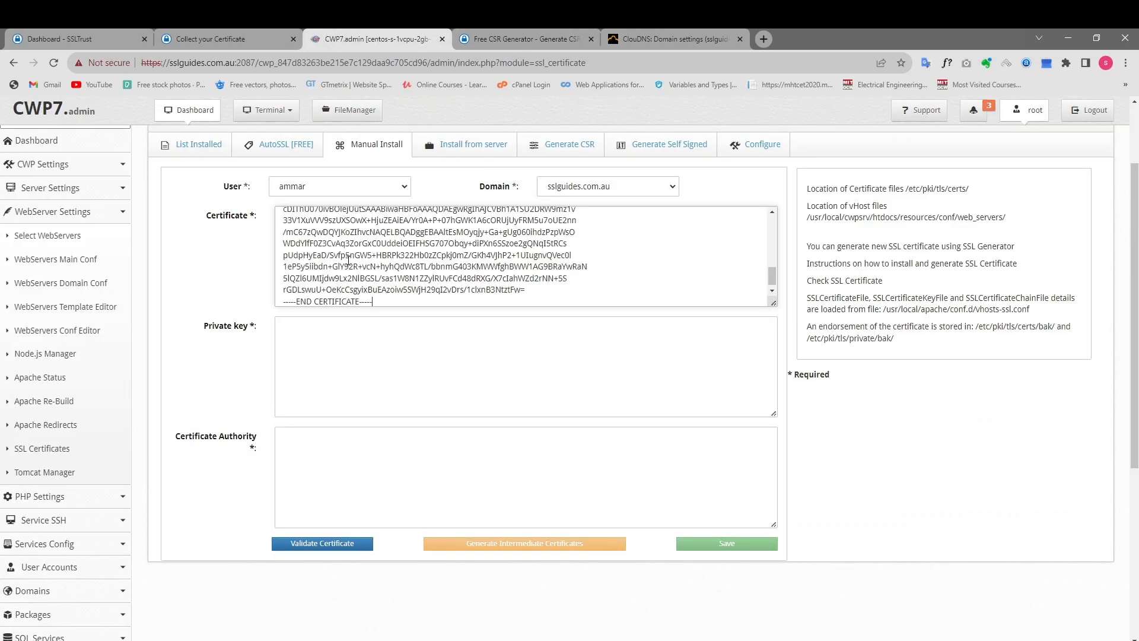
Copy the intermediate certificates from the Sectigo collection page and paste them into the Certificate Authority field.
click(243, 38)
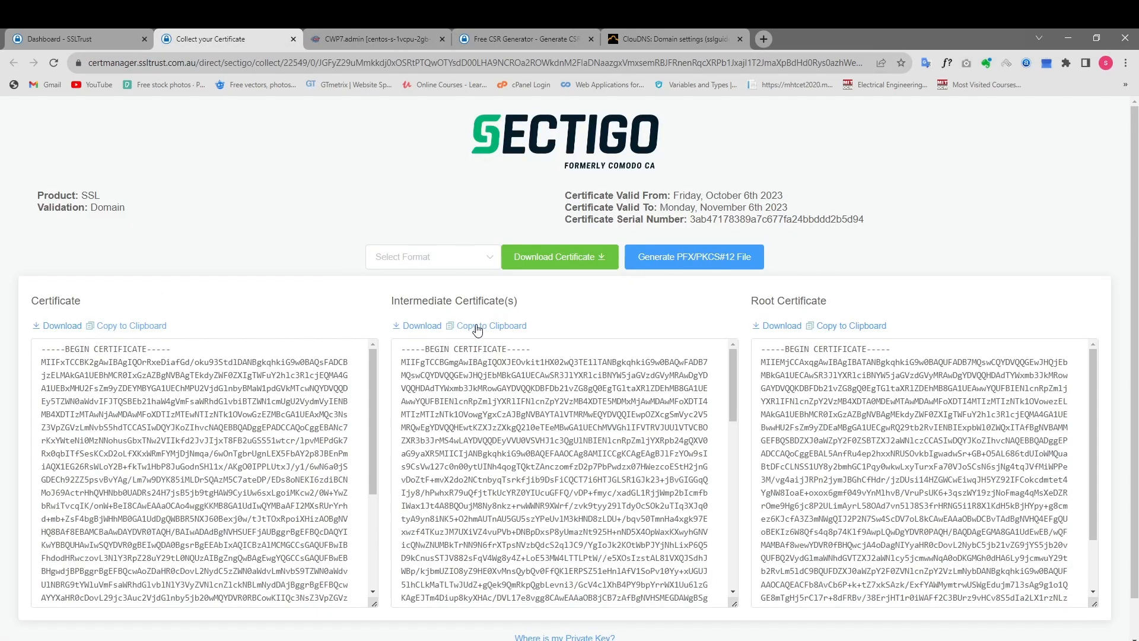
click(499, 325)
click(383, 36)
click(319, 438)
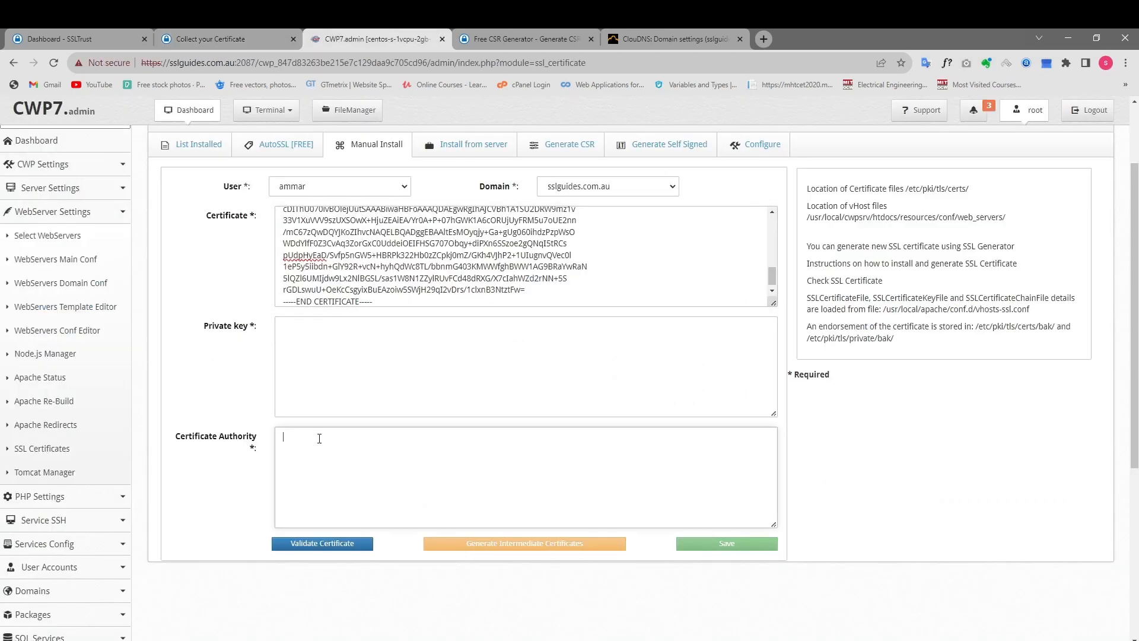
key(ctrl+v)
Copy the whole private server key from the Free CSR Generator page and paste it into the Private key field.
click(575, 31)
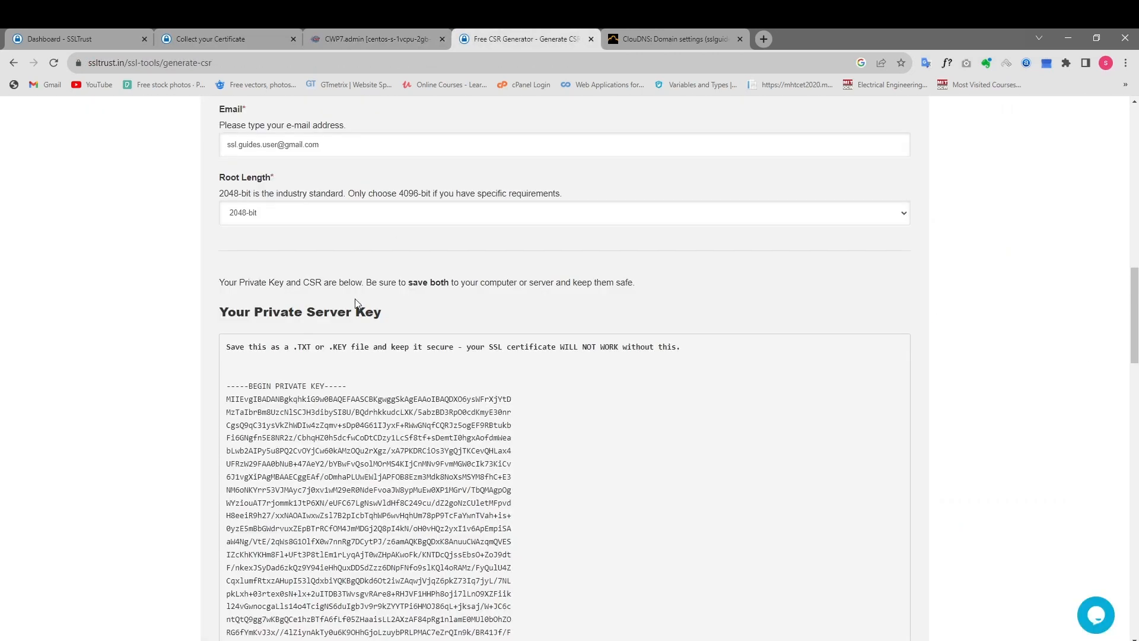
scroll(408, 290, down, 10)
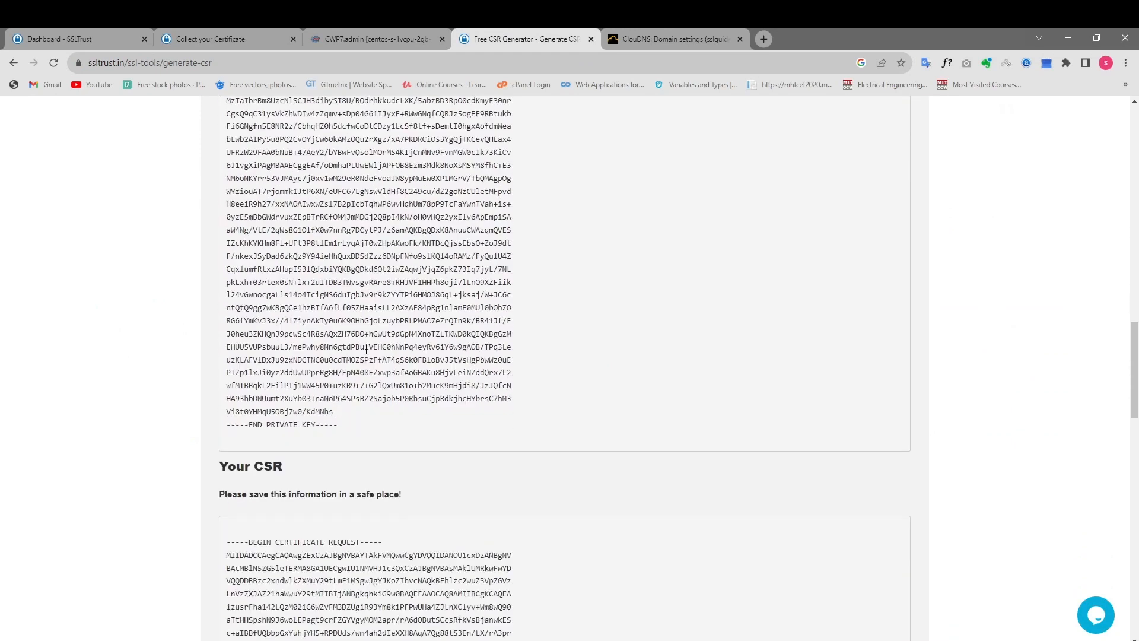
scroll(369, 374, up, 4)
drag(360, 535, 226, 178)
right_click(297, 236)
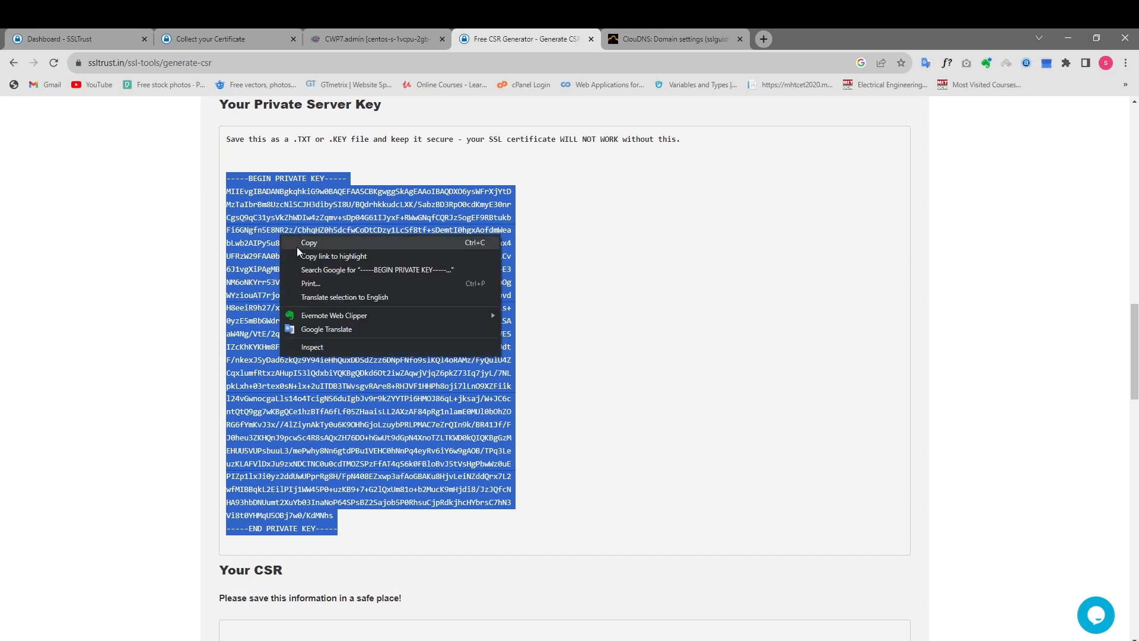
click(303, 250)
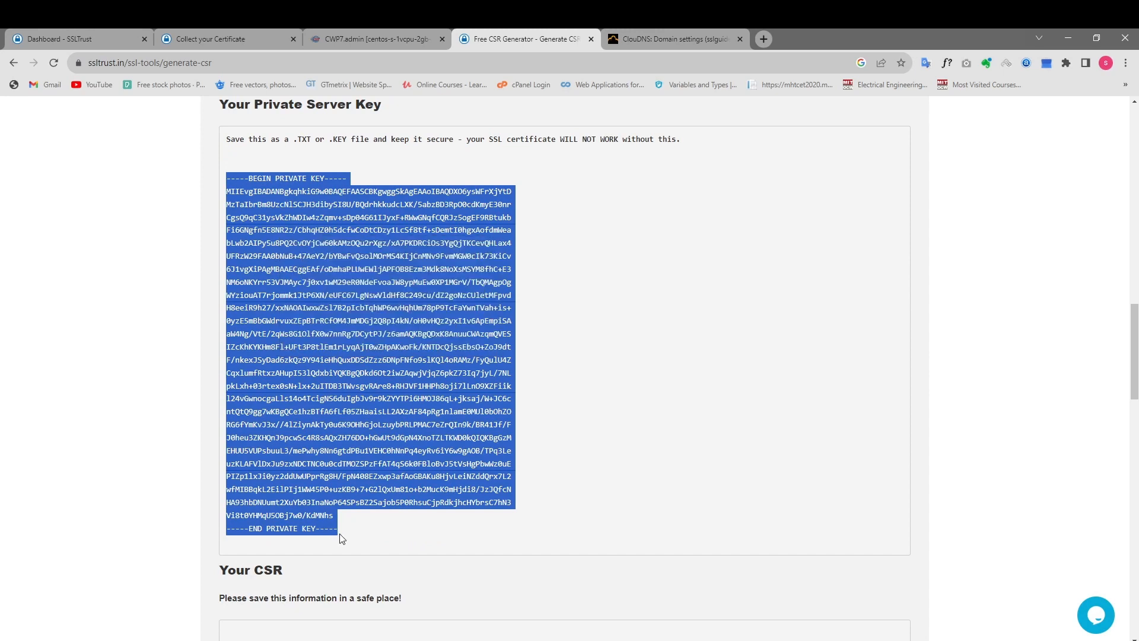
click(367, 36)
click(417, 345)
key(ctrl+v)
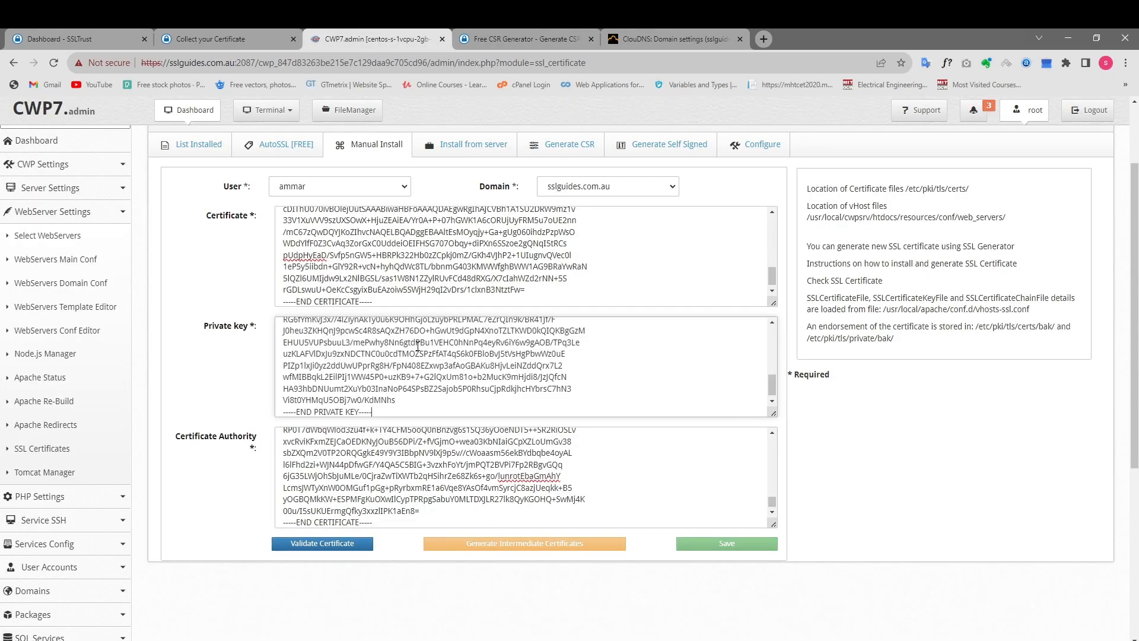
Validate the pasted certificate and save the manual installation.
click(334, 544)
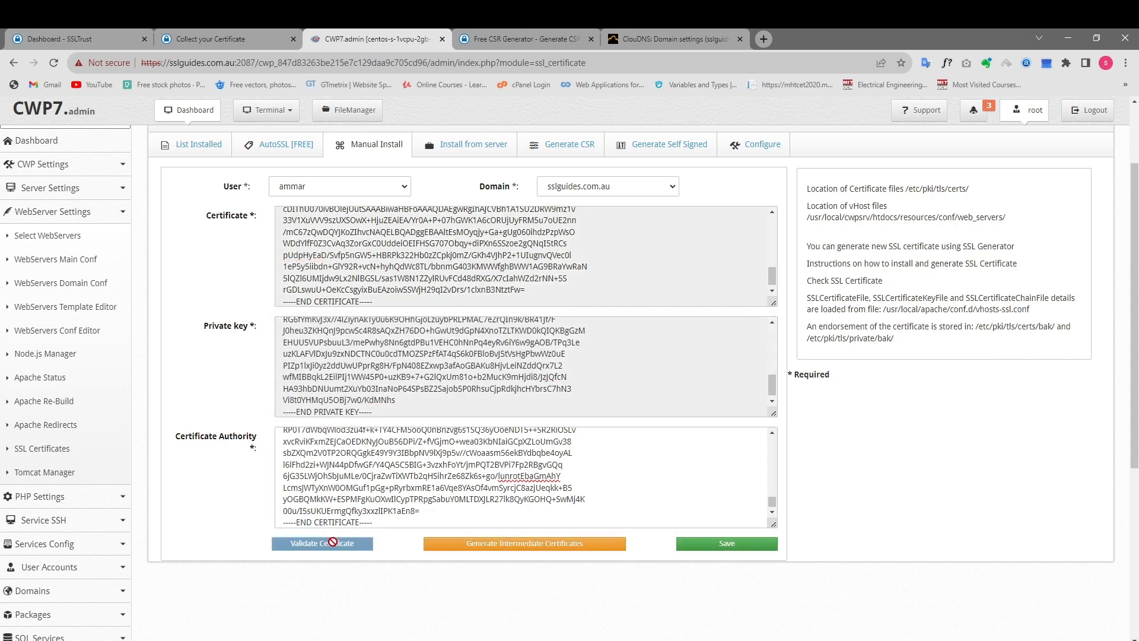
click(739, 544)
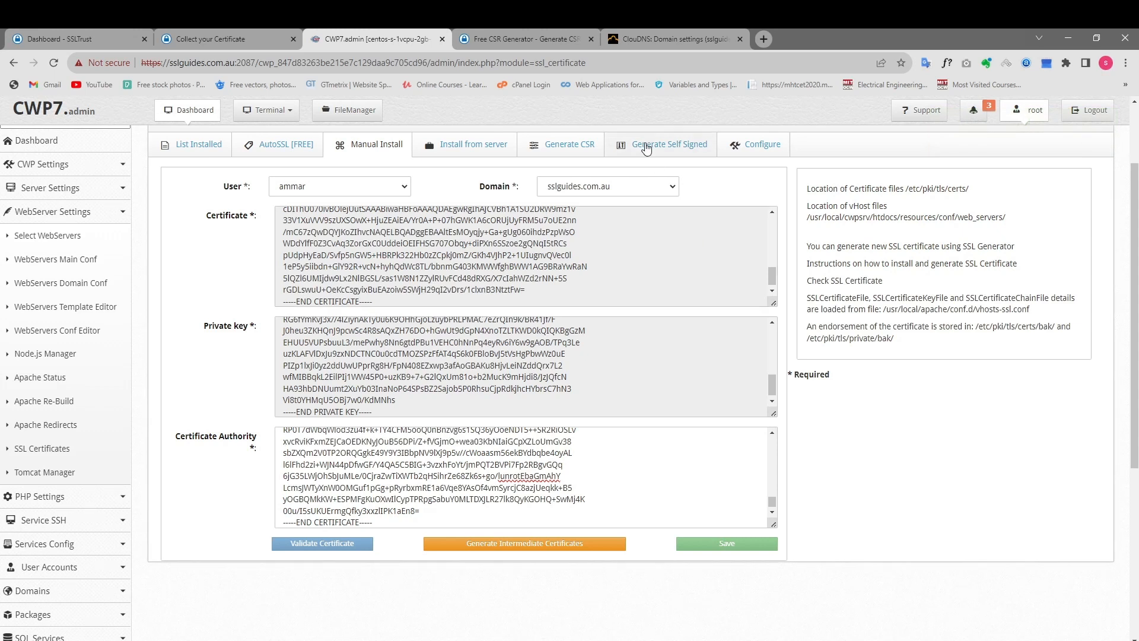
click(764, 44)
text(htt)
text(ps://s)
text(slguidesa)
key(BackSpace)
text(.com.au)
key(Return)
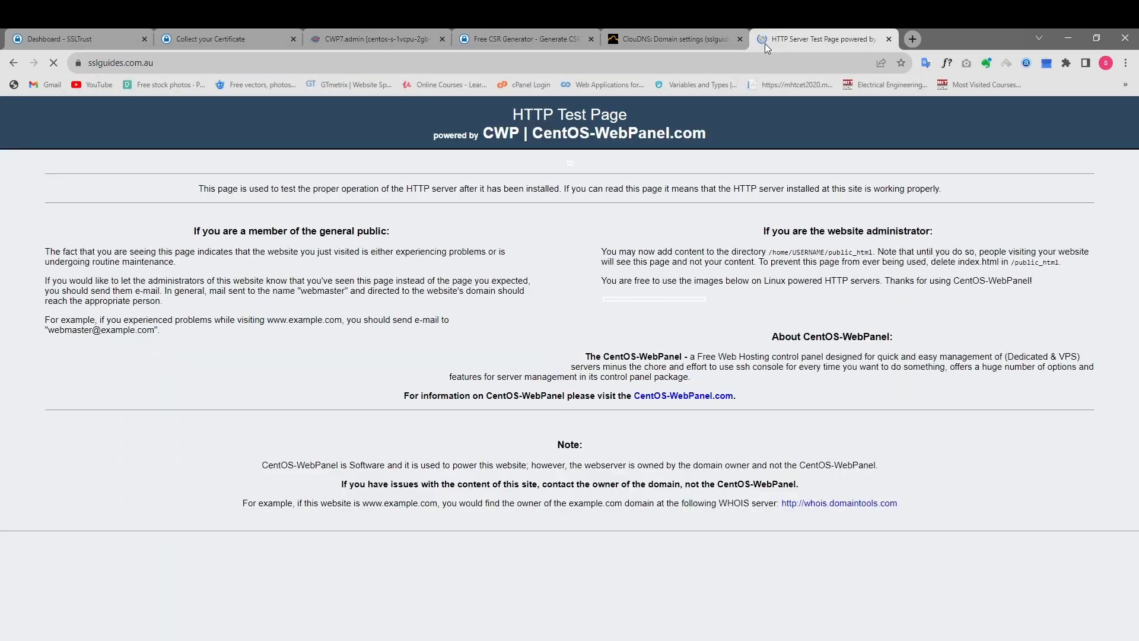
Examine the site's connection security and certificate details, and close the certificate viewer.
click(78, 63)
click(147, 117)
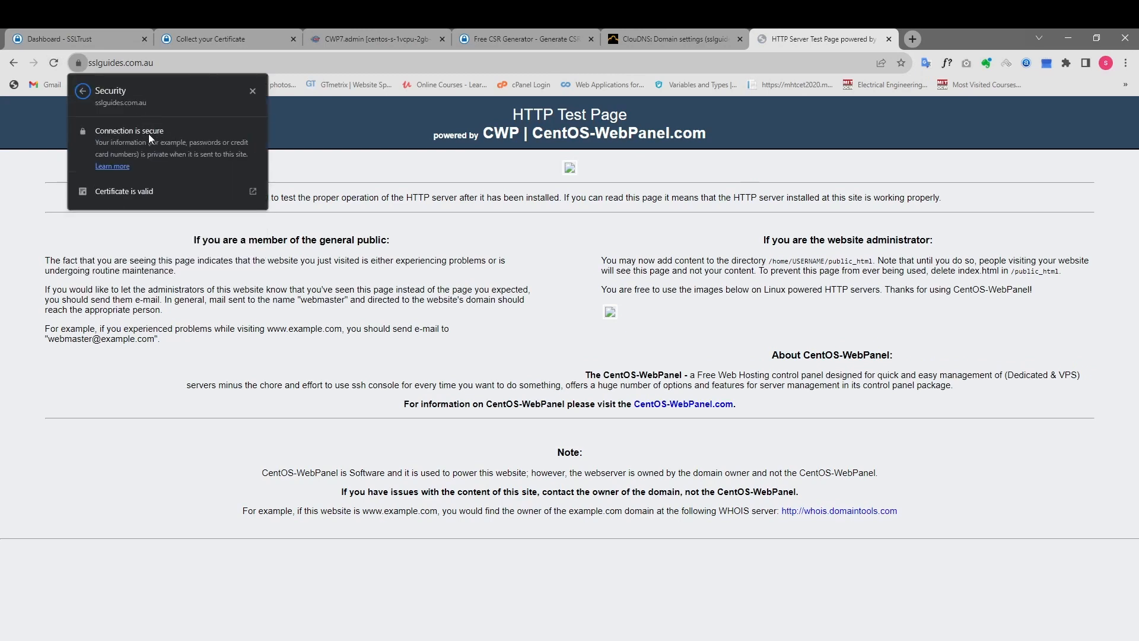
click(134, 187)
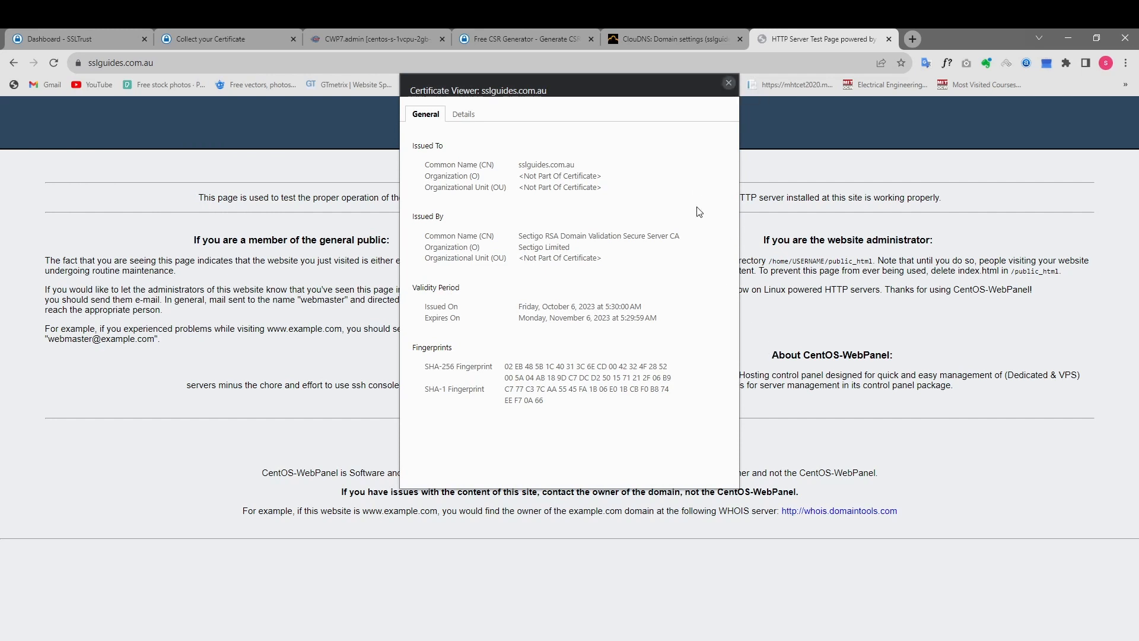
click(729, 83)
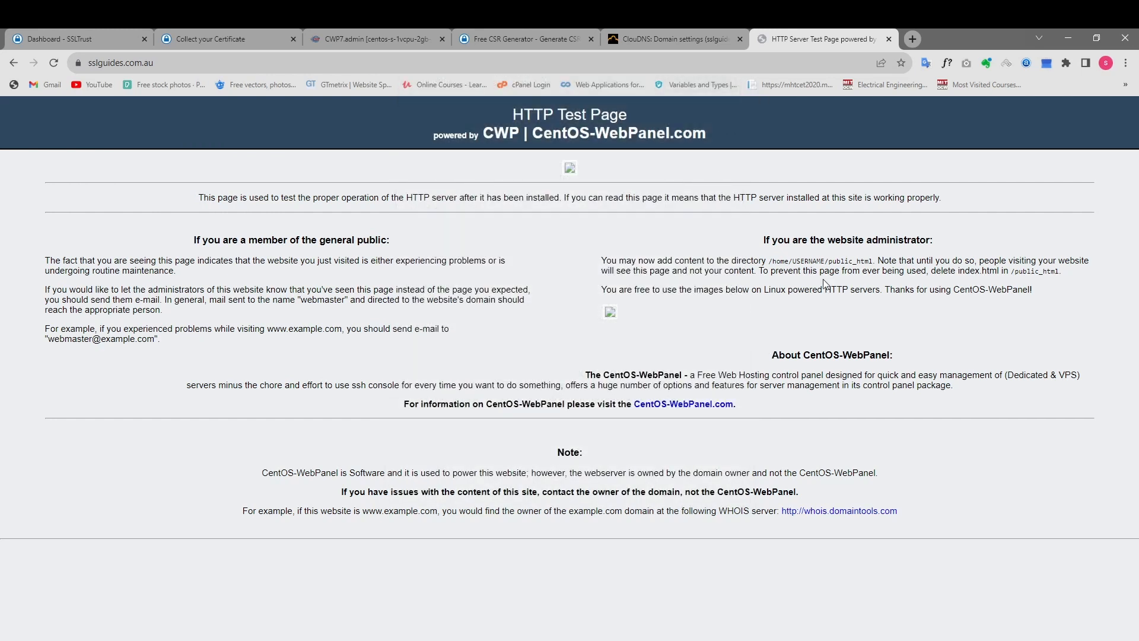
Open ssllabs.com in a new browser tab and go to its SSL Server Test.
click(913, 39)
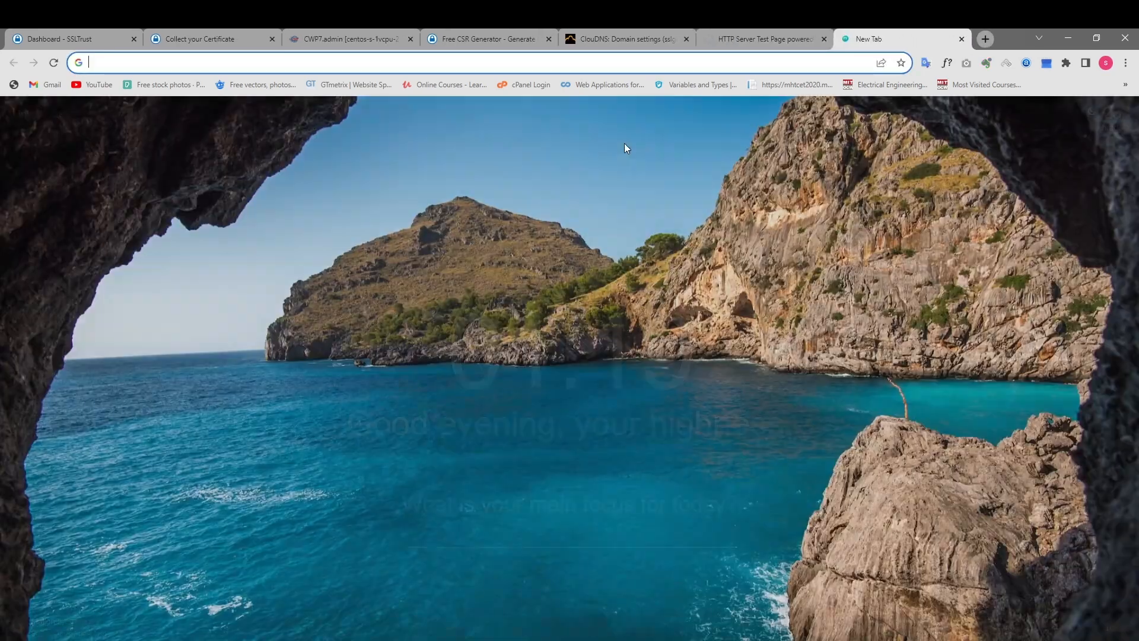
text(ssllabs)
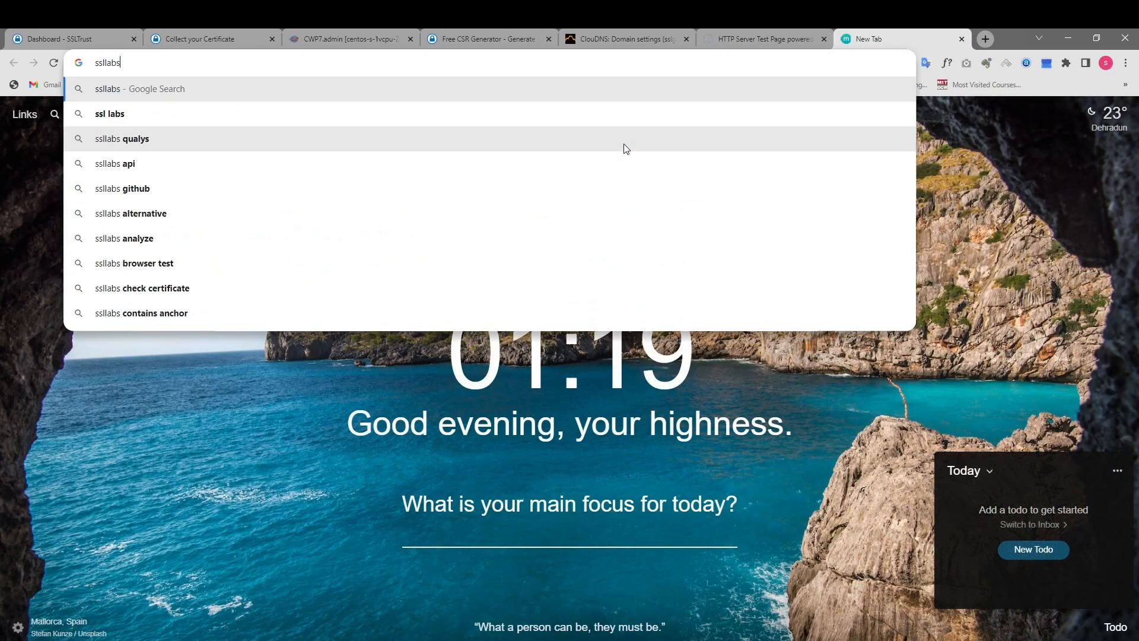
text(.com)
key(Return)
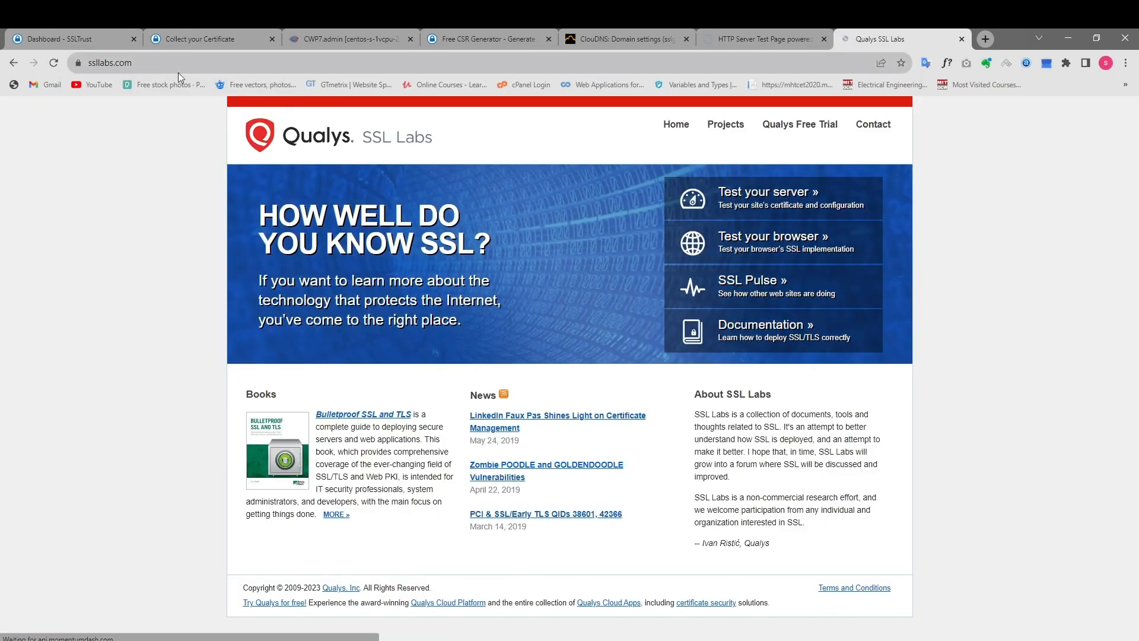
click(764, 193)
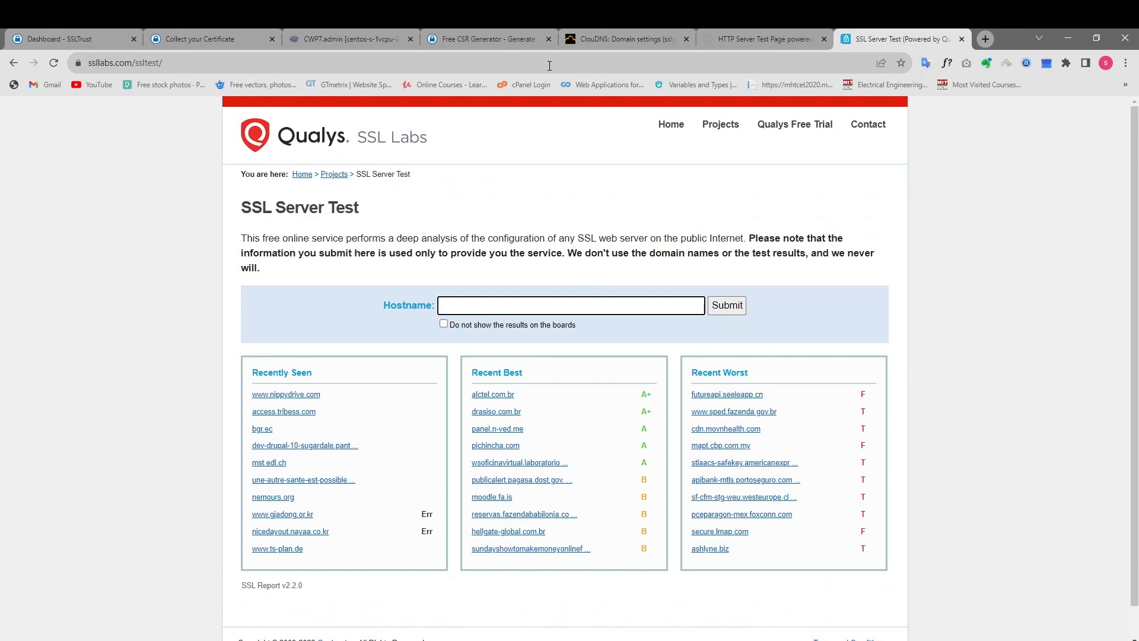
click(772, 36)
drag(202, 64, 18, 69)
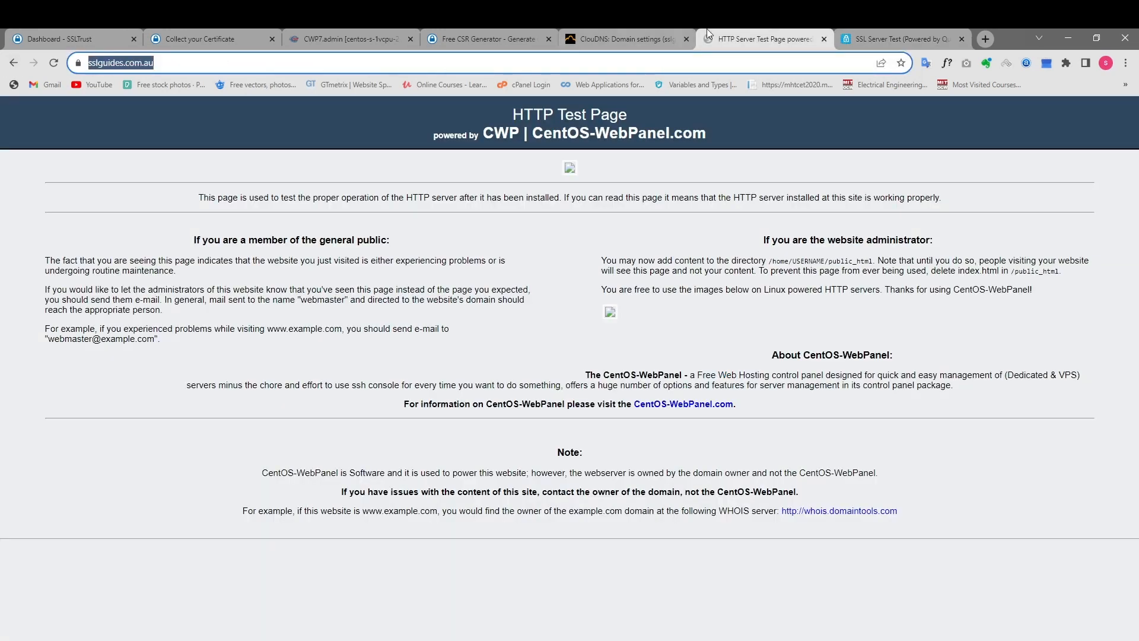
click(896, 36)
key(ctrl+v)
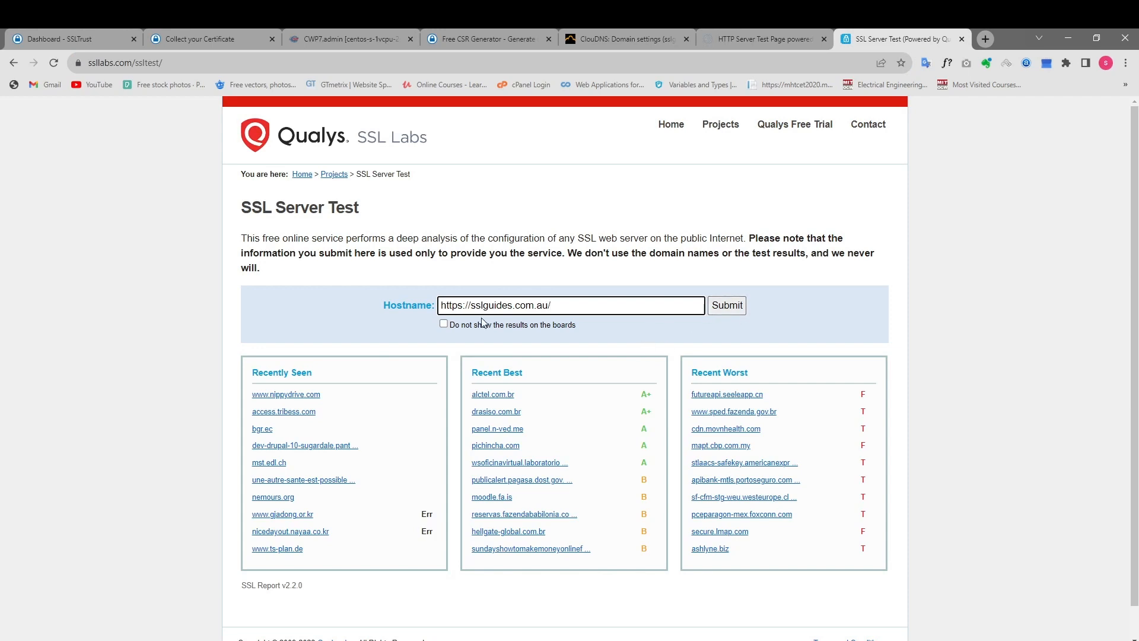
click(729, 307)
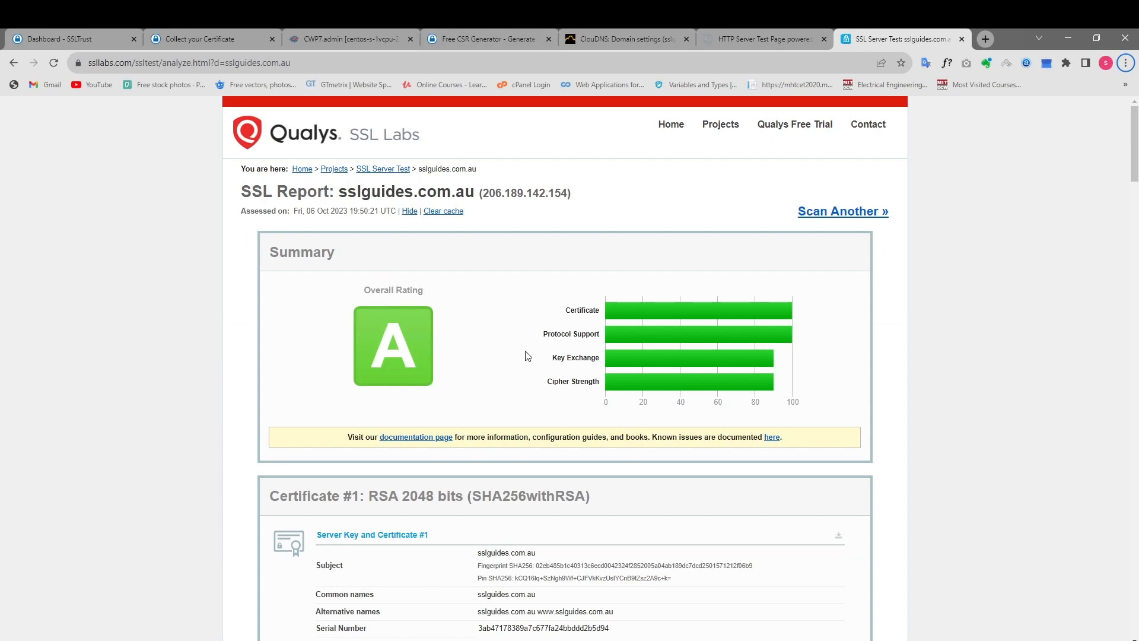
Review the SSL report's certificate, chain and protocol details, and return to the overall rating summary.
scroll(472, 354, down, 2)
scroll(473, 355, down, 15)
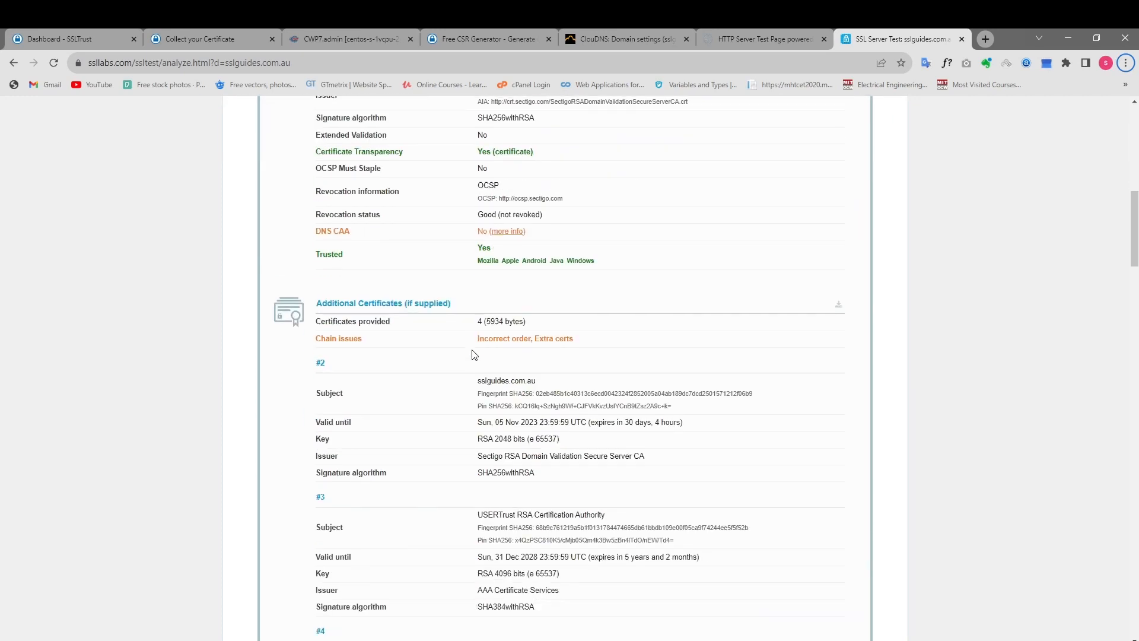
scroll(522, 363, up, 5)
scroll(491, 392, down, 9)
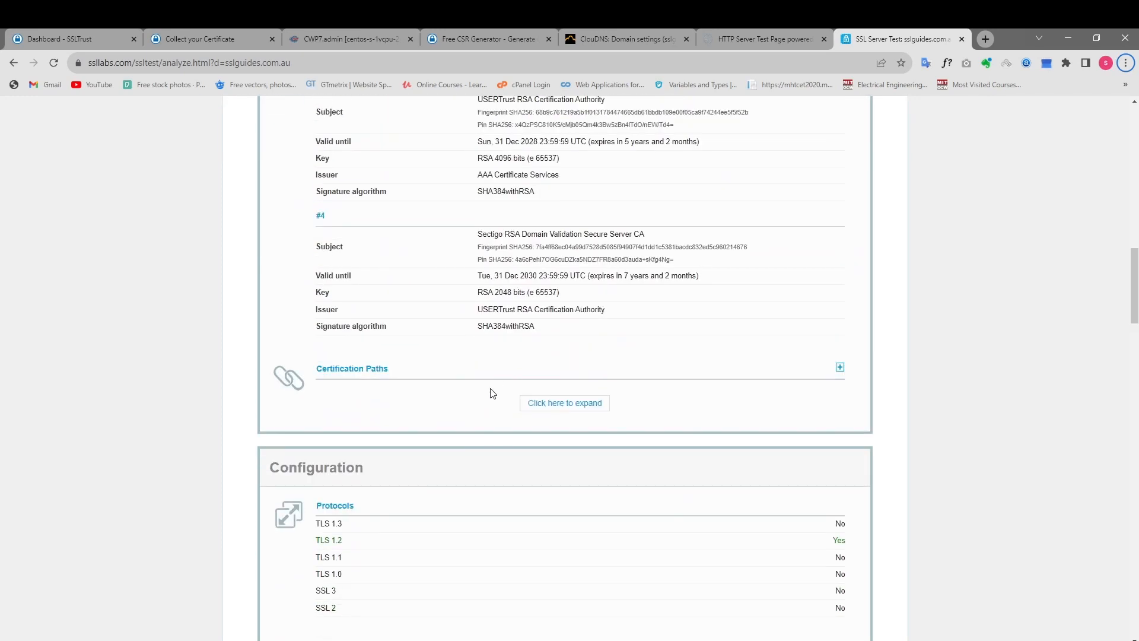
drag(1134, 326, 1134, 107)
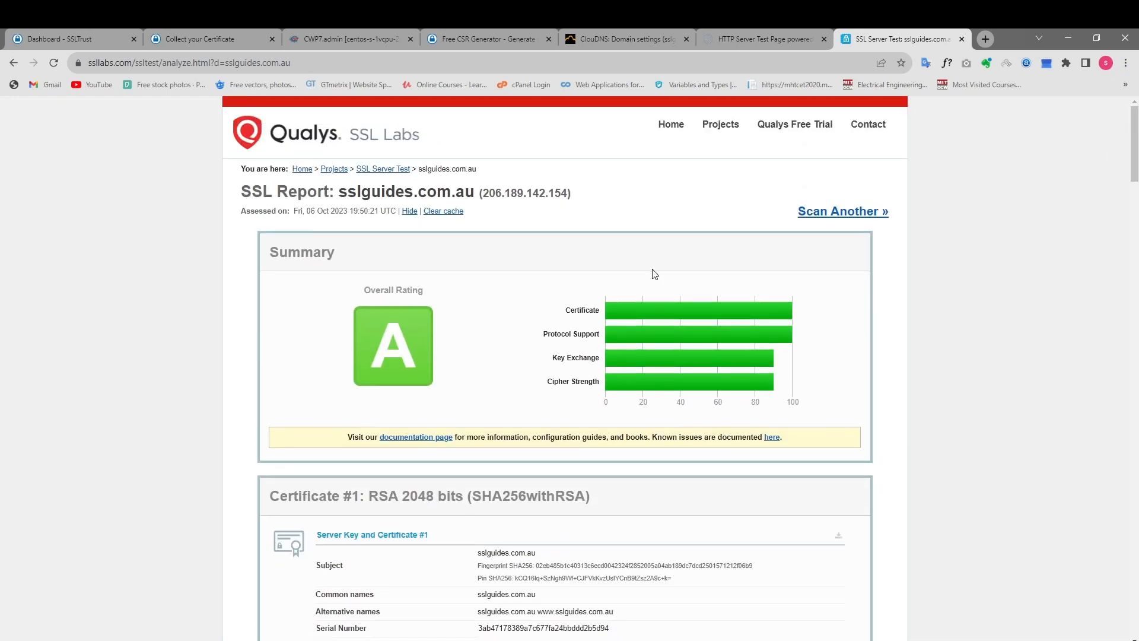